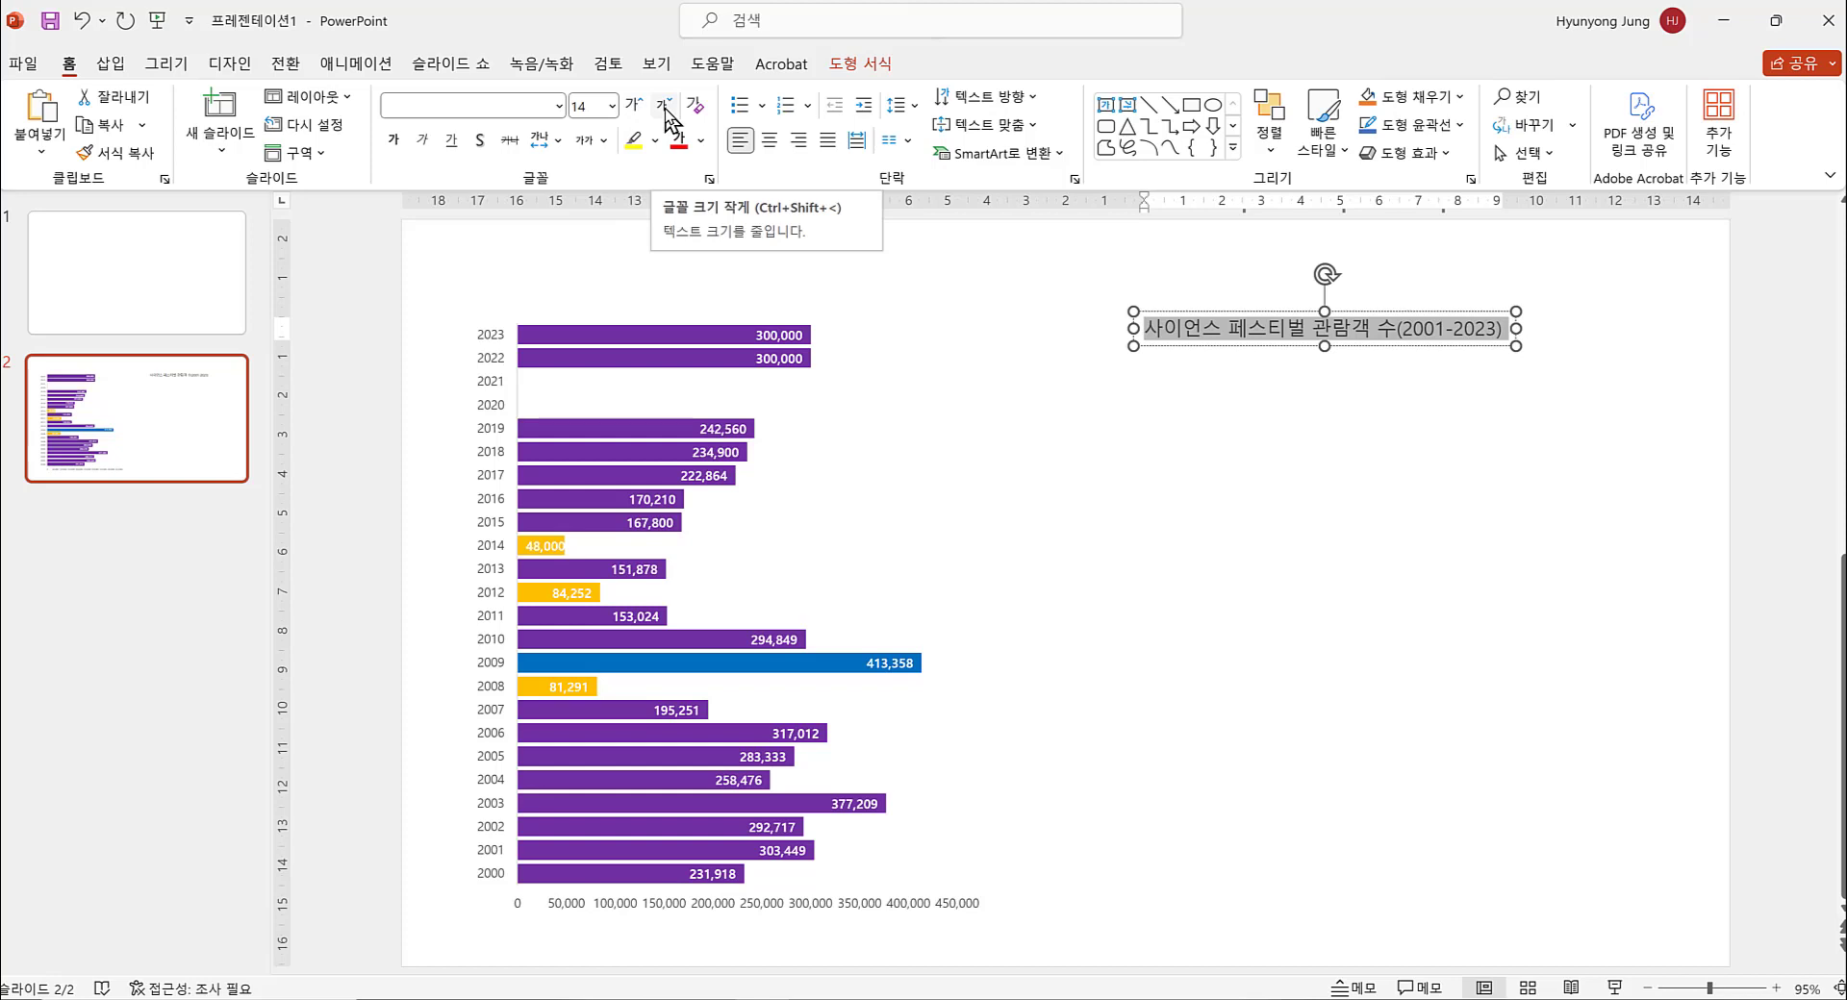
Step: Format the title '사이언스 페스티벌 관람객 수(2001-2023)' as 11 pt bold and place it directly above the bar chart
{"action": "left_click", "coordinate": [665, 110]}
{"action": "left_click", "coordinate": [665, 110]}
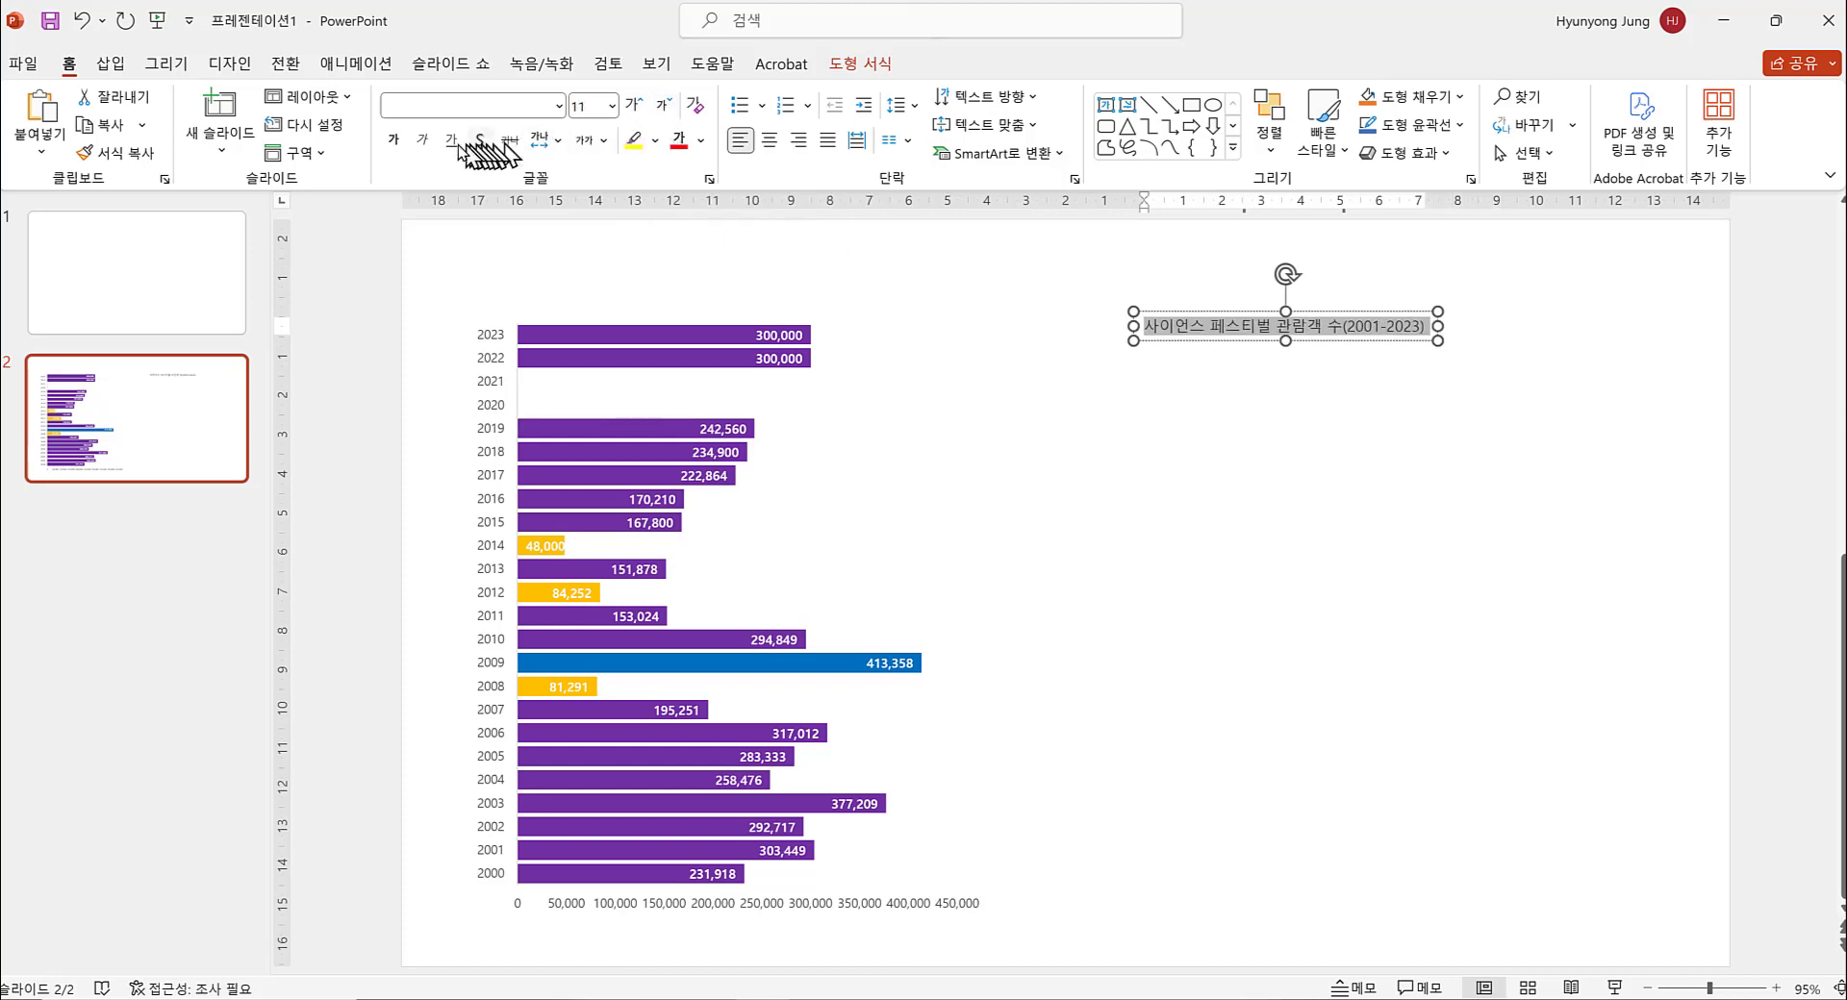
{"action": "left_click", "coordinate": [394, 144]}
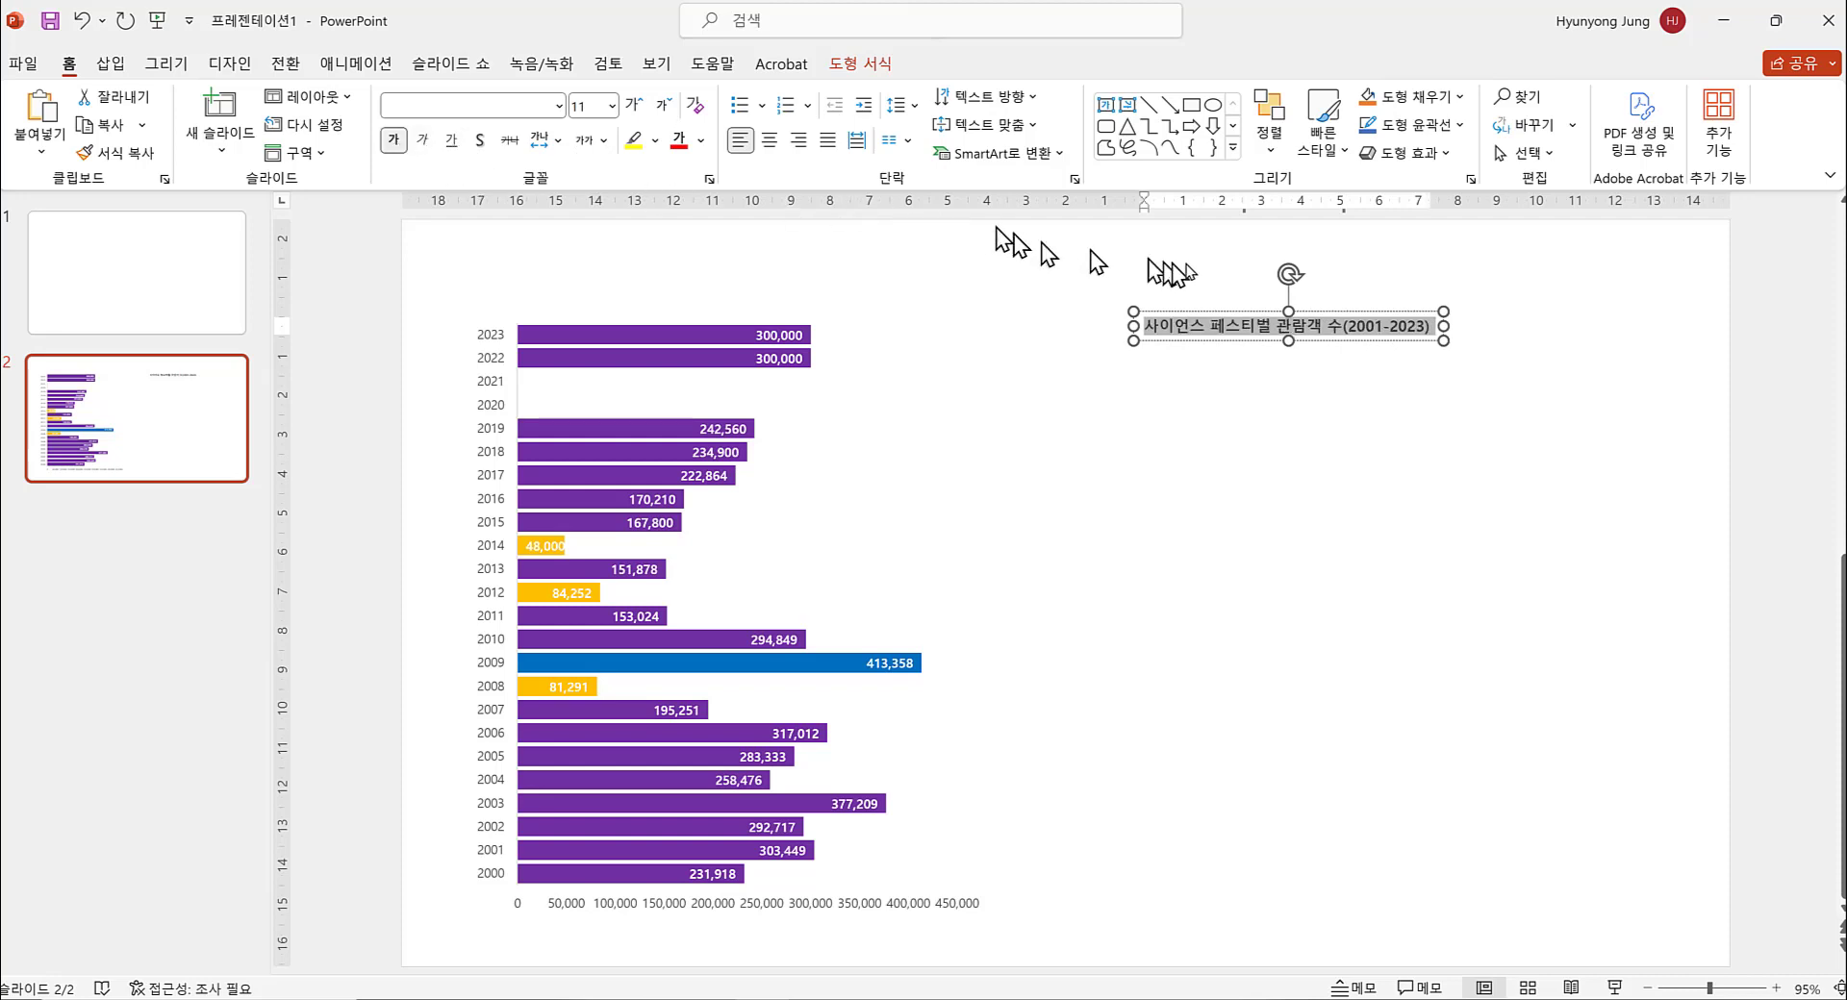
{"action": "left_click_drag", "start_coordinate": [1366, 347], "coordinate": [756, 318]}
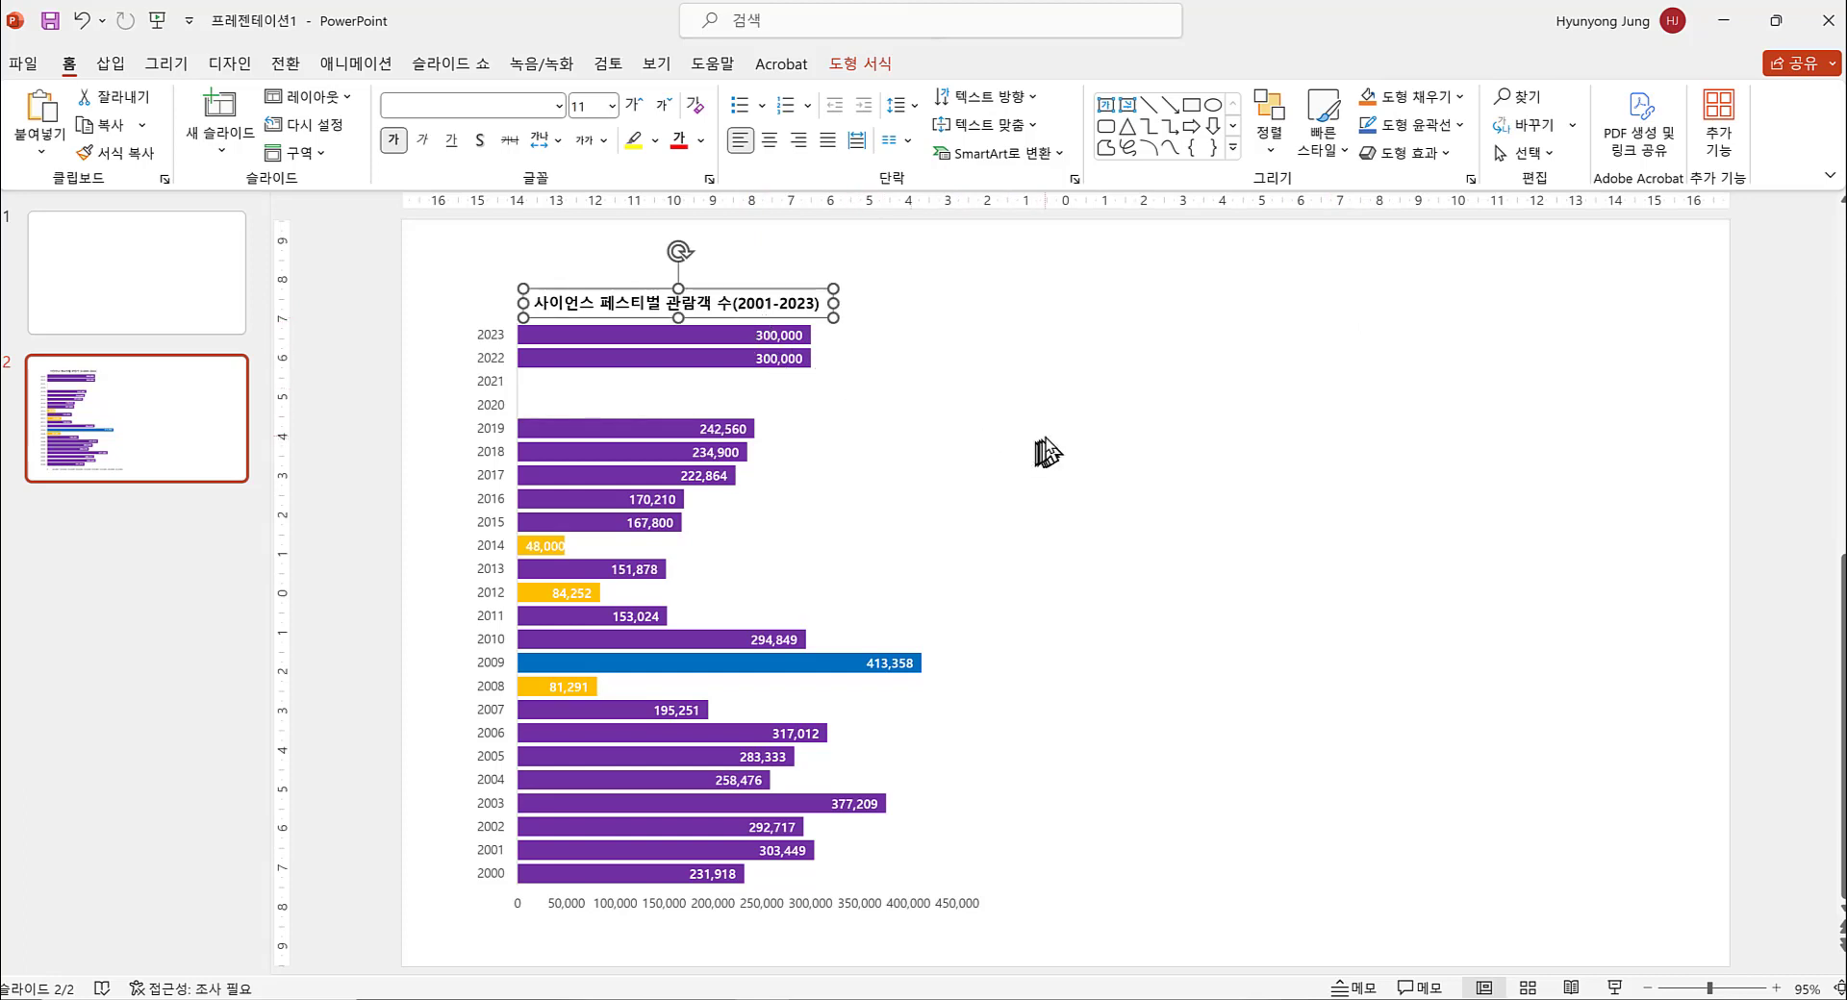
{"action": "left_click", "coordinate": [1048, 452]}
Step: Give the whole bar chart area a black outline
{"action": "left_click", "coordinate": [872, 428]}
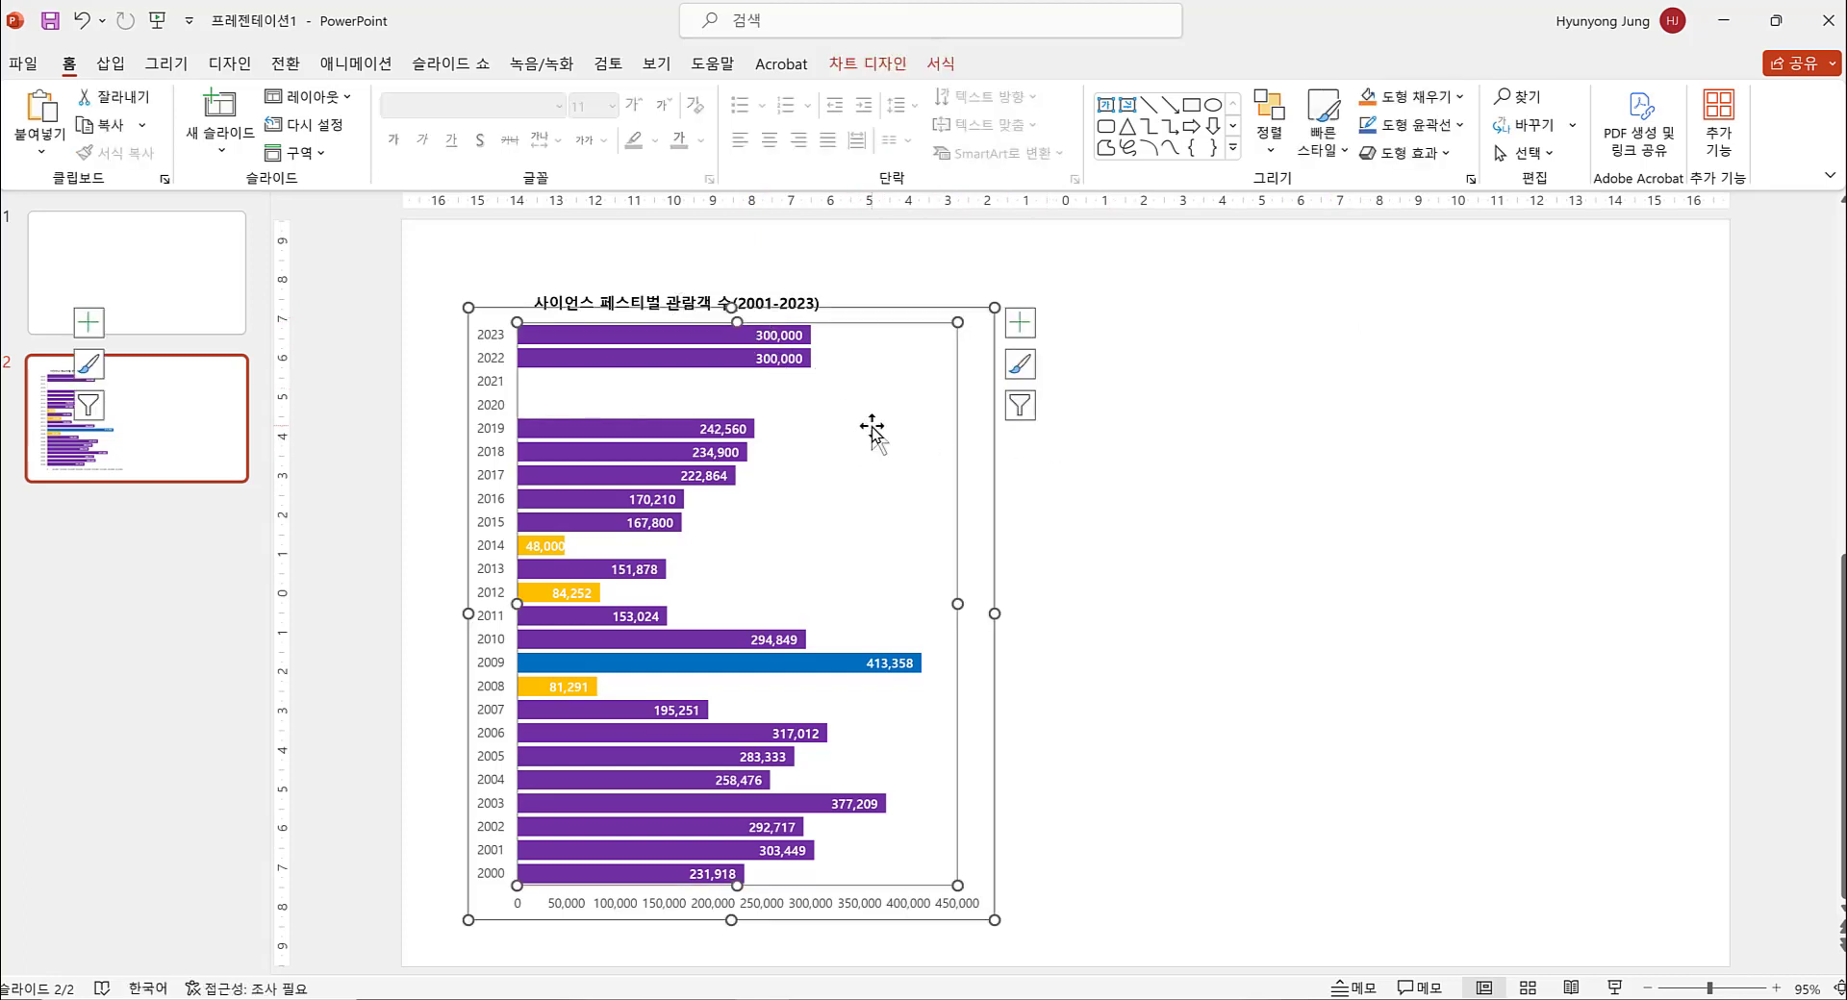
{"action": "left_click", "coordinate": [983, 437]}
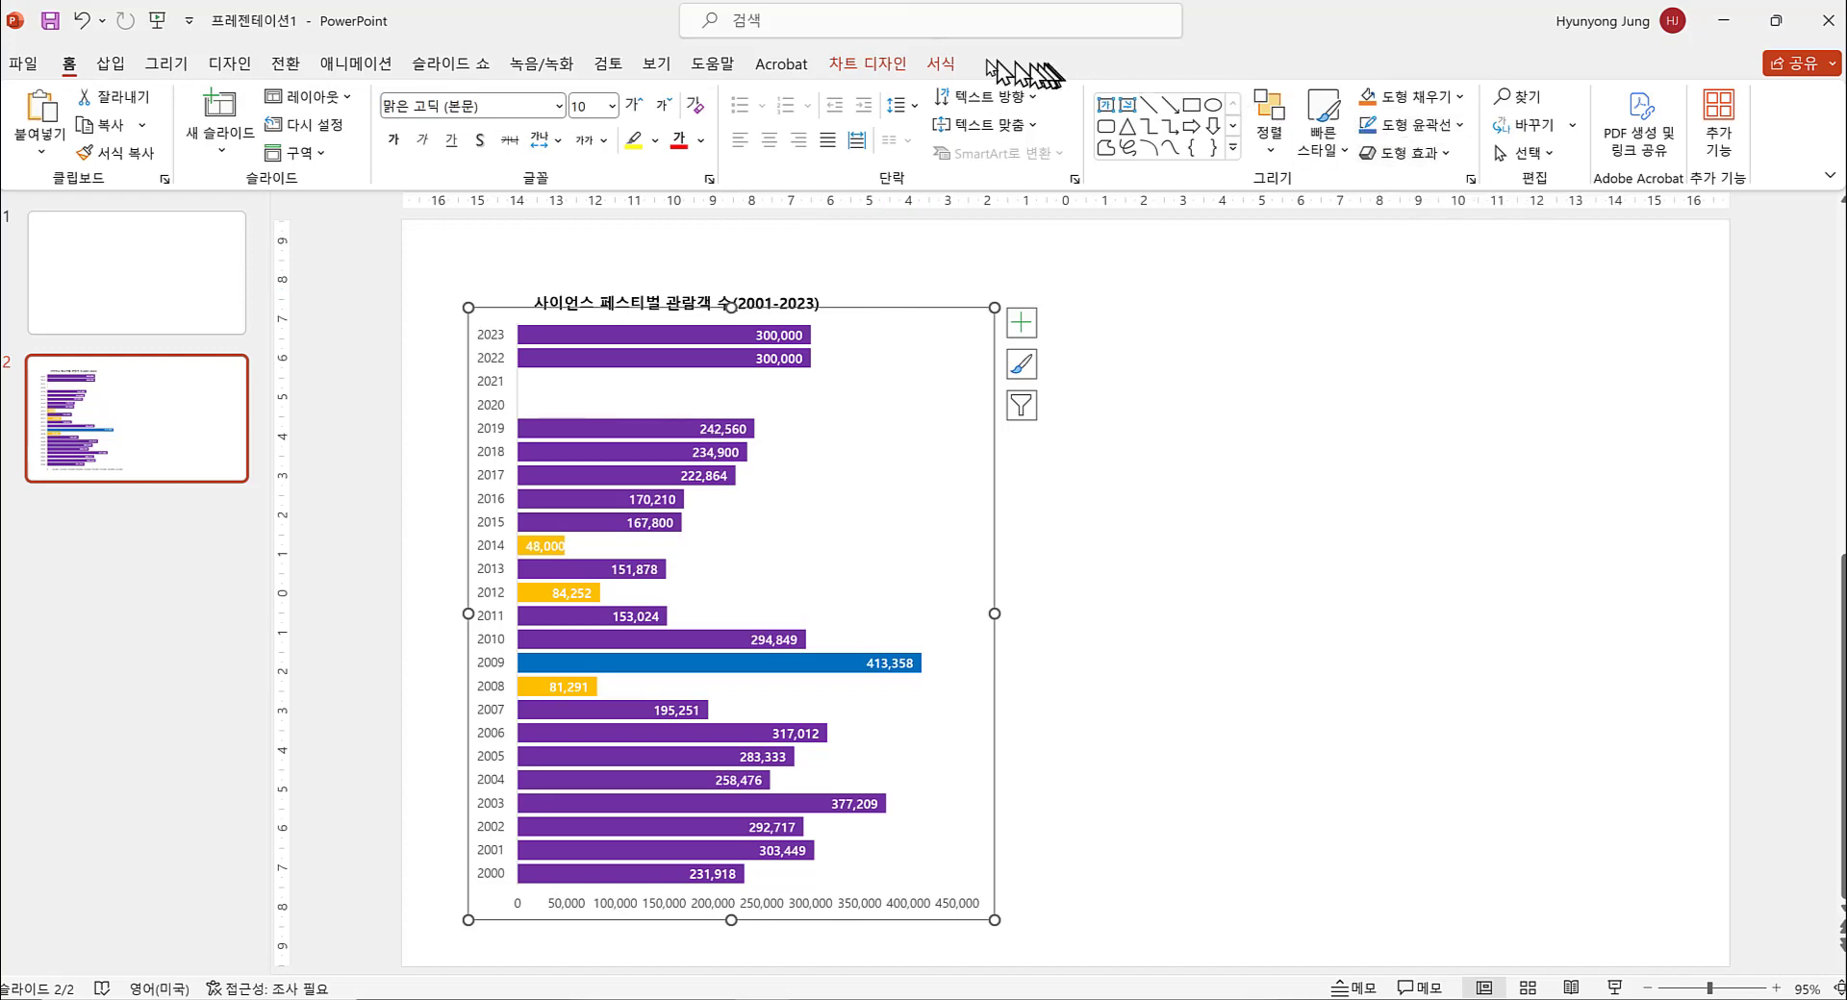
{"action": "left_click", "coordinate": [938, 69]}
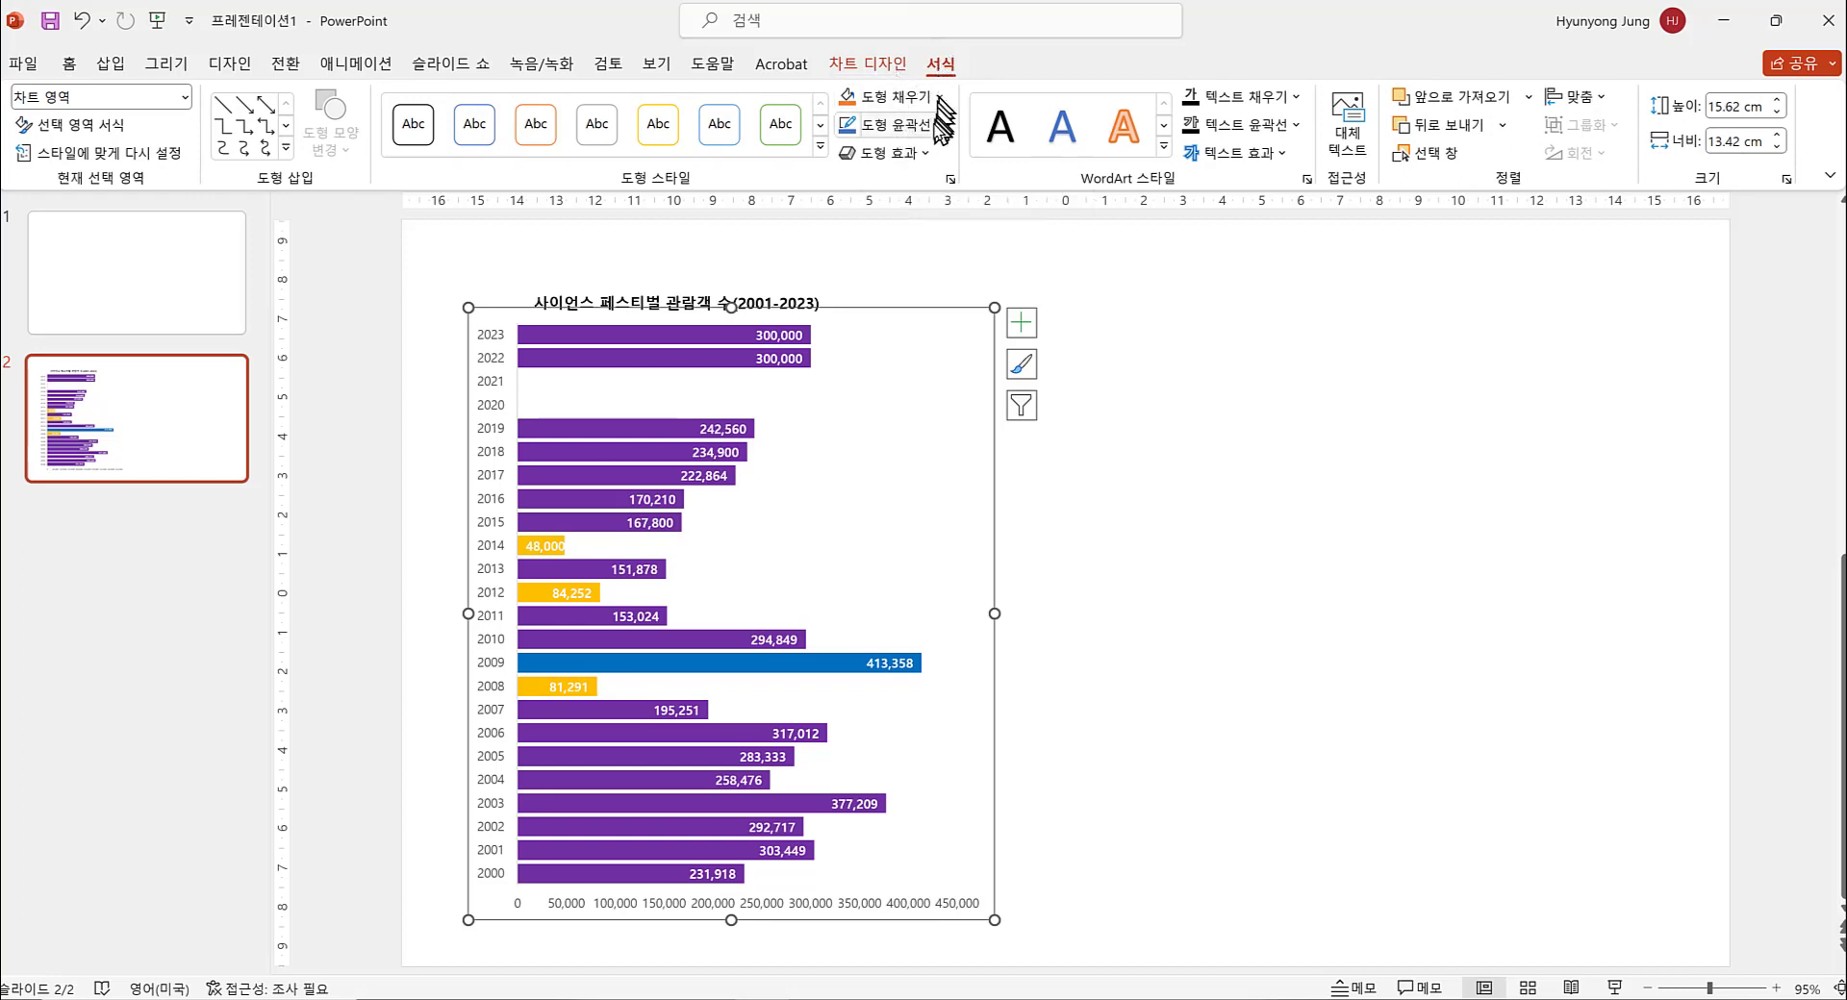
{"action": "left_click", "coordinate": [935, 130]}
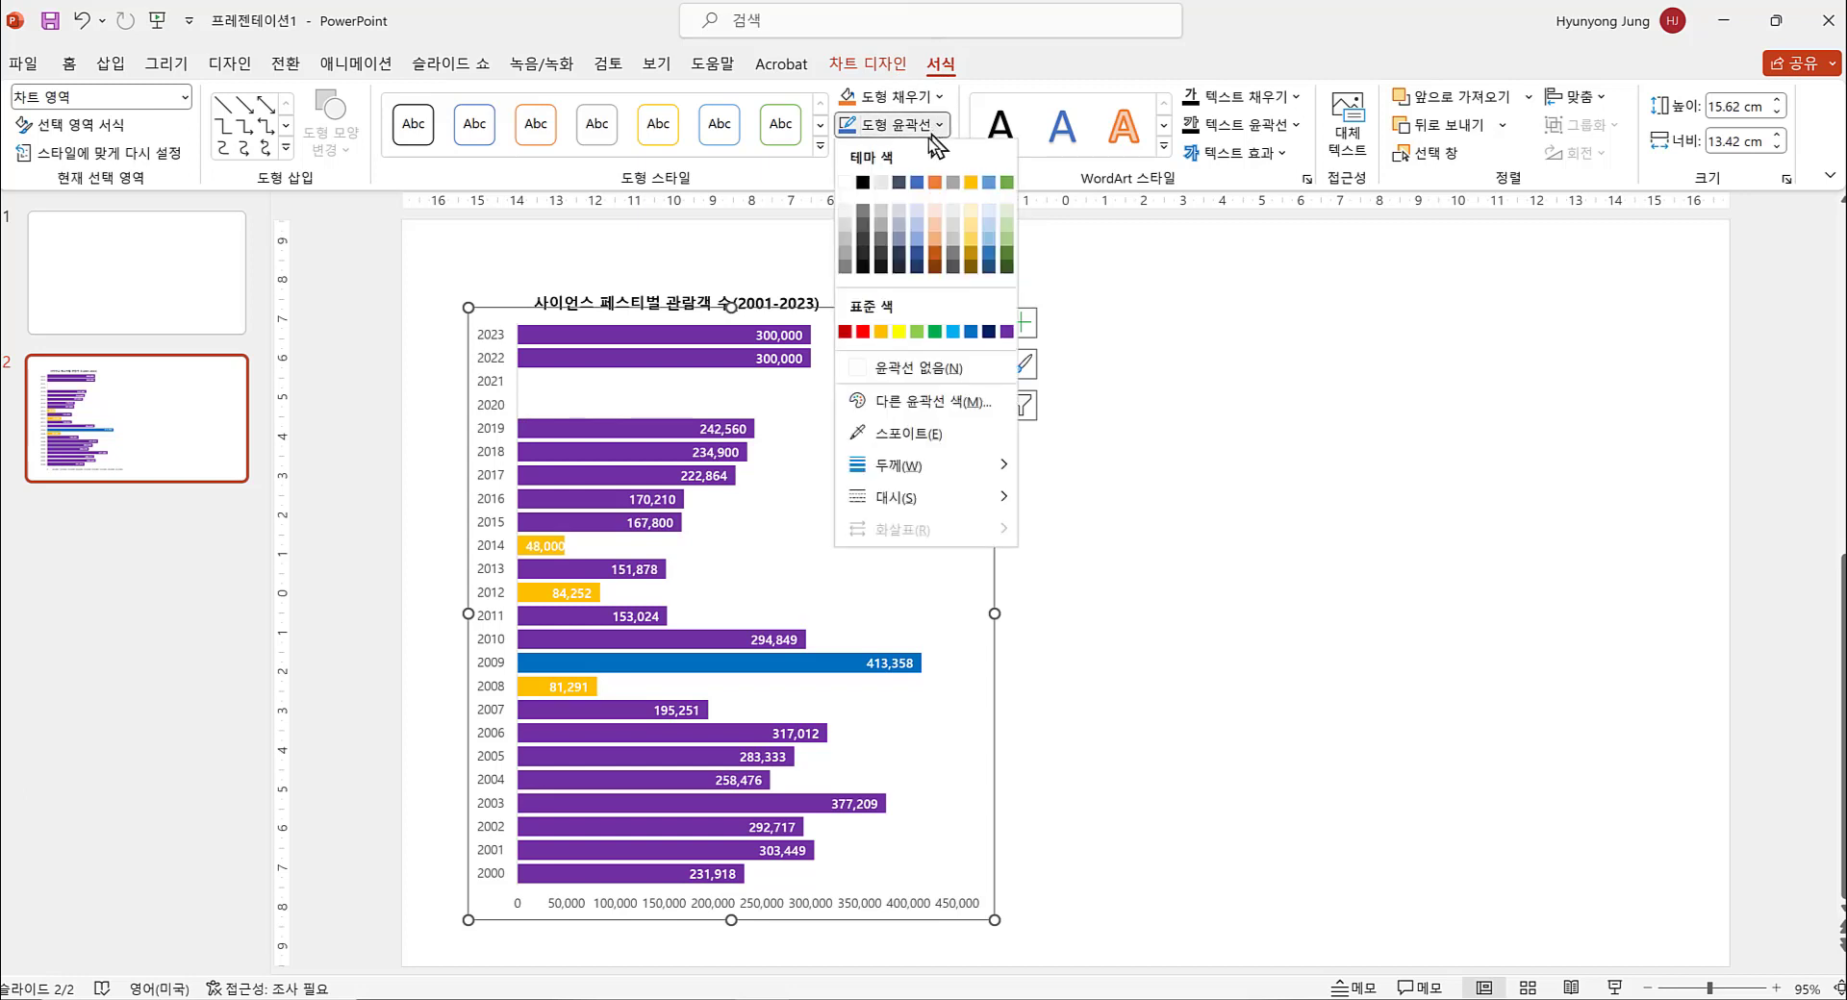
{"action": "left_click", "coordinate": [863, 183]}
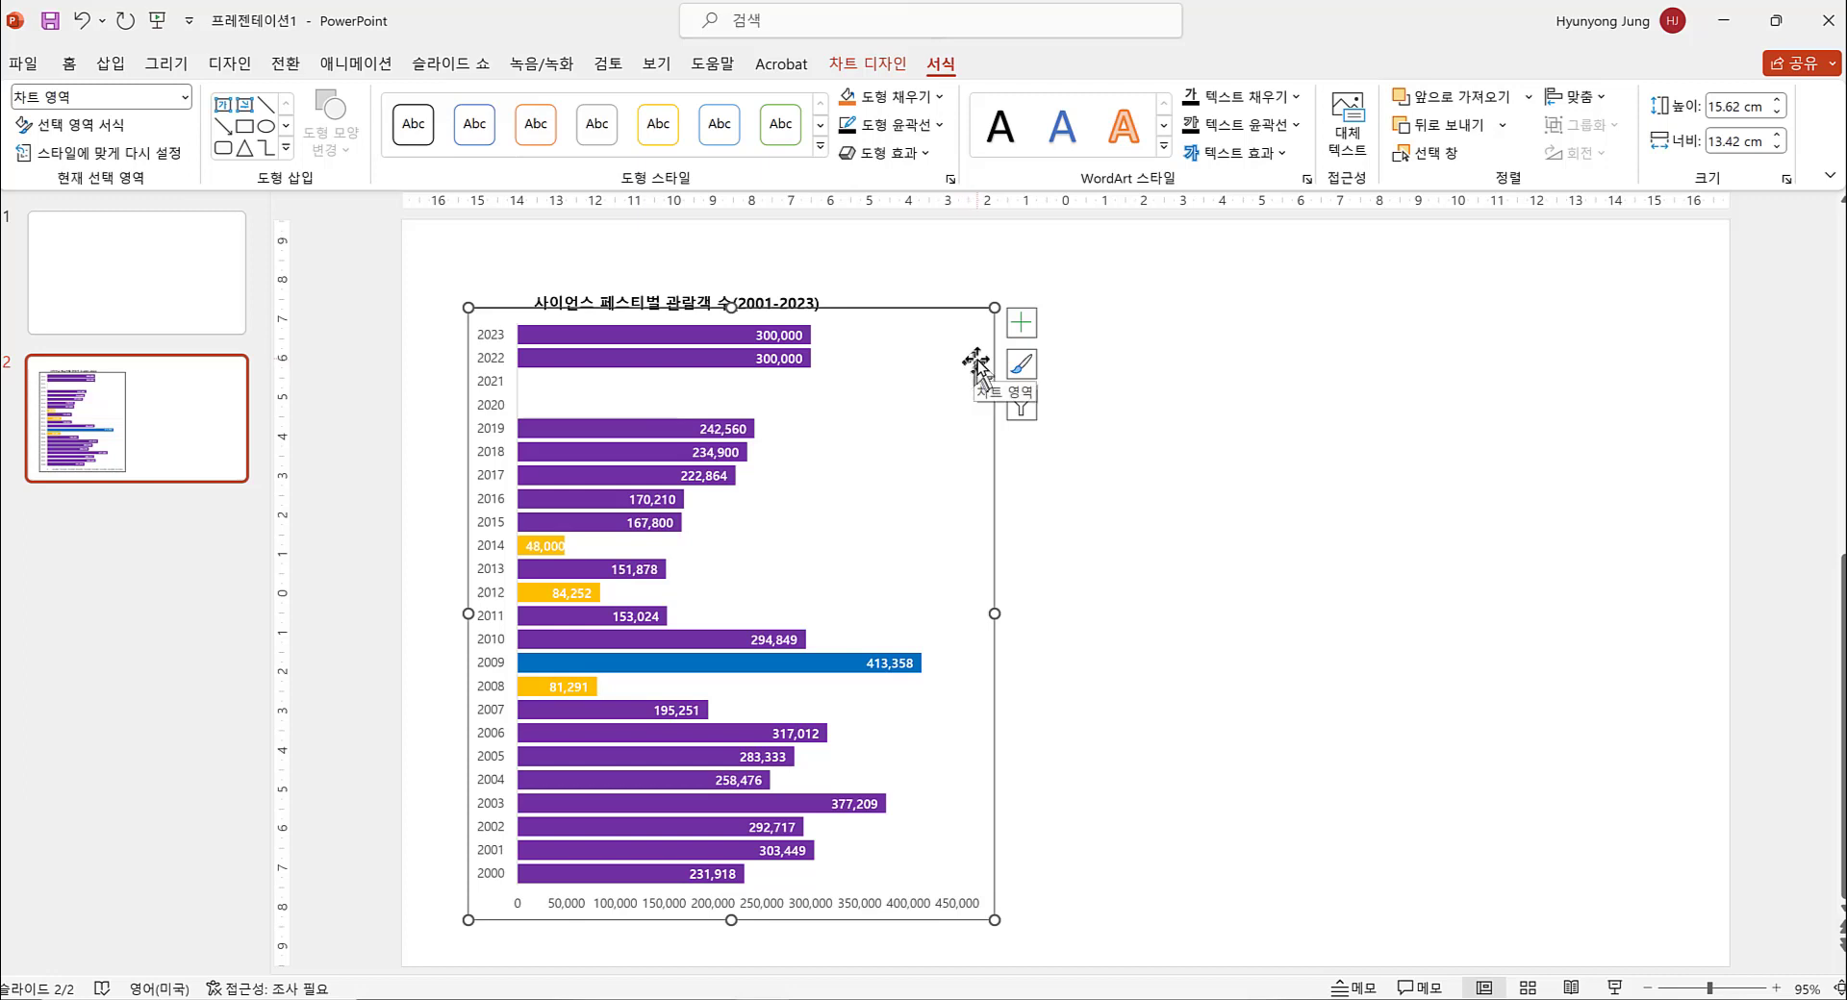
Step: Shift the chart slightly down to clear the title, and center the title above the chart frame
{"action": "left_click_drag", "start_coordinate": [977, 371], "coordinate": [977, 371]}
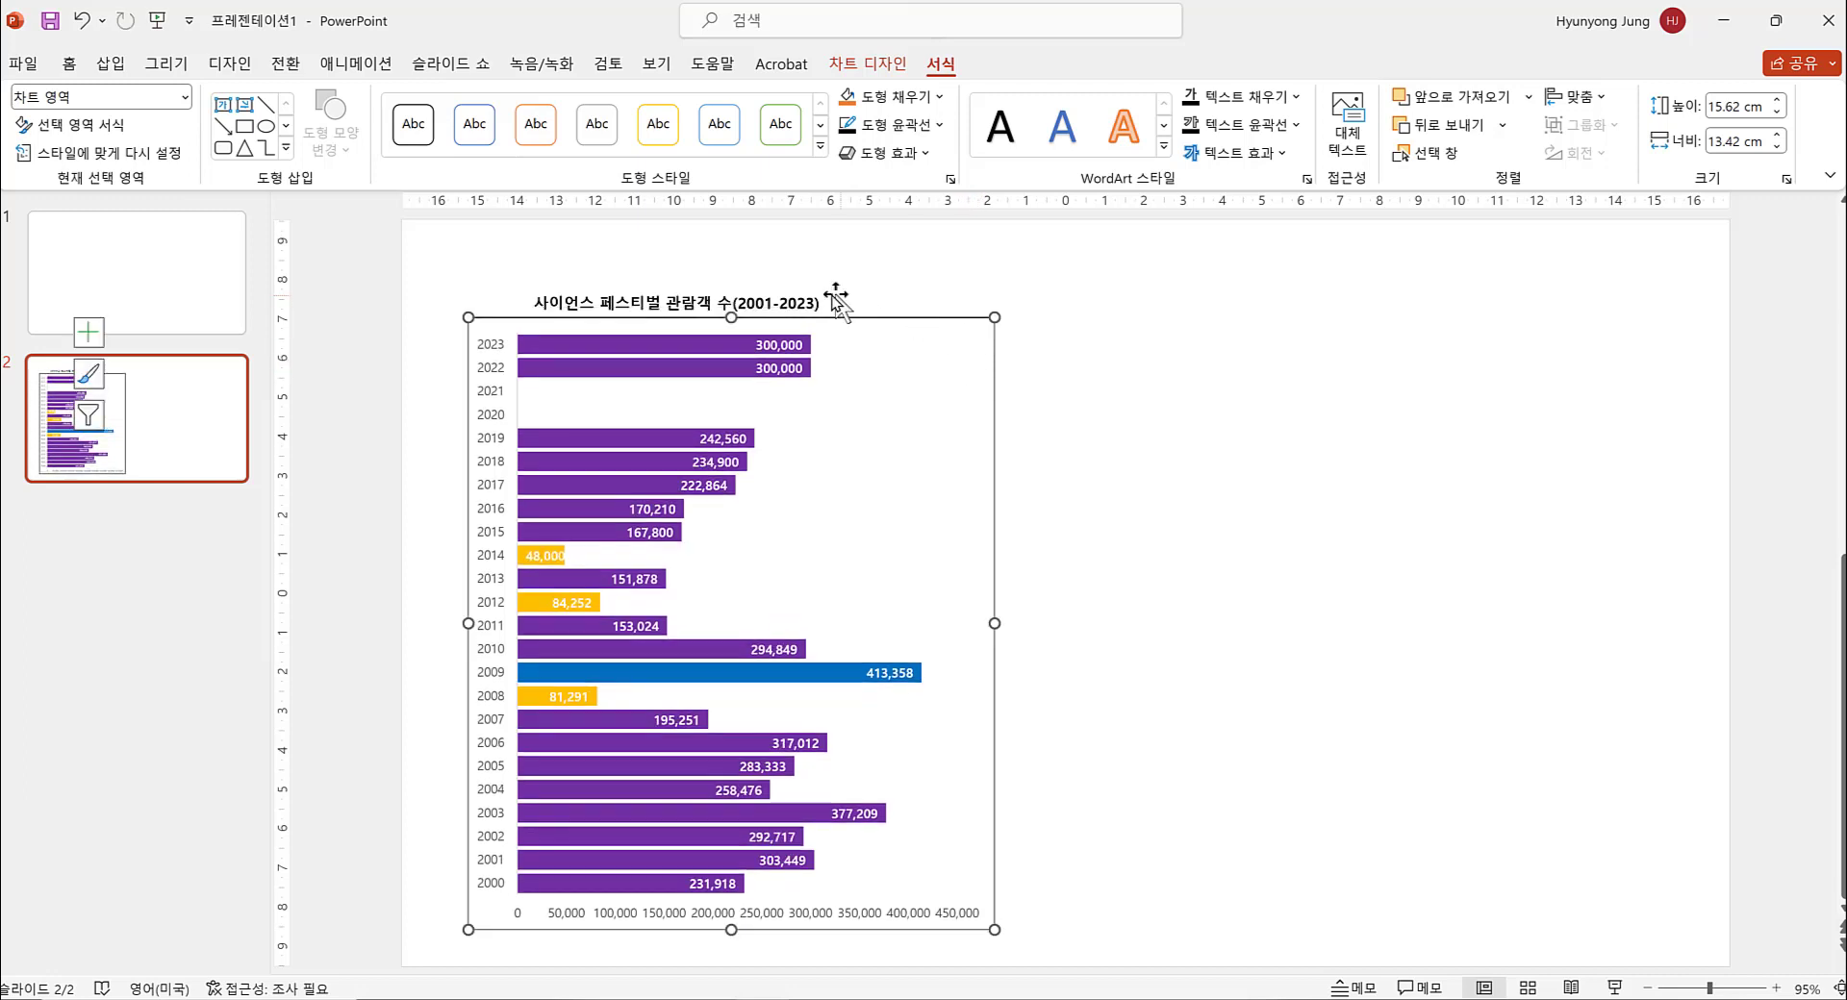
{"action": "left_click", "coordinate": [792, 295]}
{"action": "left_click_drag", "start_coordinate": [792, 295], "coordinate": [844, 284]}
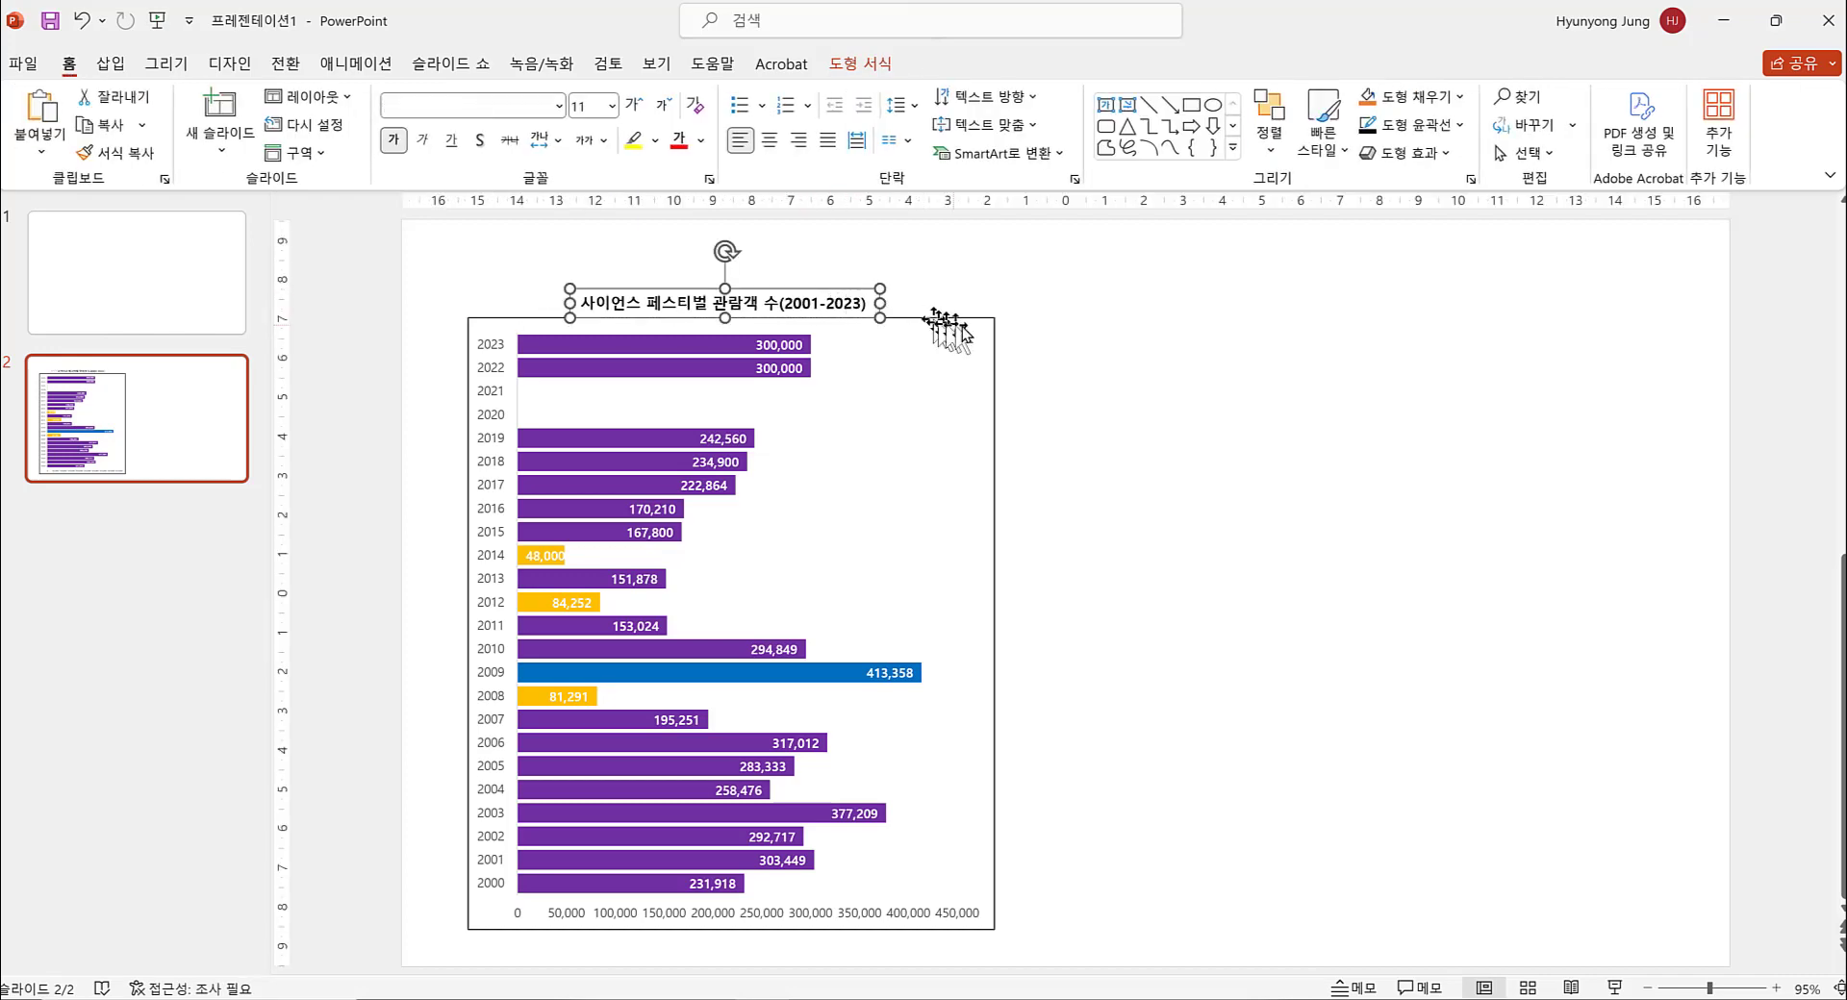
{"action": "left_click", "coordinate": [1027, 351]}
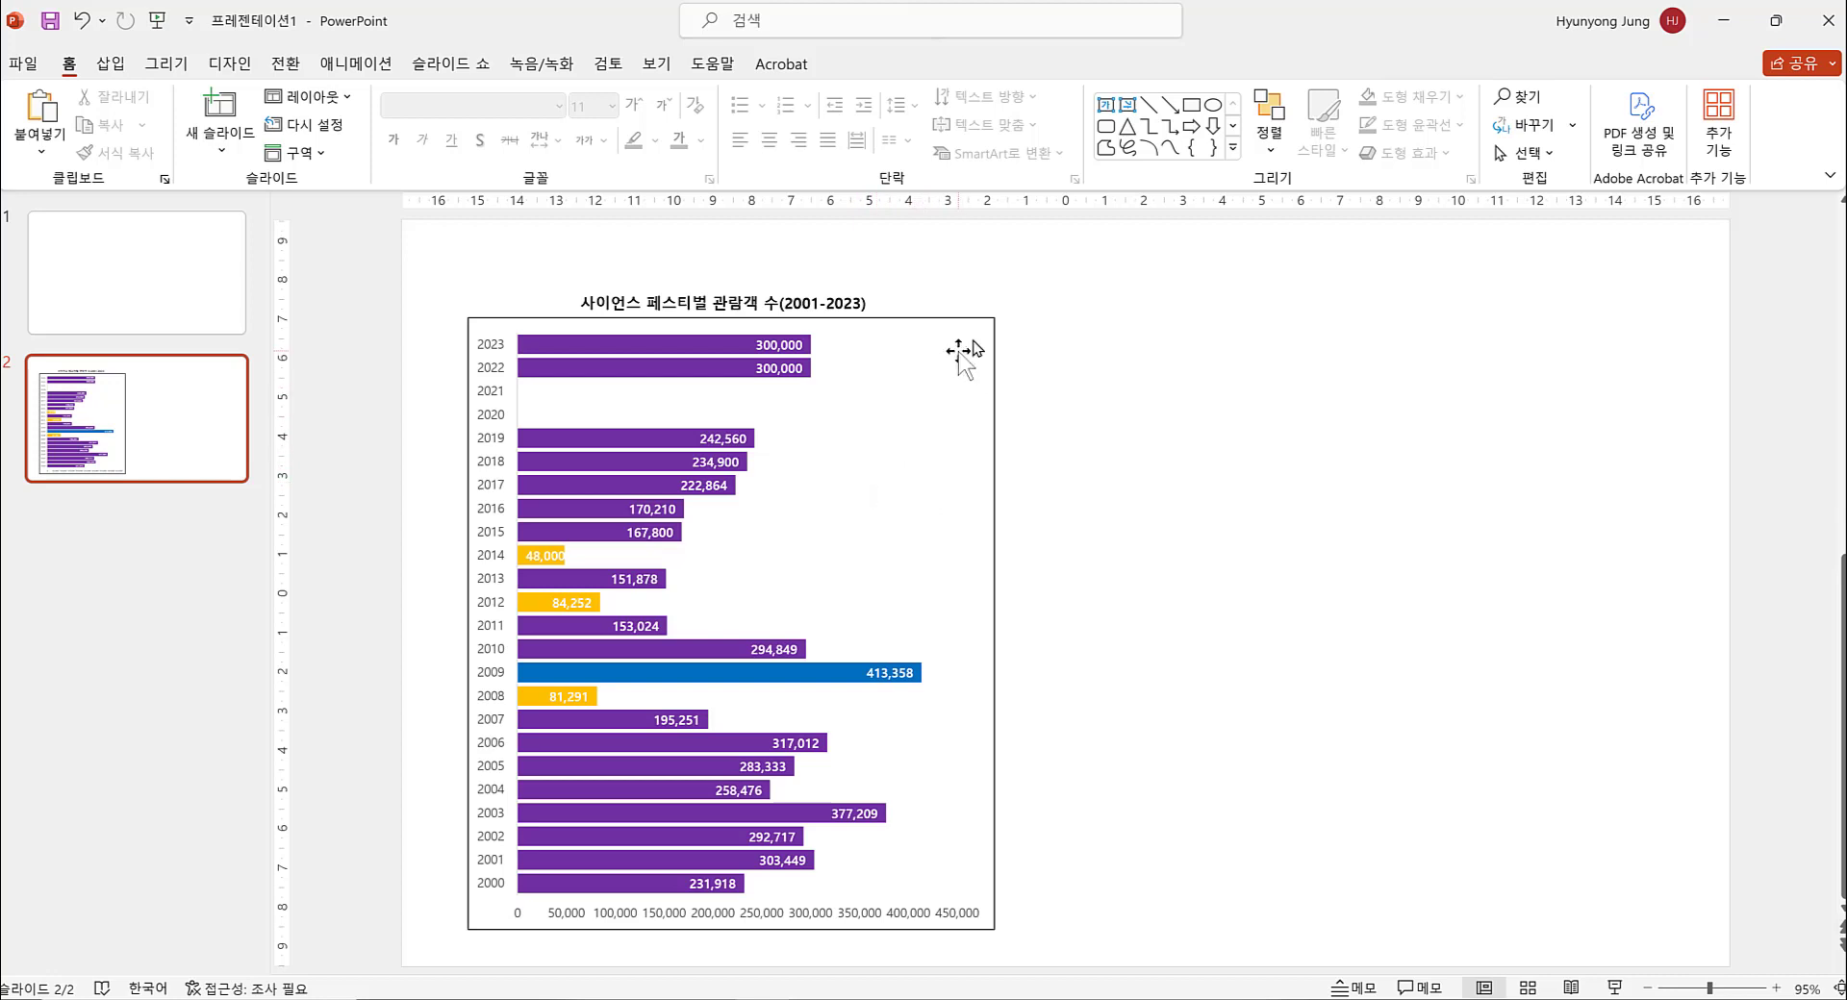
Step: Add a text box reading '(단위: 명)' on the empty area beside the chart
{"action": "left_click", "coordinate": [1105, 107]}
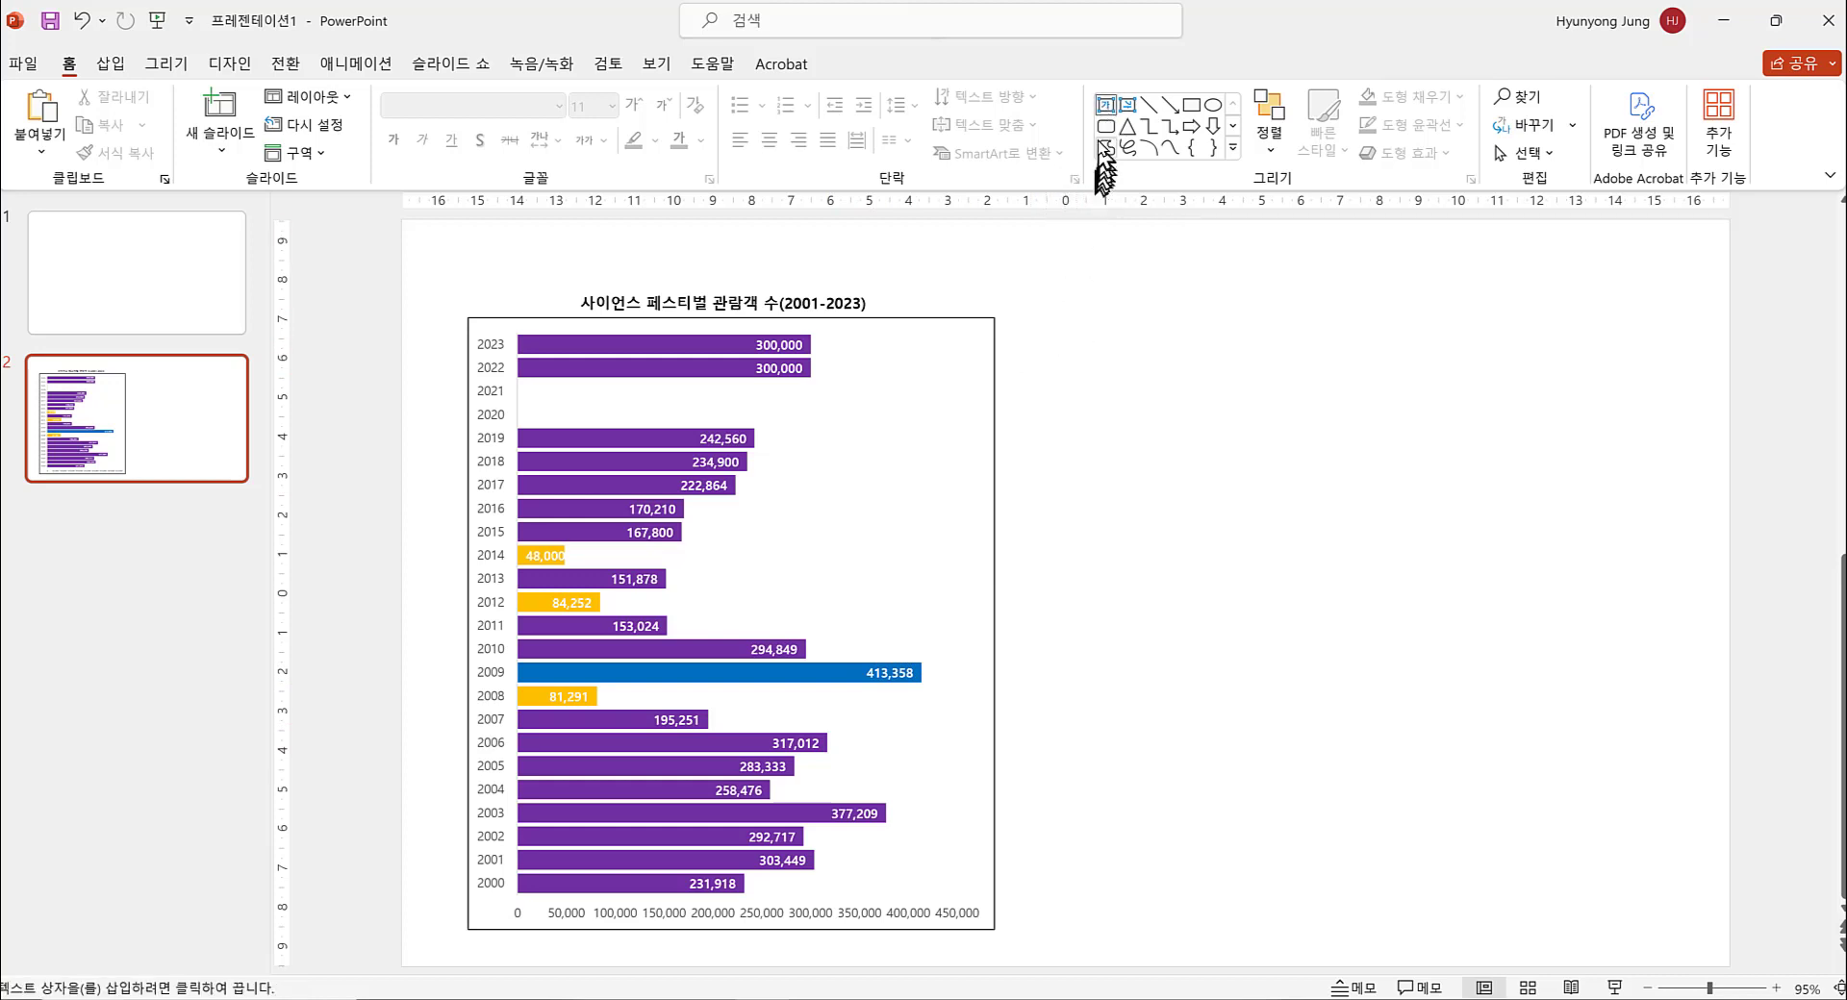
{"action": "left_click", "coordinate": [1107, 107]}
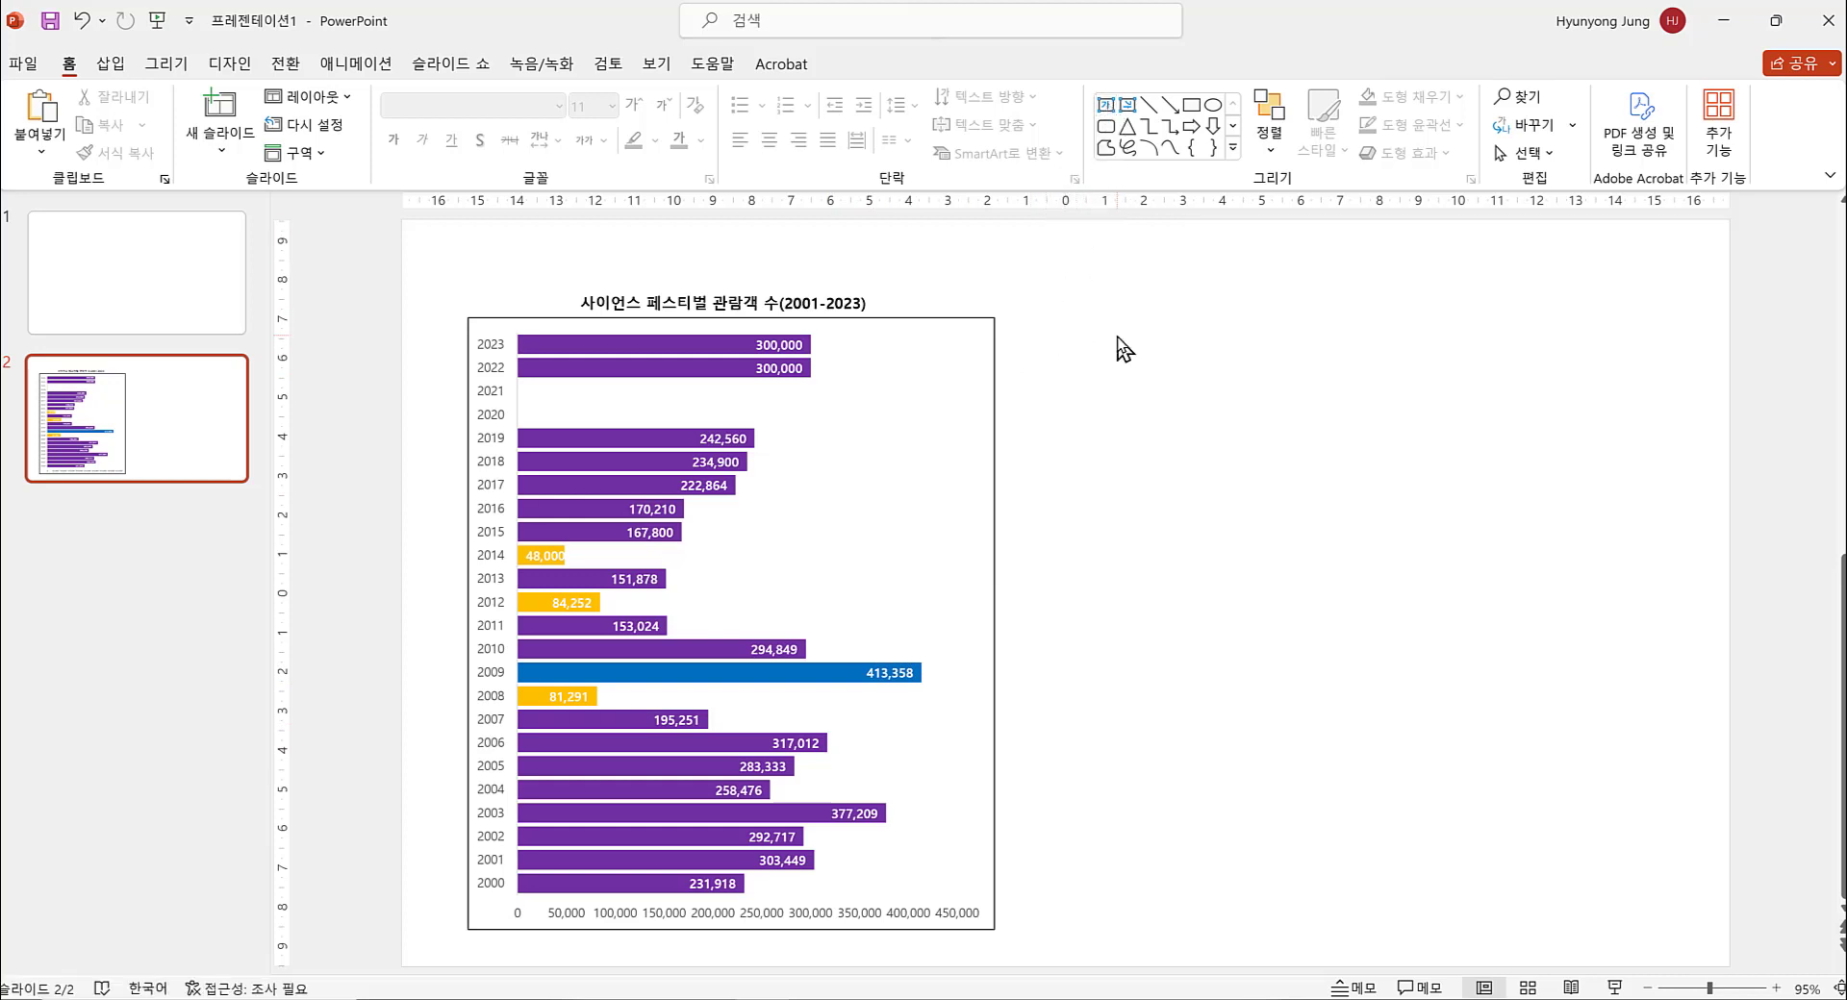
{"action": "left_click", "coordinate": [1105, 105]}
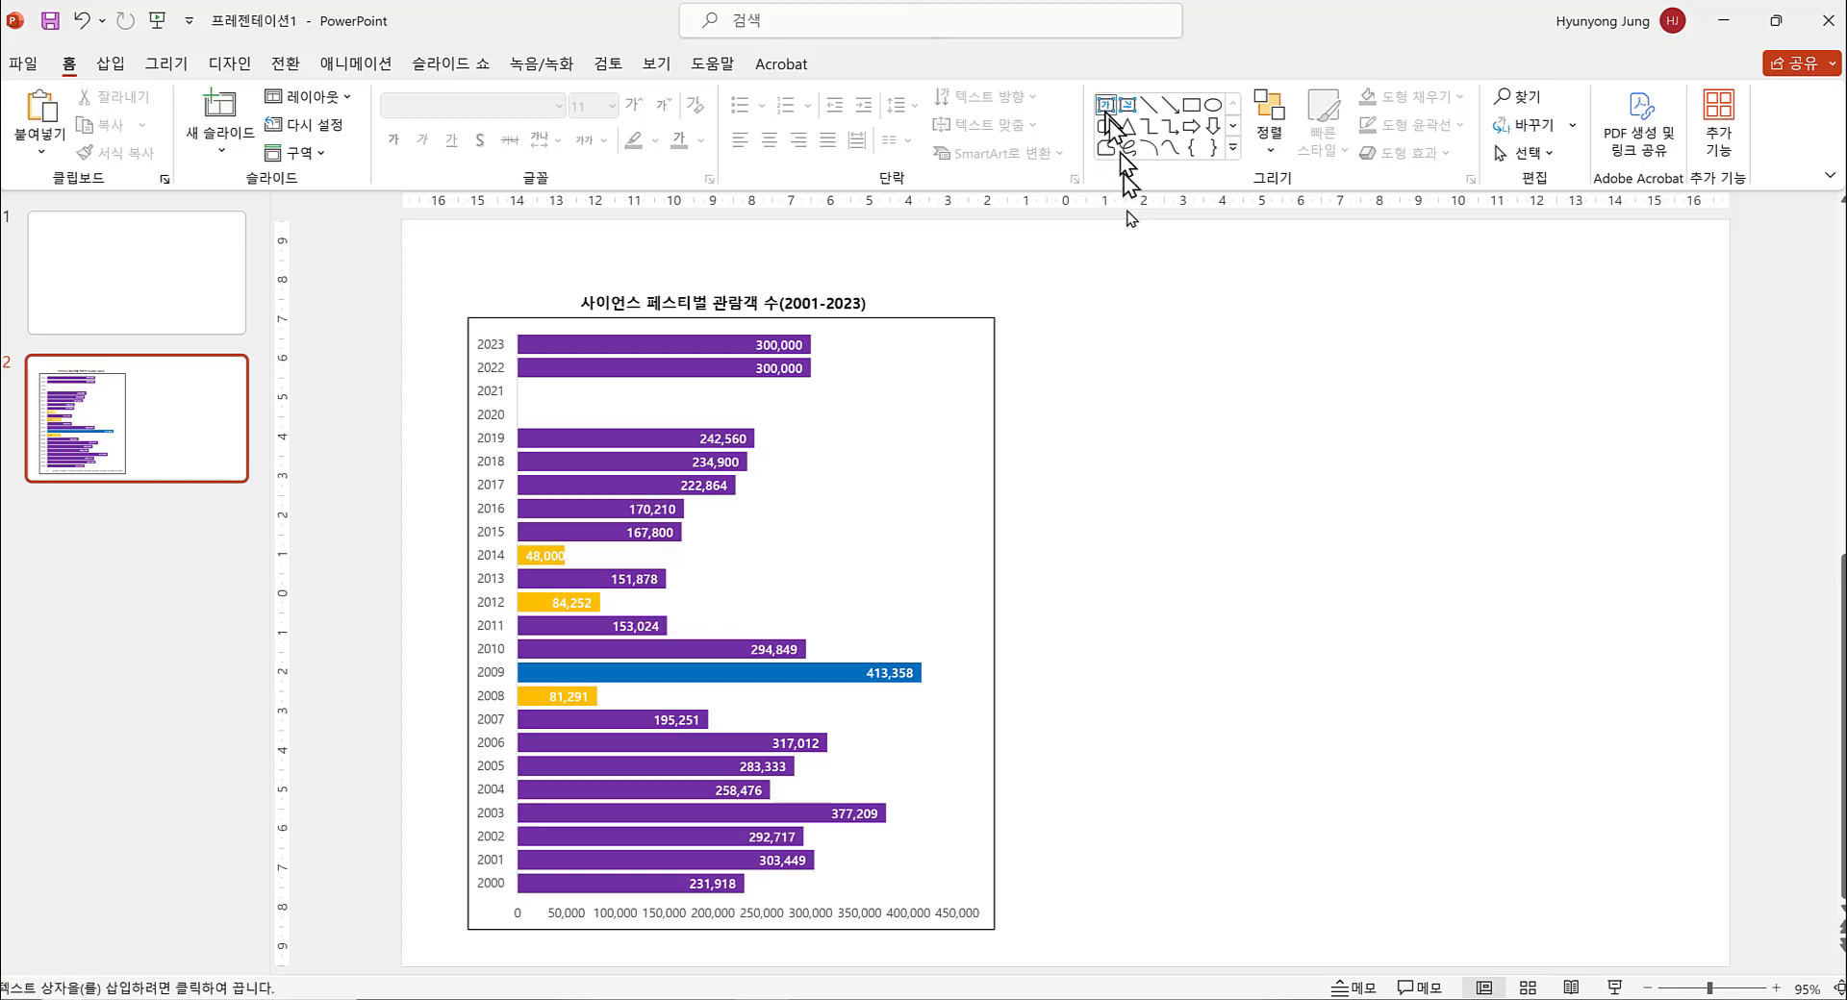
{"action": "left_click", "coordinate": [1123, 342]}
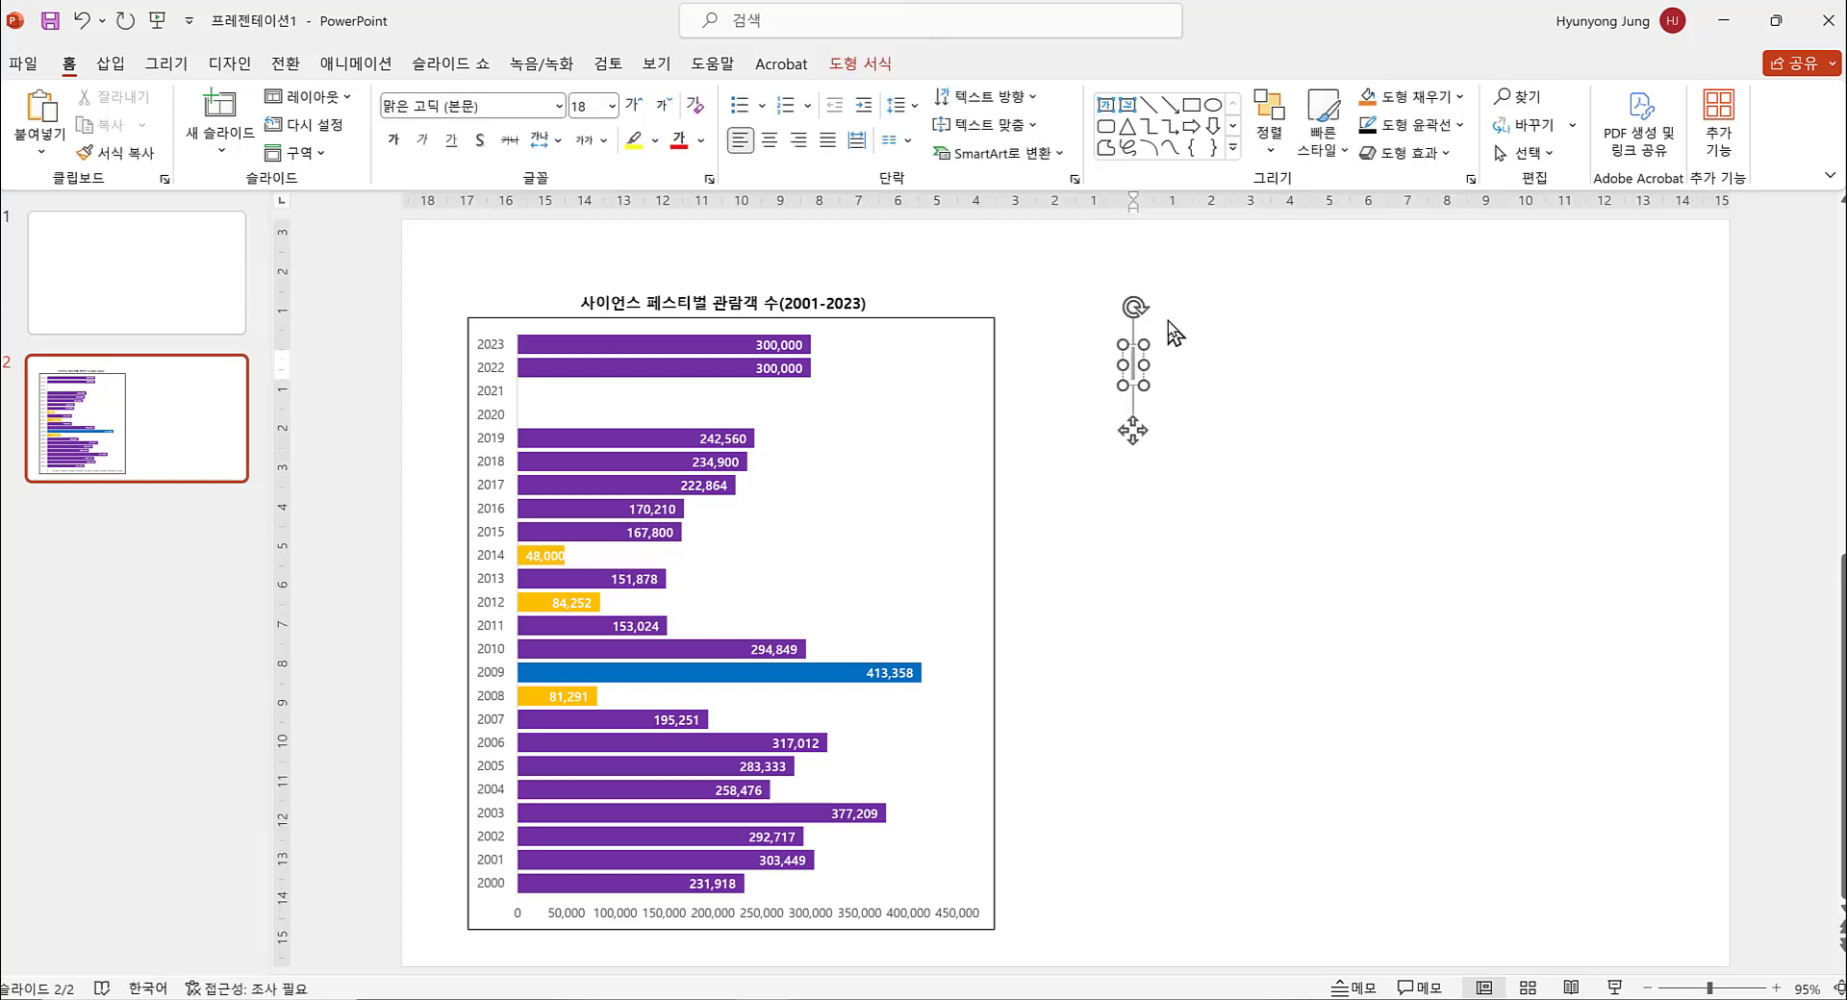
{"action": "type", "text": "(단"}
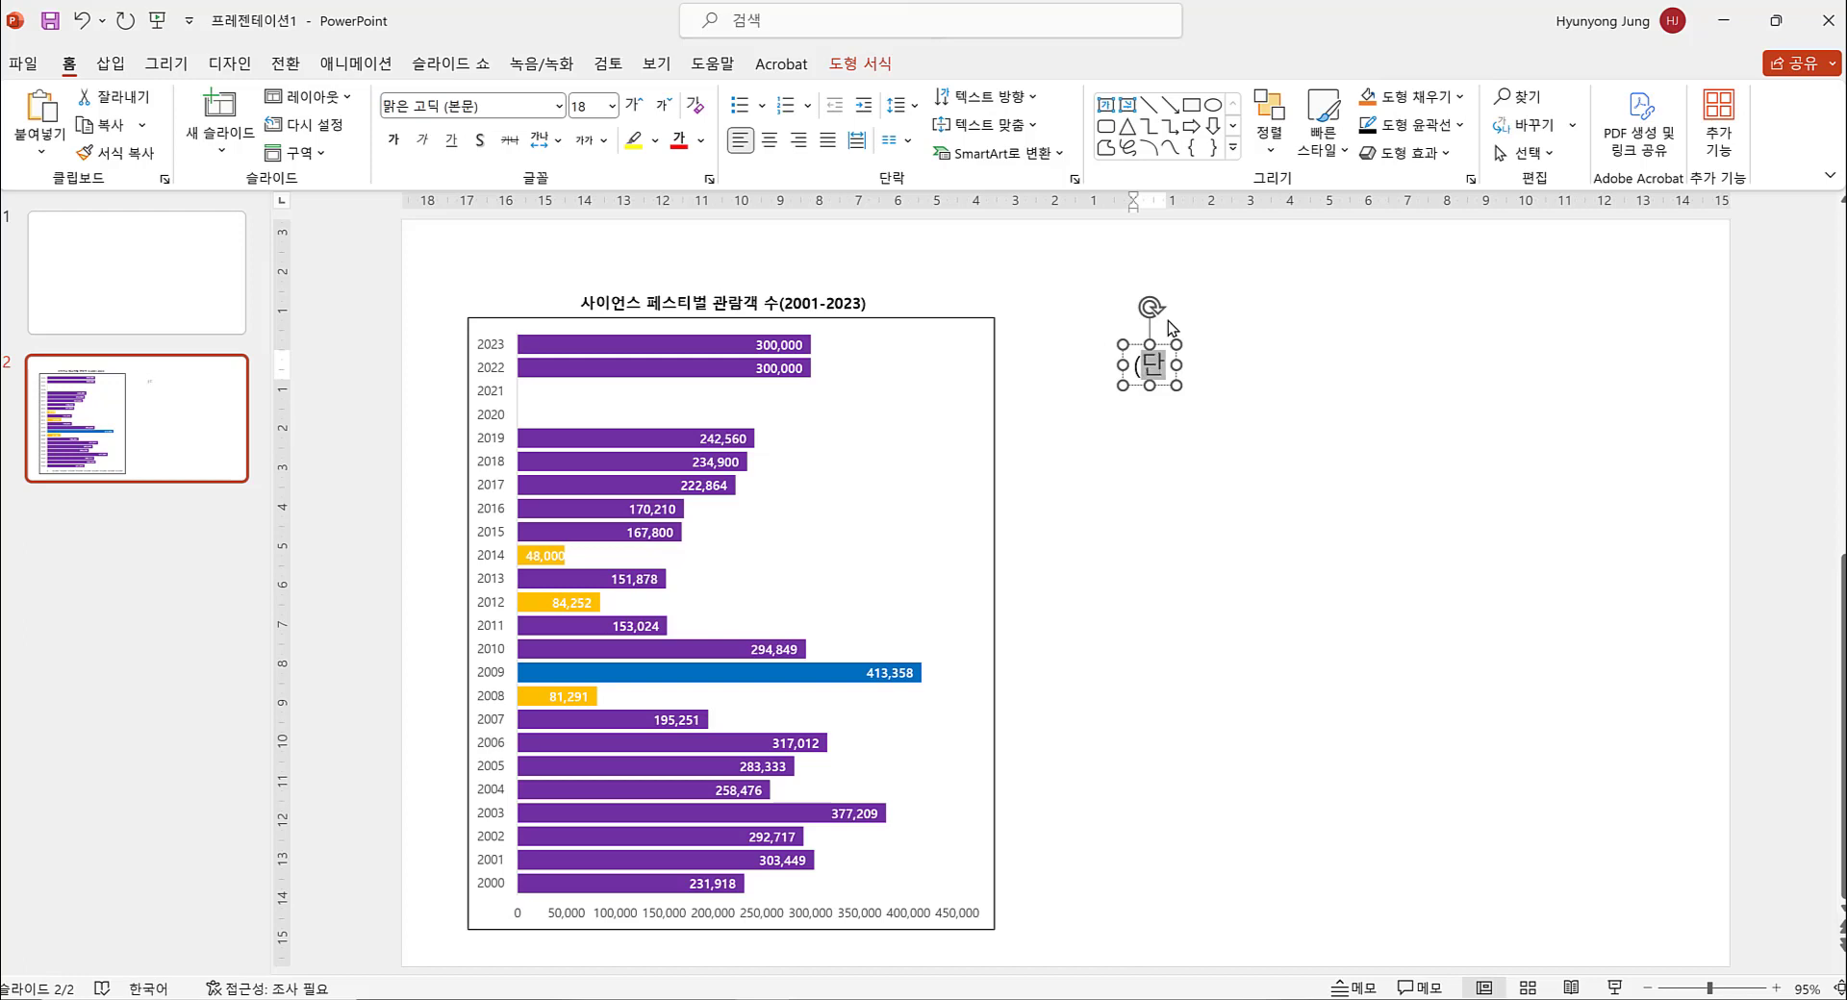
{"action": "type", "text": "우: 명)"}
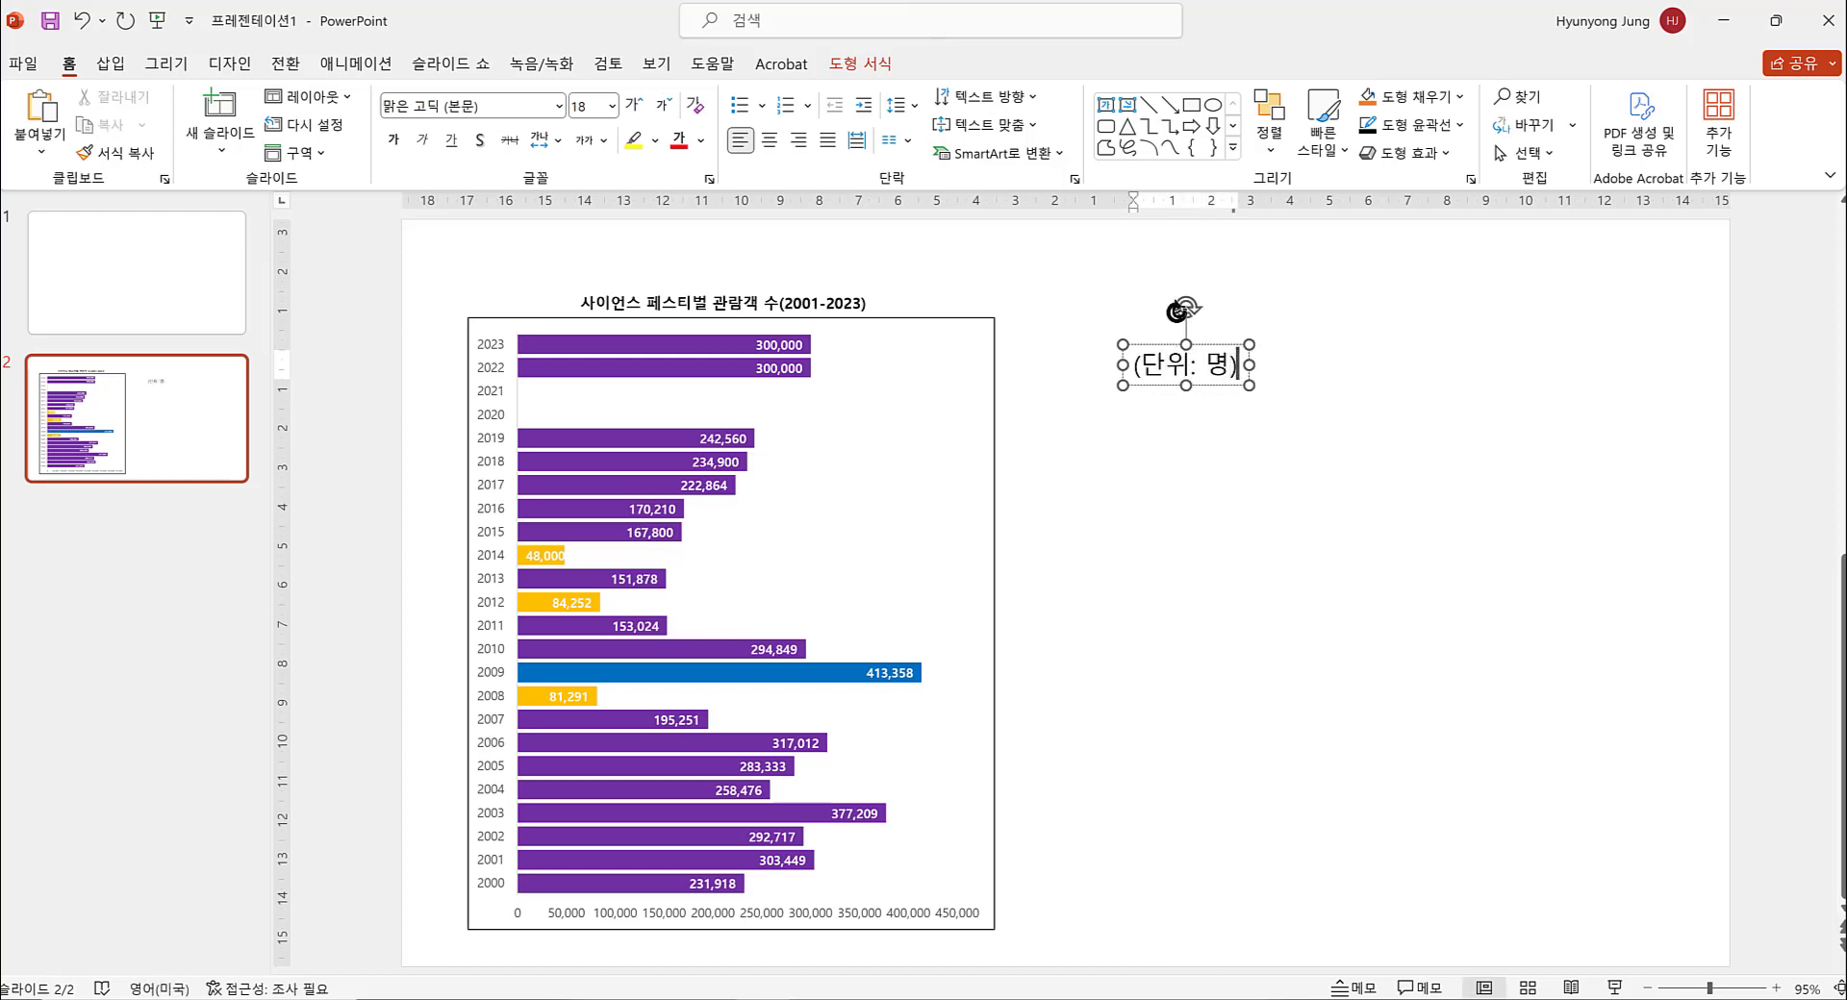
Step: Reduce the '(단위: 명)' text to 10.5 pt and move it into the chart frame's upper-right corner
{"action": "left_click_drag", "start_coordinate": [1139, 361], "coordinate": [1243, 365]}
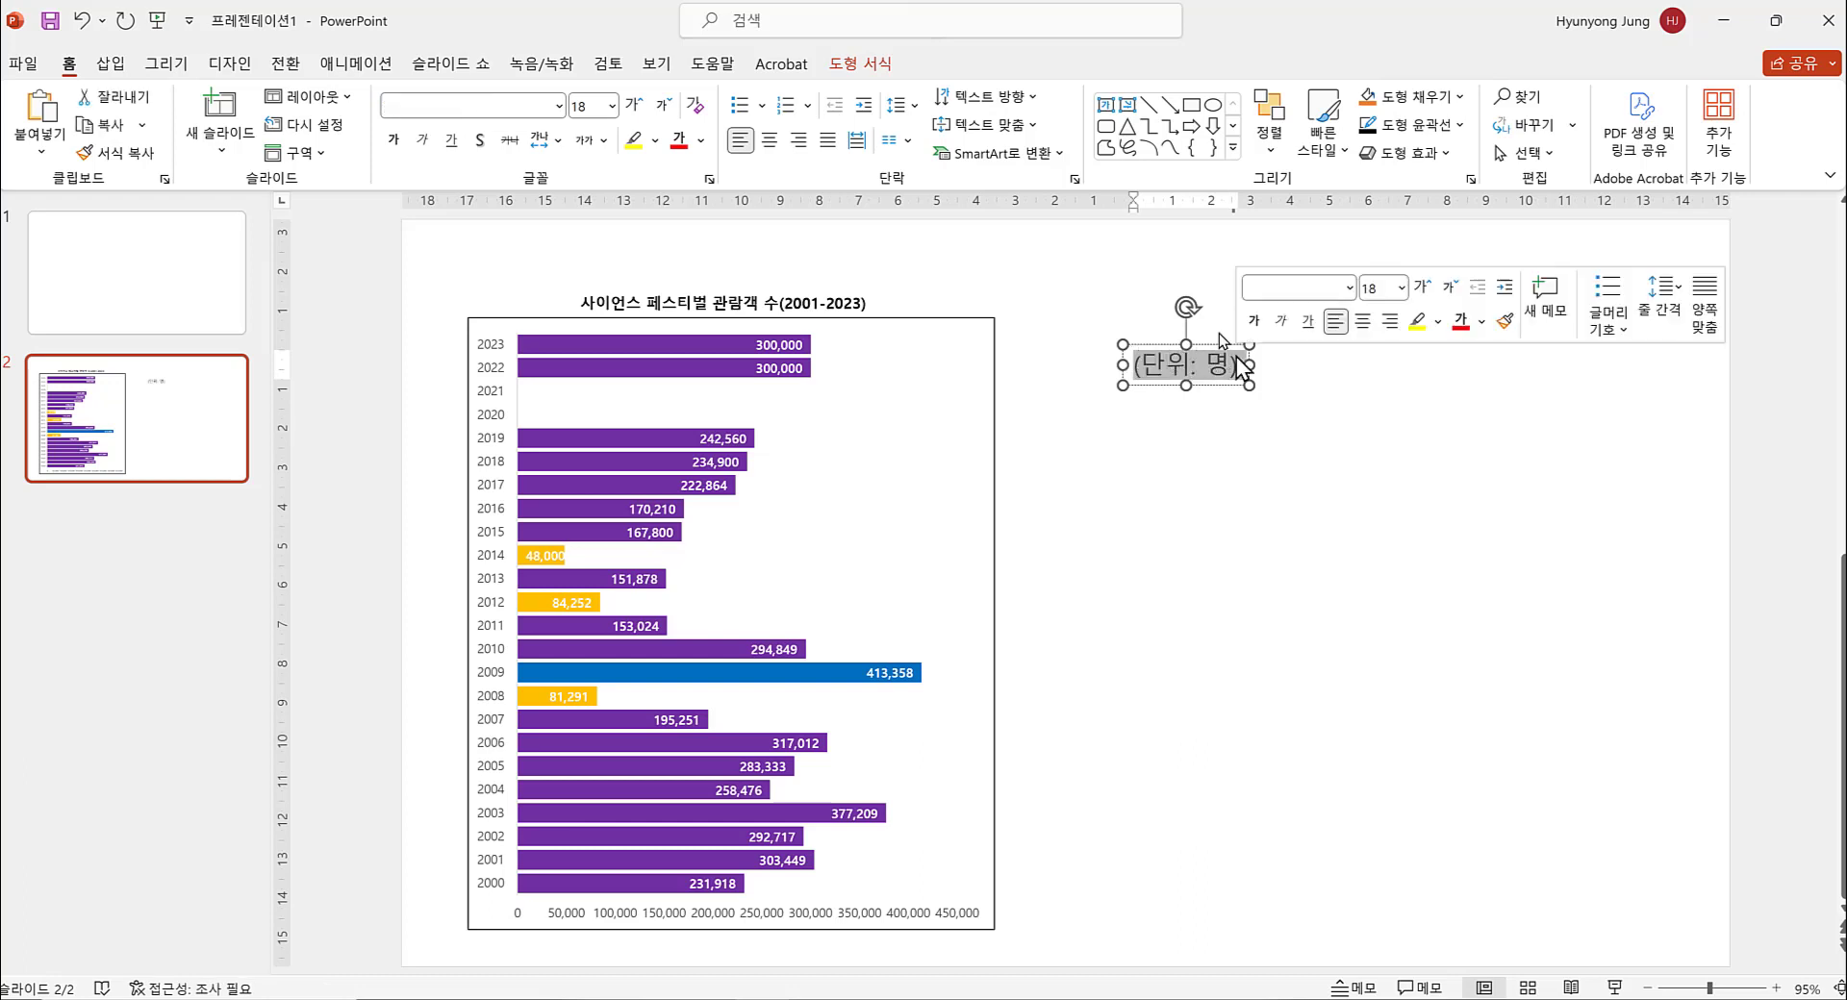
{"action": "left_click", "coordinate": [666, 112]}
{"action": "left_click", "coordinate": [666, 112]}
{"action": "left_click", "coordinate": [667, 112]}
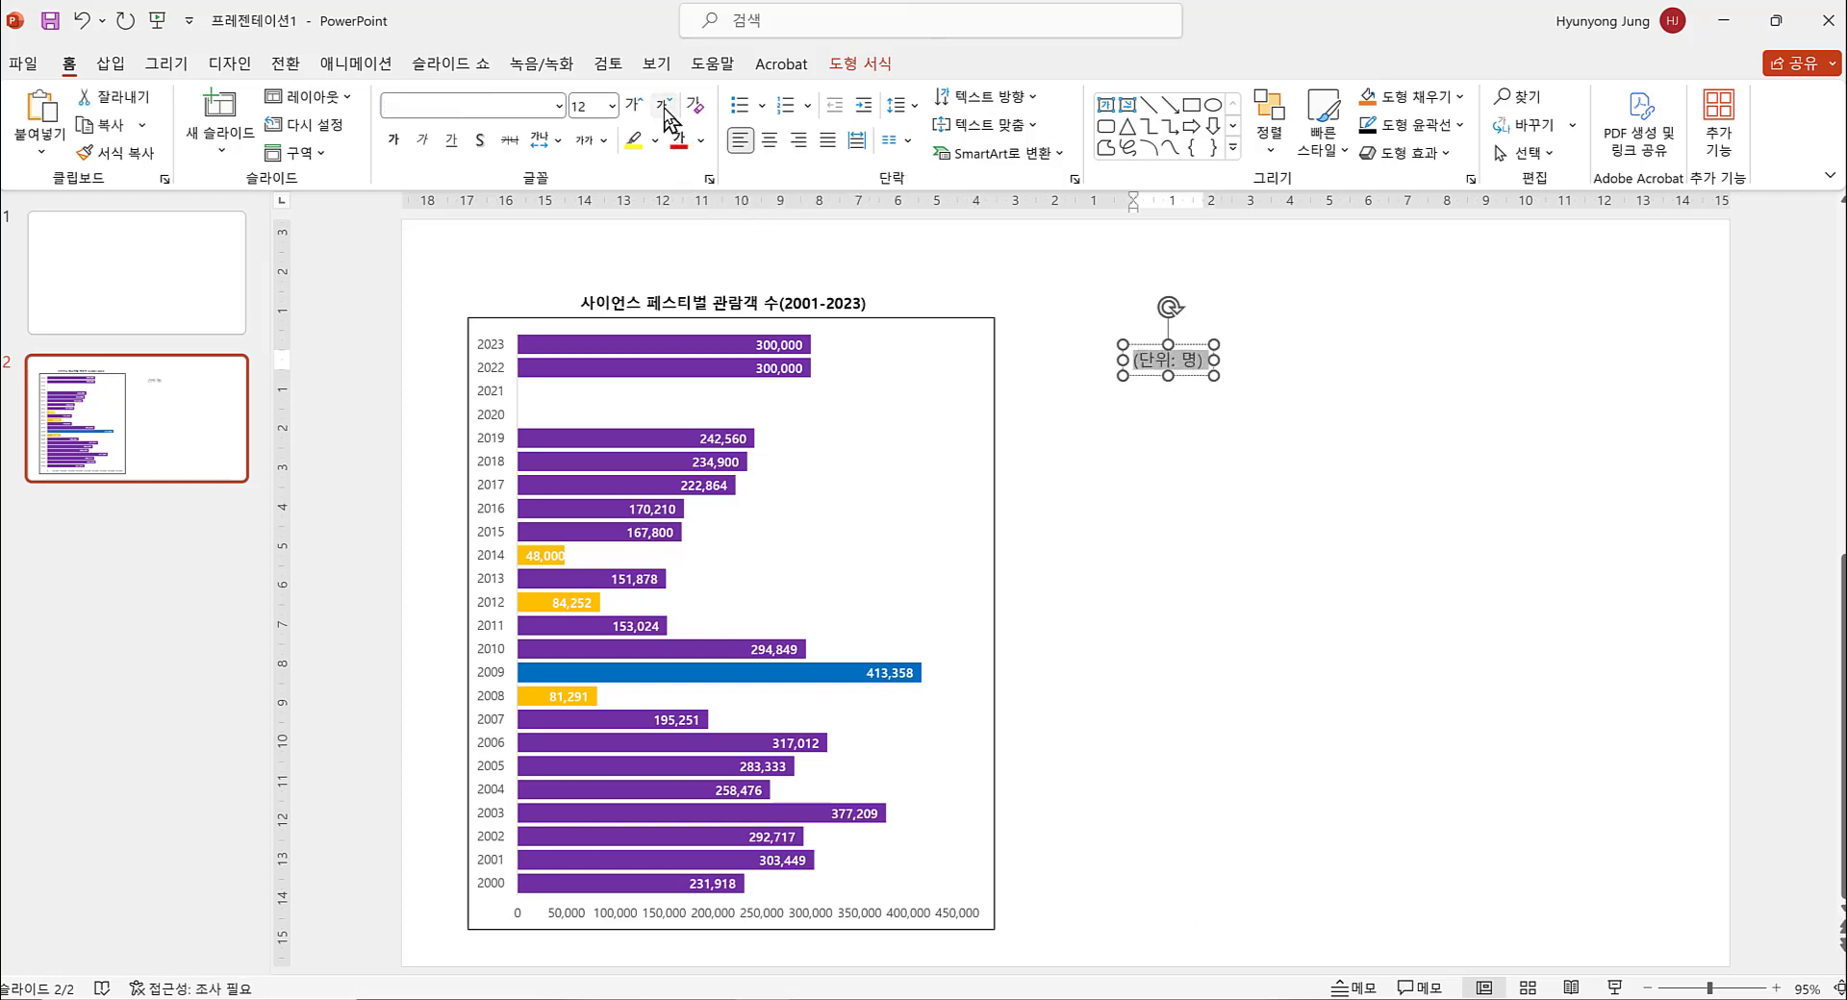
{"action": "left_click", "coordinate": [667, 111]}
{"action": "left_click", "coordinate": [666, 112]}
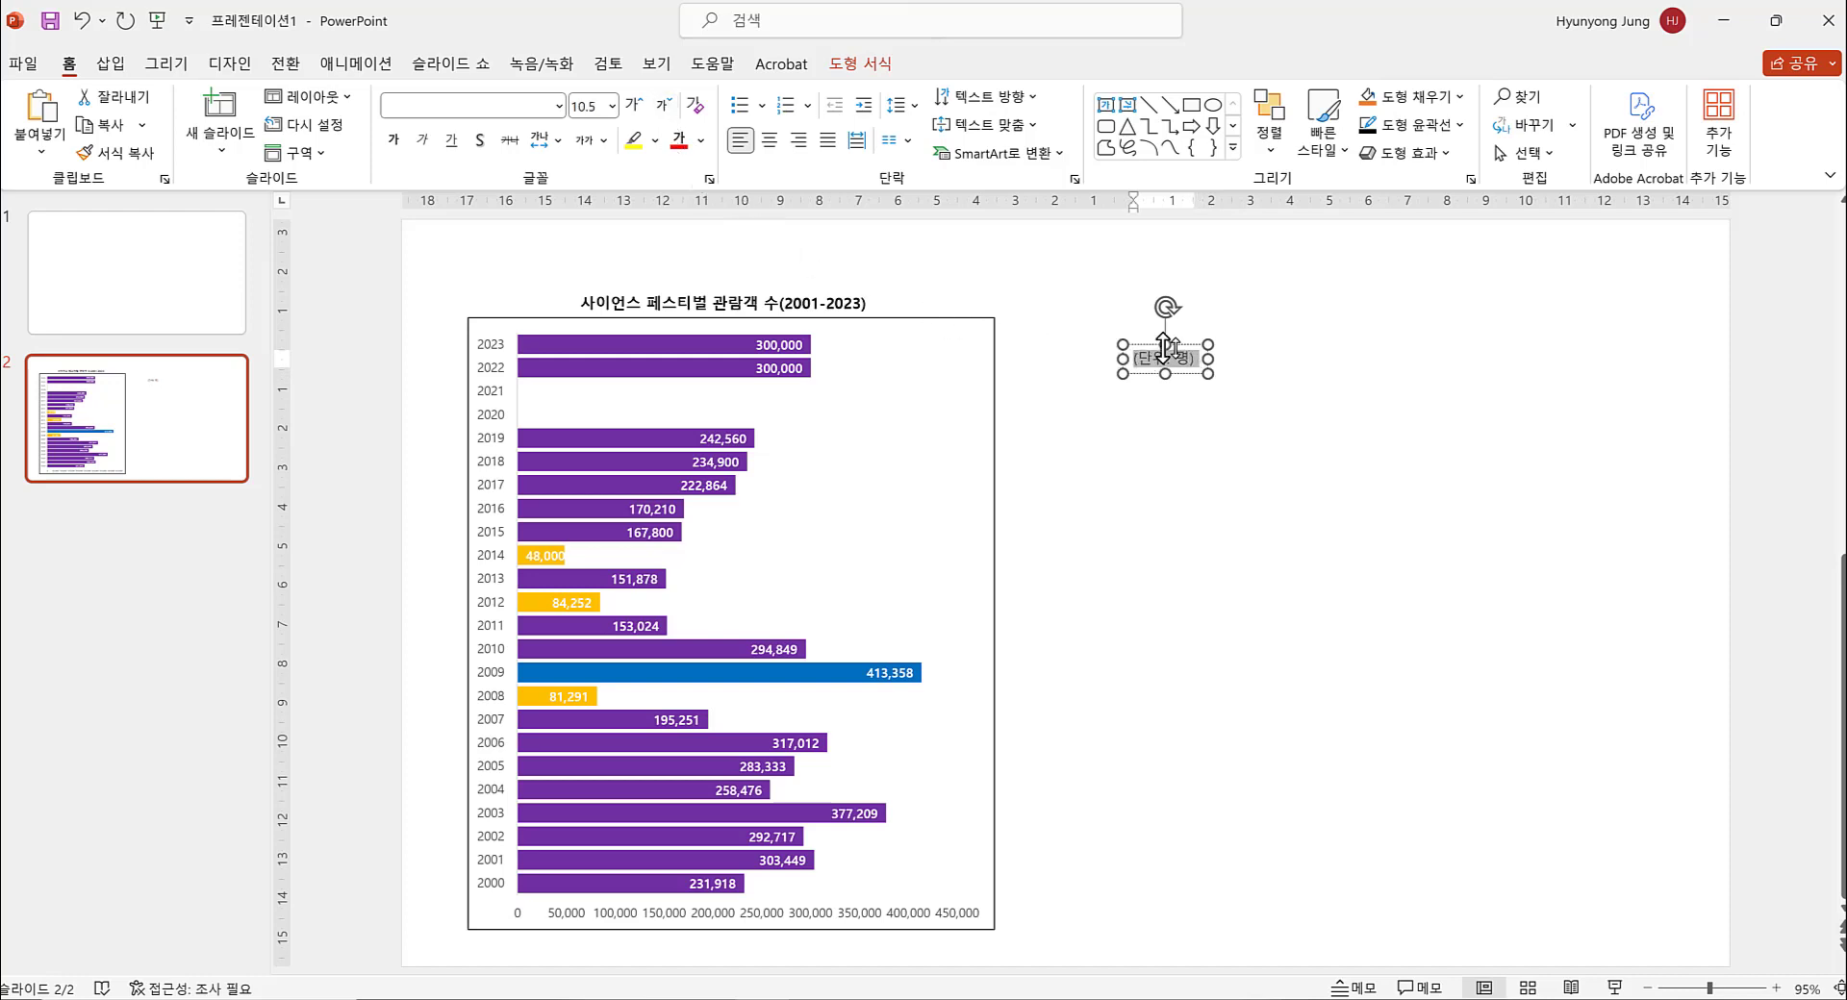
{"action": "left_click_drag", "start_coordinate": [1179, 371], "coordinate": [974, 348]}
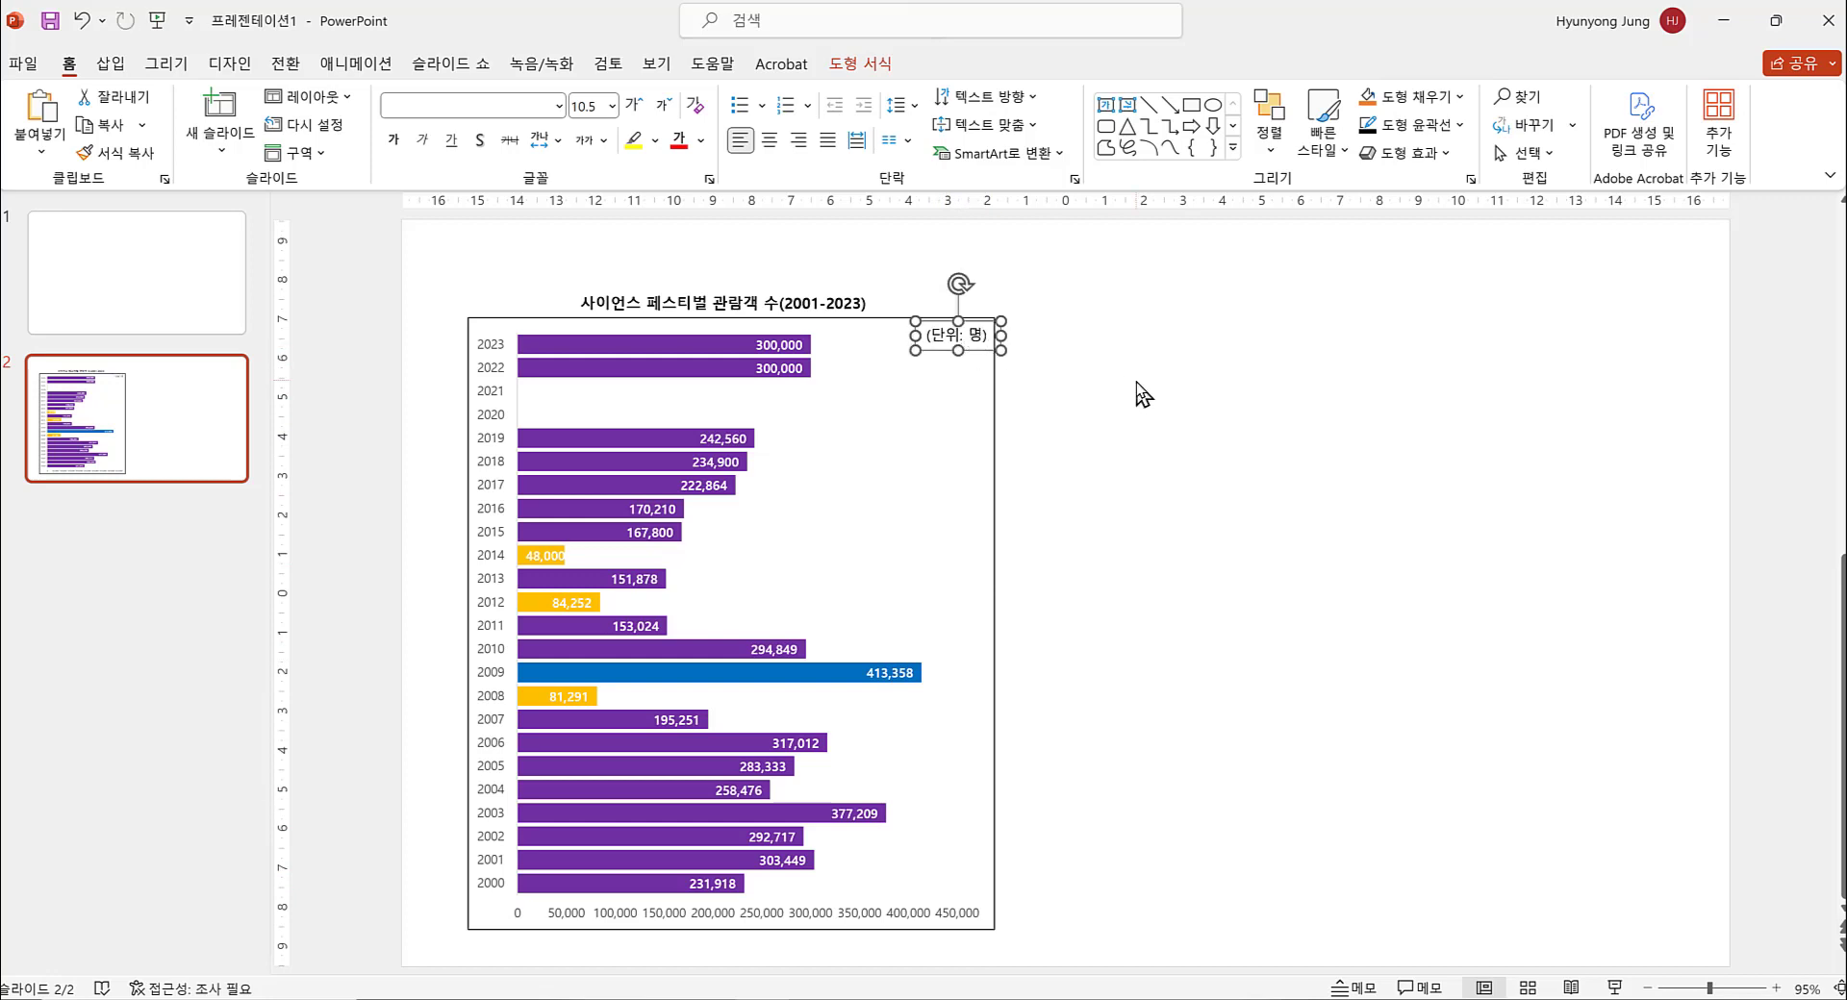
{"action": "left_click", "coordinate": [1137, 393]}
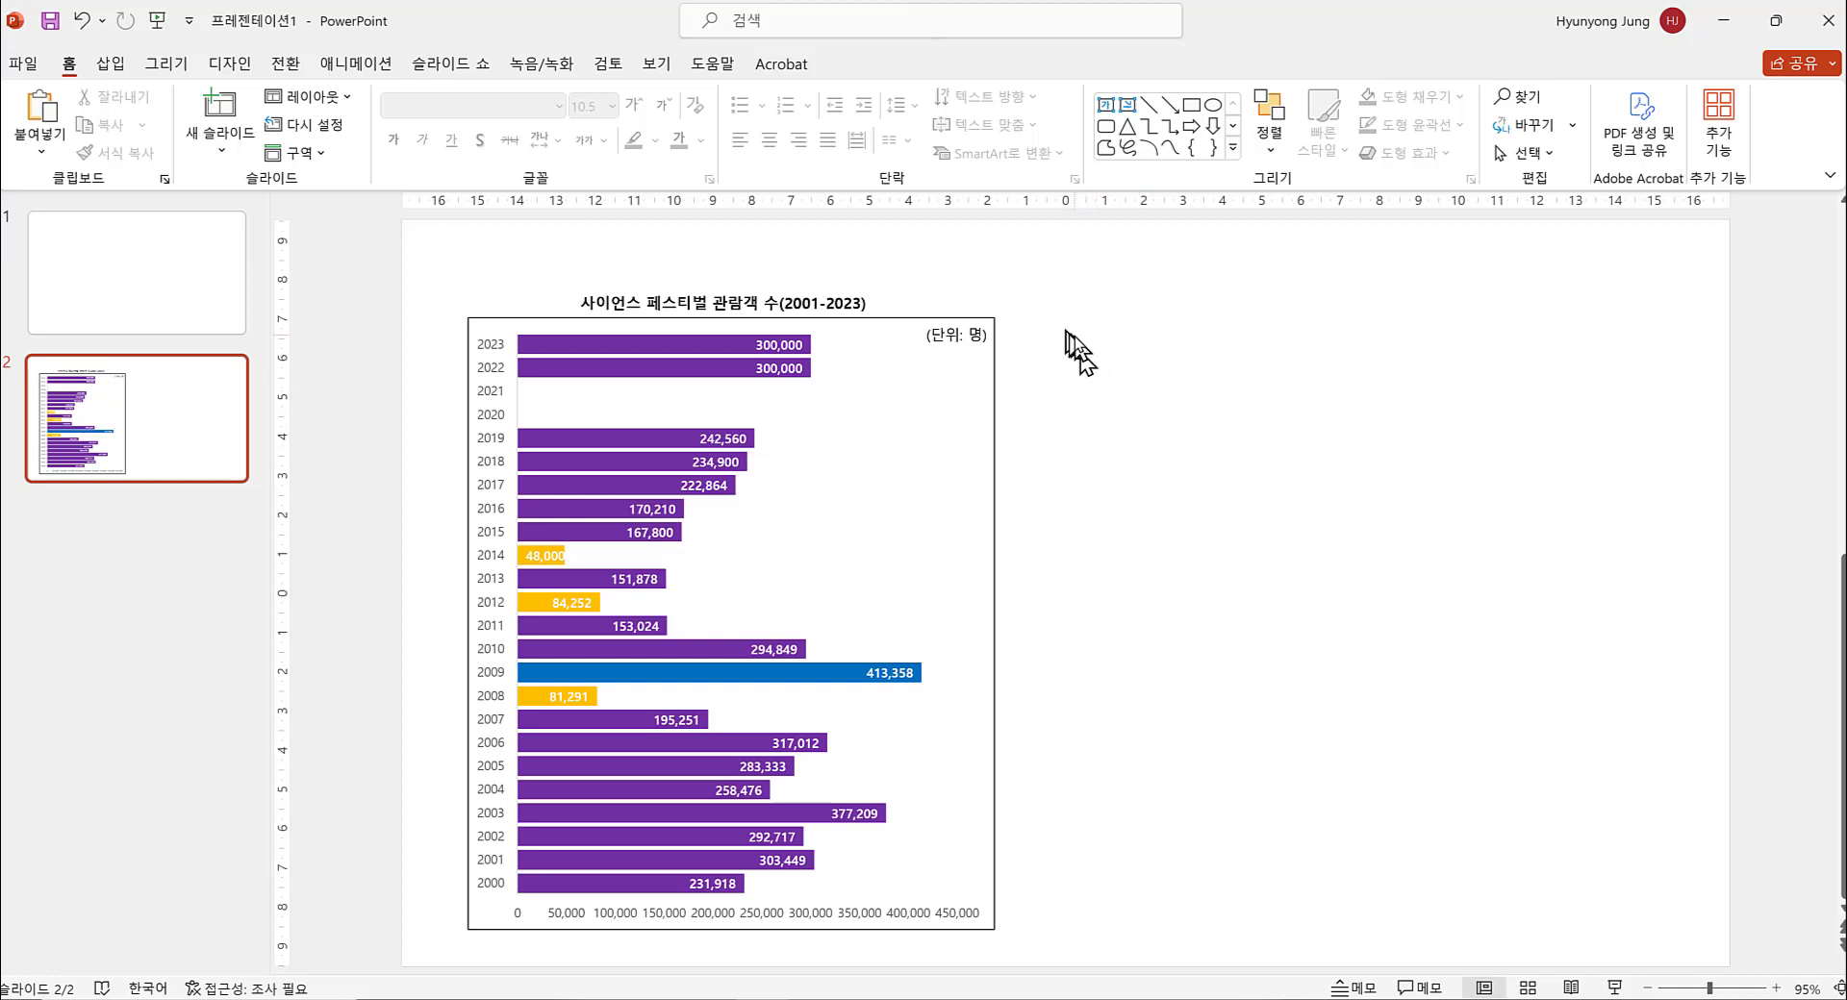
Step: Add a third slide and delete its title and content placeholders
{"action": "left_click", "coordinate": [217, 108]}
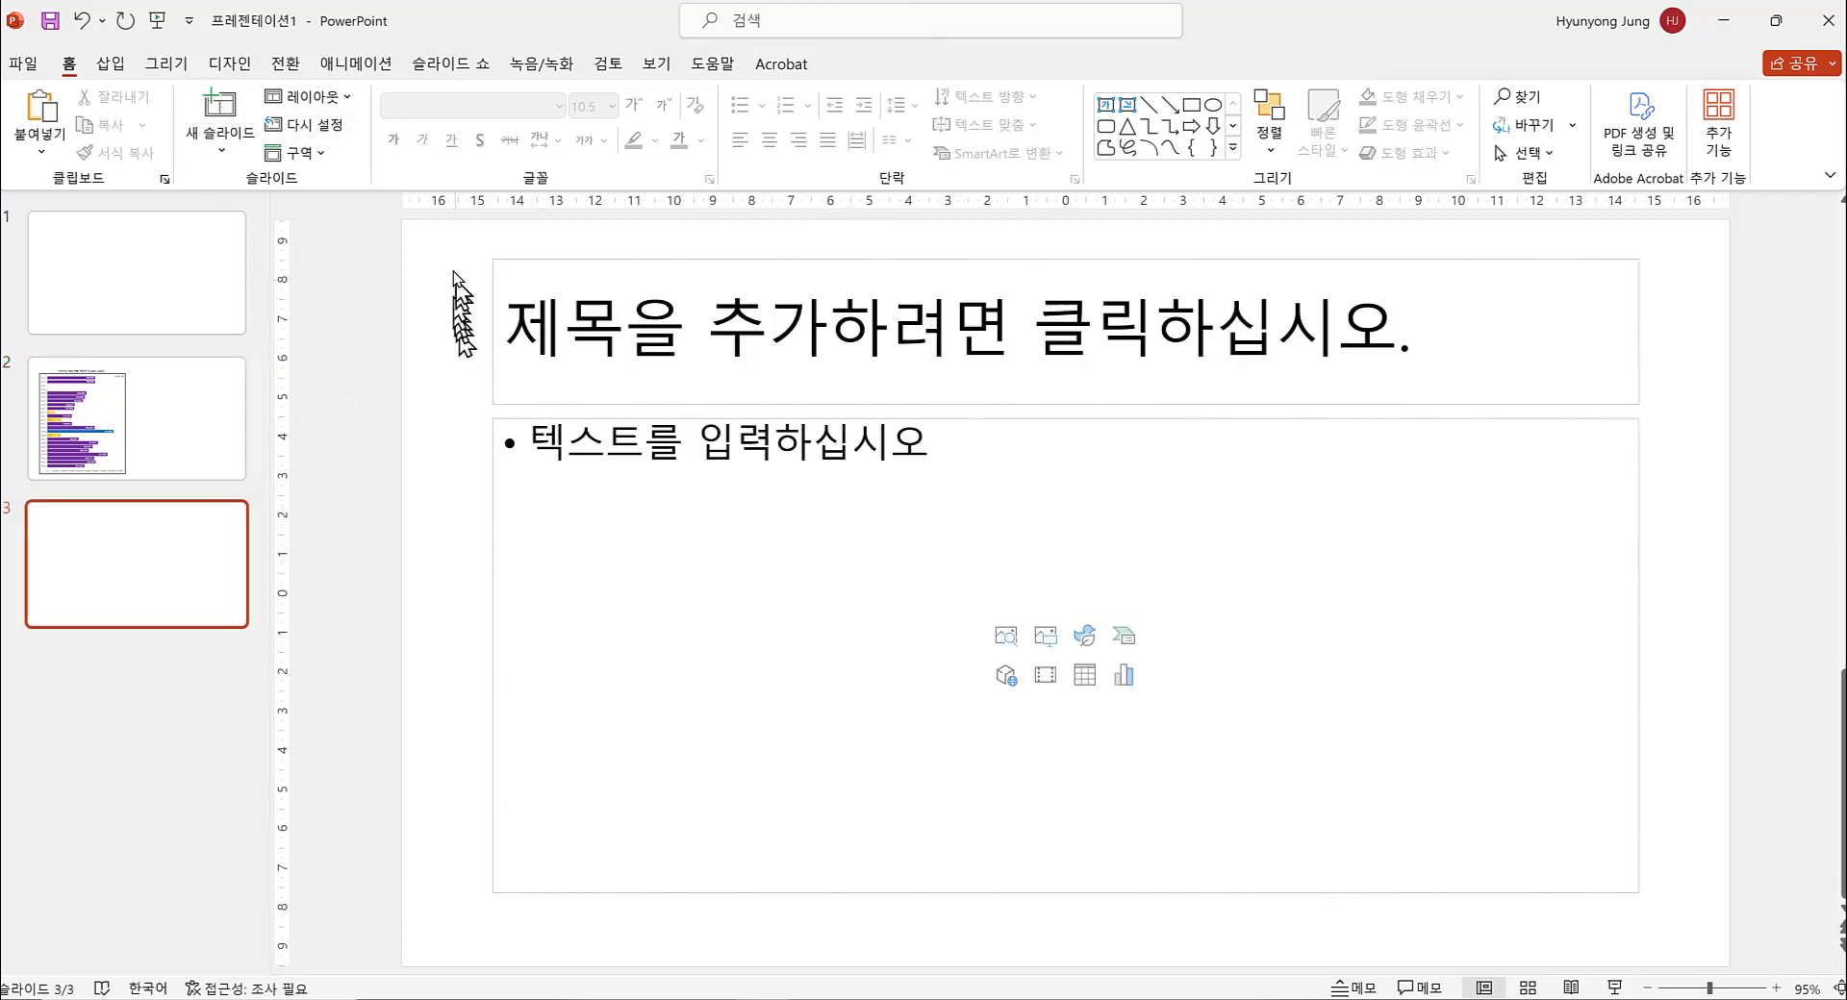
{"action": "left_click_drag", "start_coordinate": [443, 240], "coordinate": [1688, 950]}
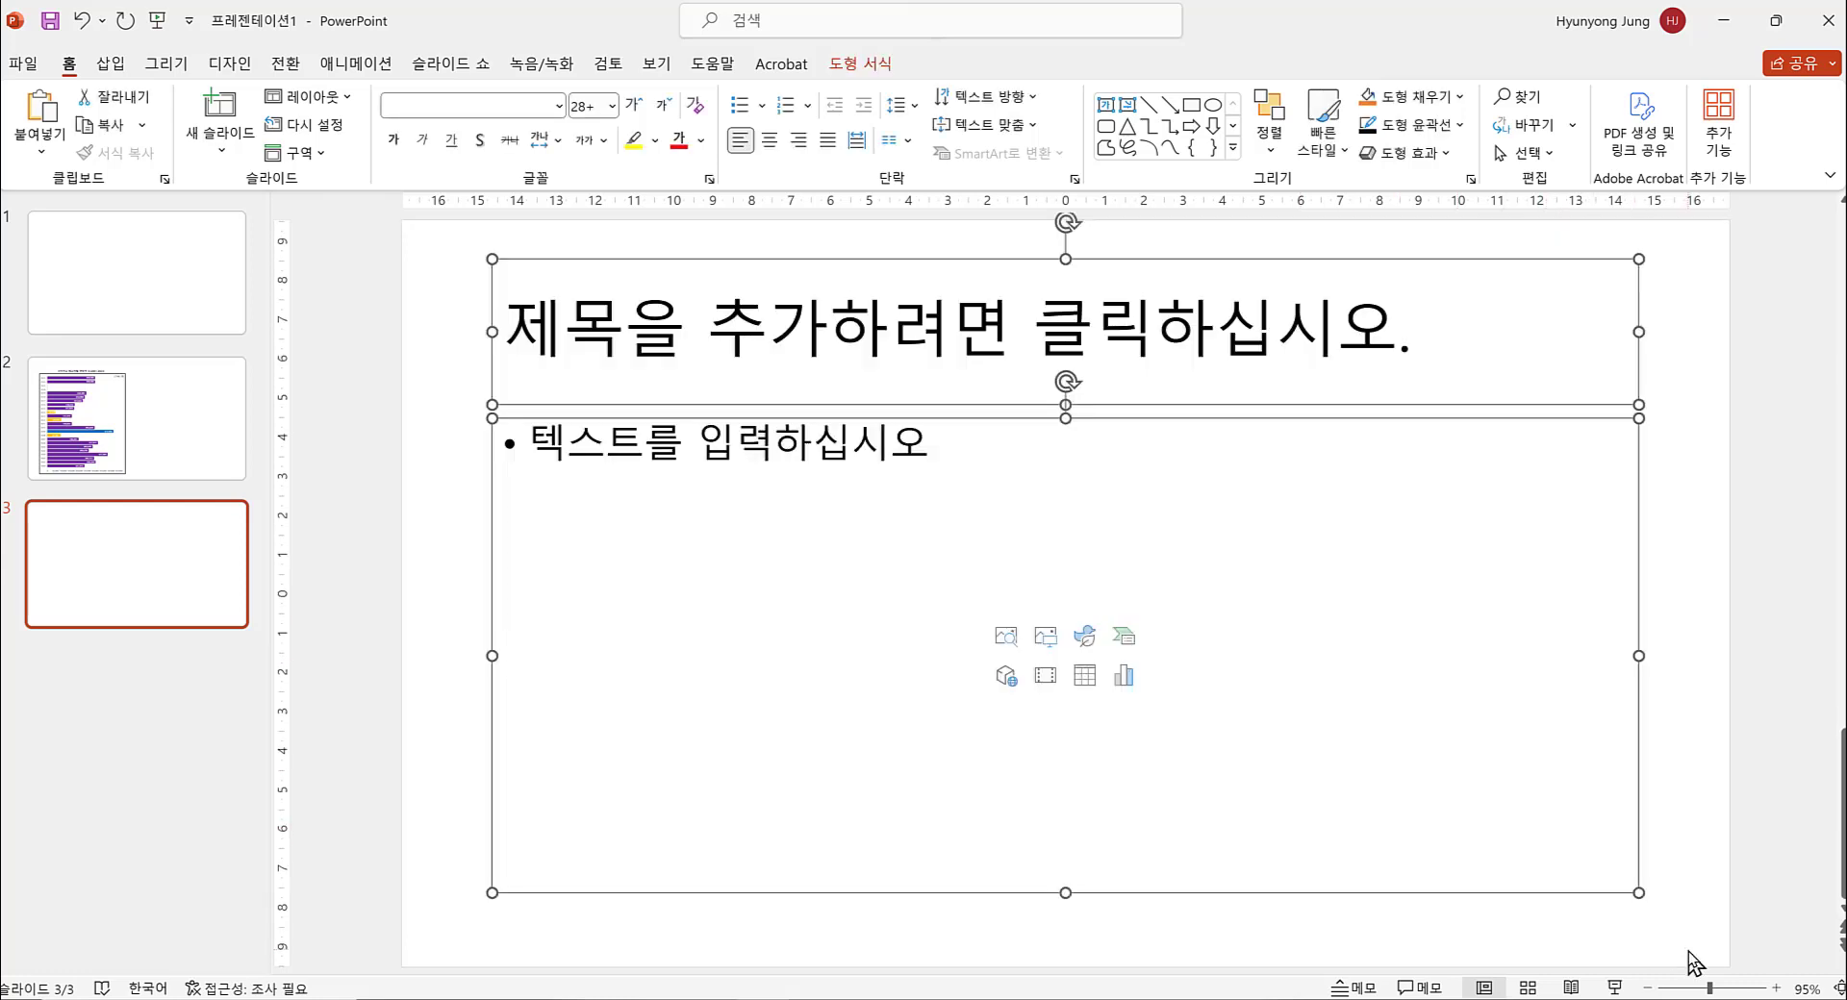
{"action": "key", "text": "Delete"}
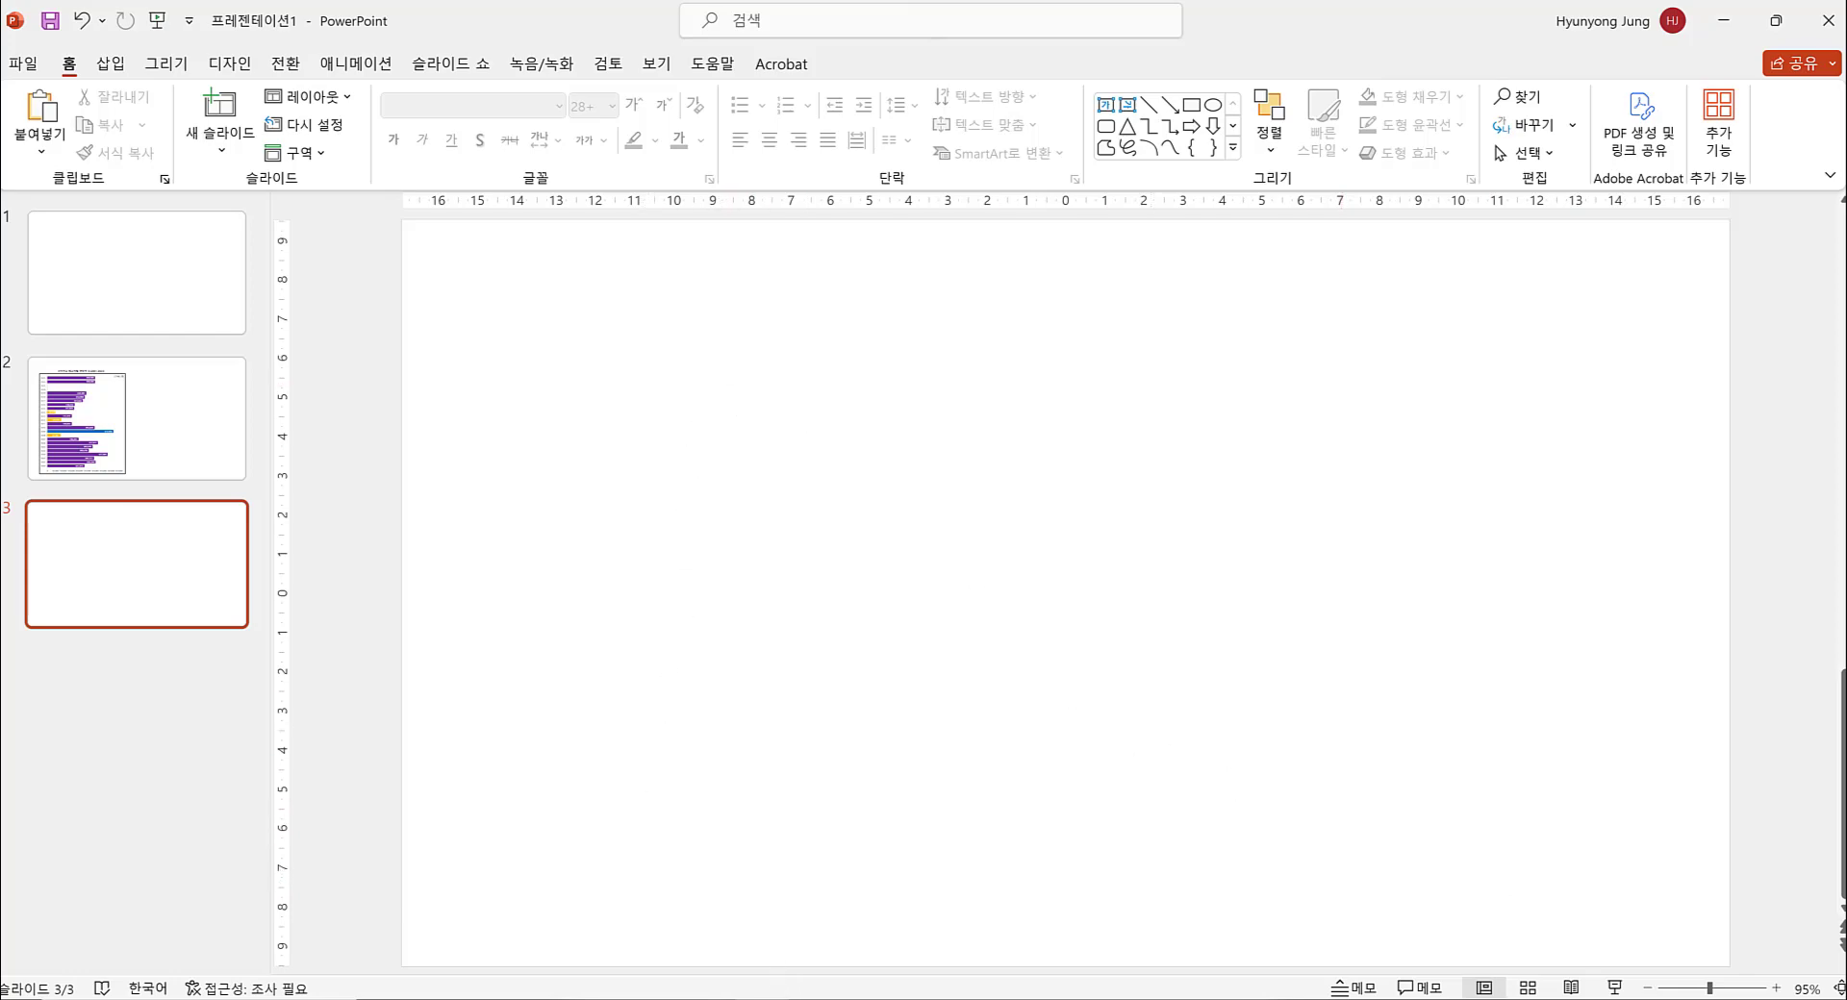
Step: Switch to the Excel workbook '사이언스페스티벌 데이터' and deselect the chart
{"action": "key", "text": "alt+Tab"}
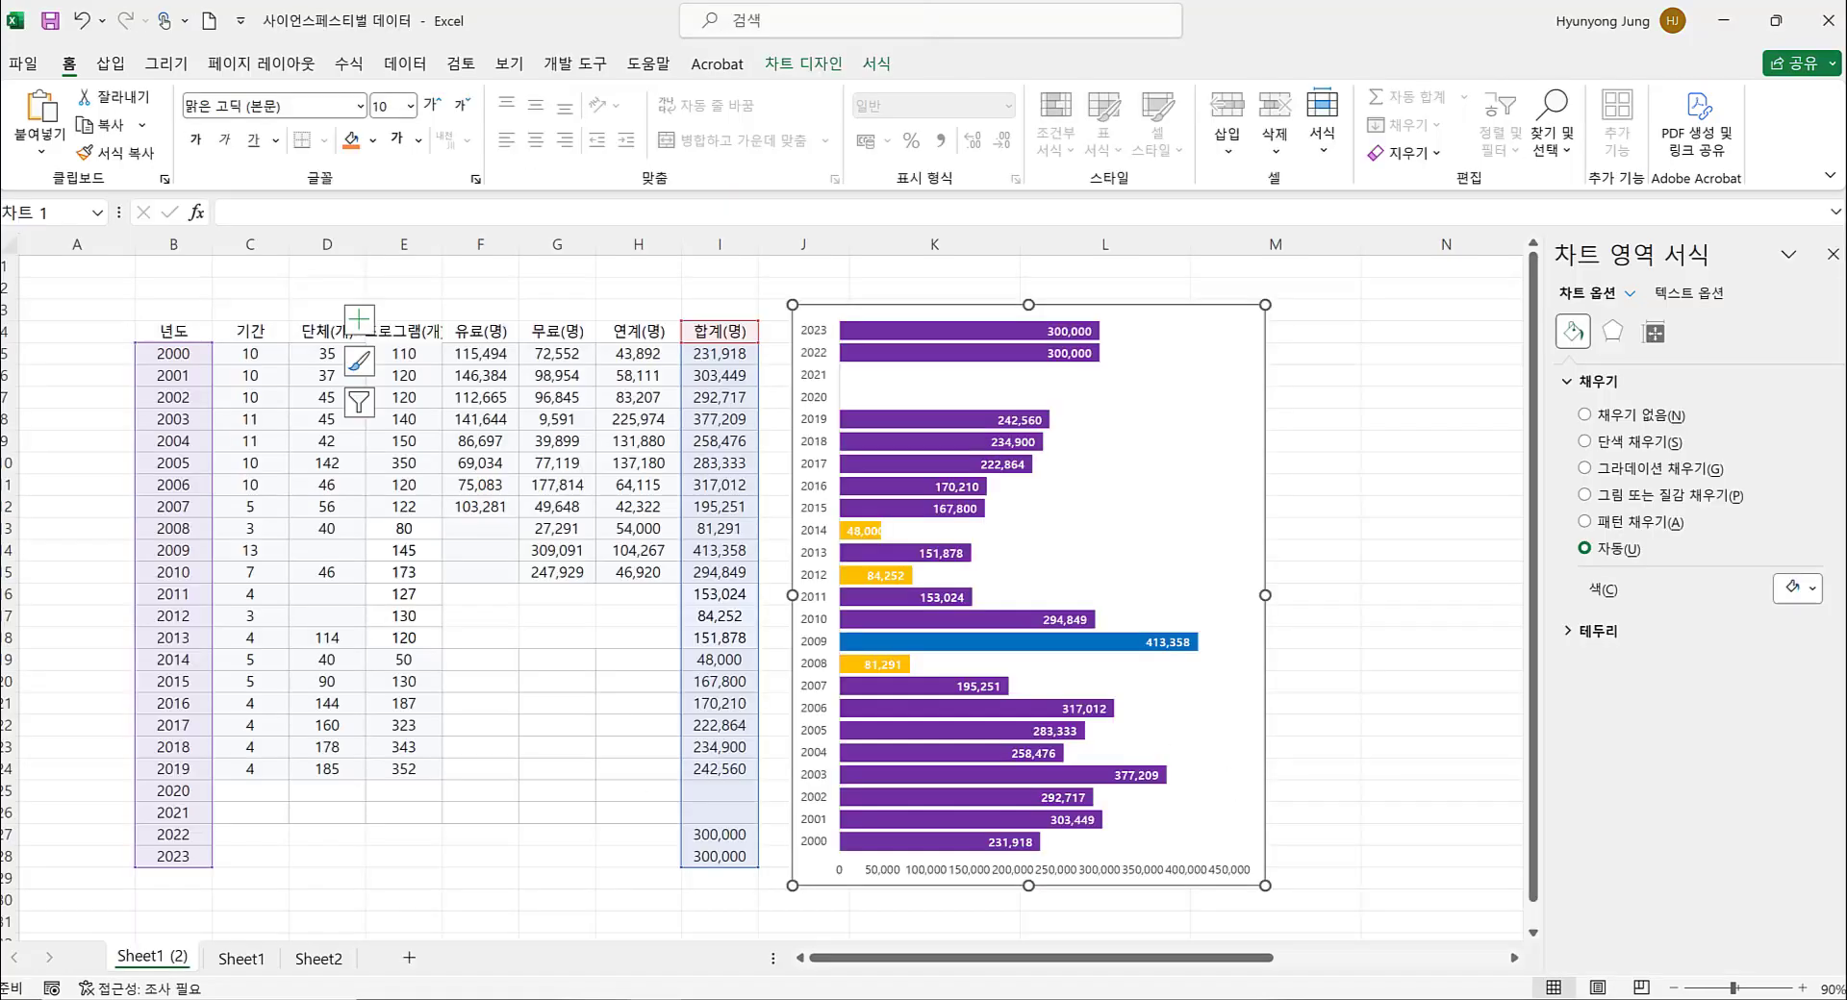
{"action": "left_click", "coordinate": [1383, 536]}
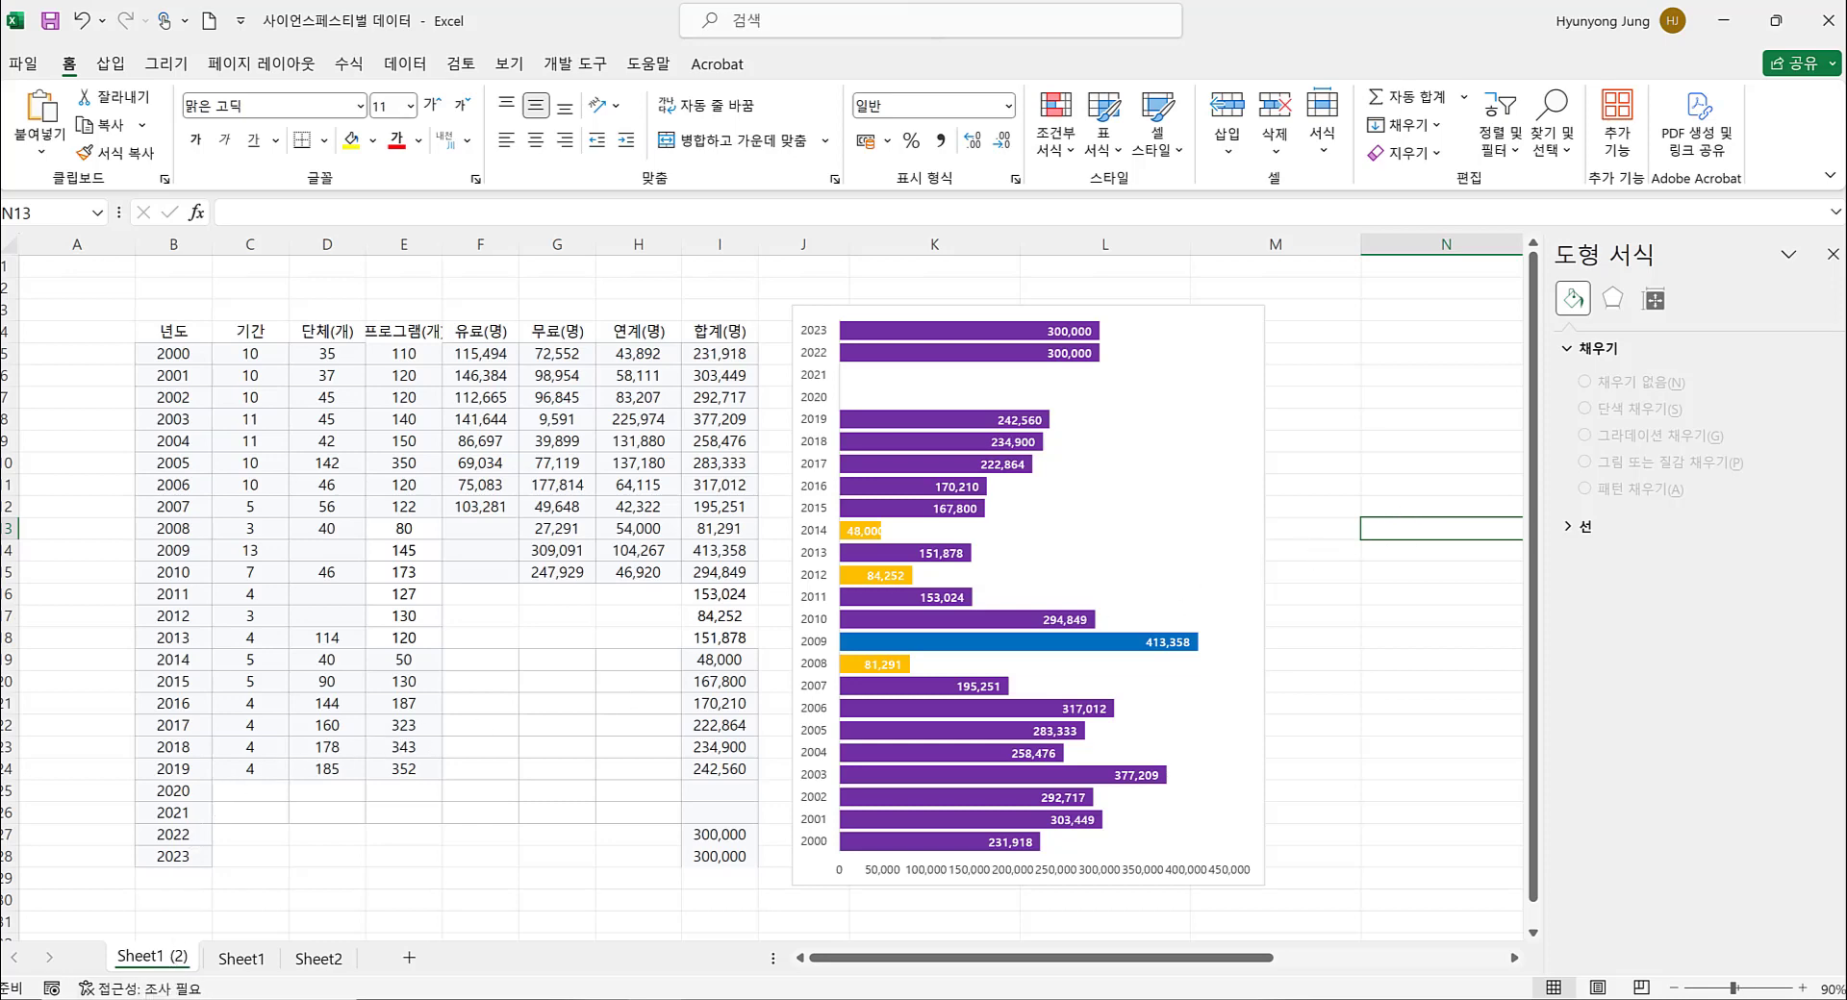
{"action": "left_click", "coordinate": [15, 999]}
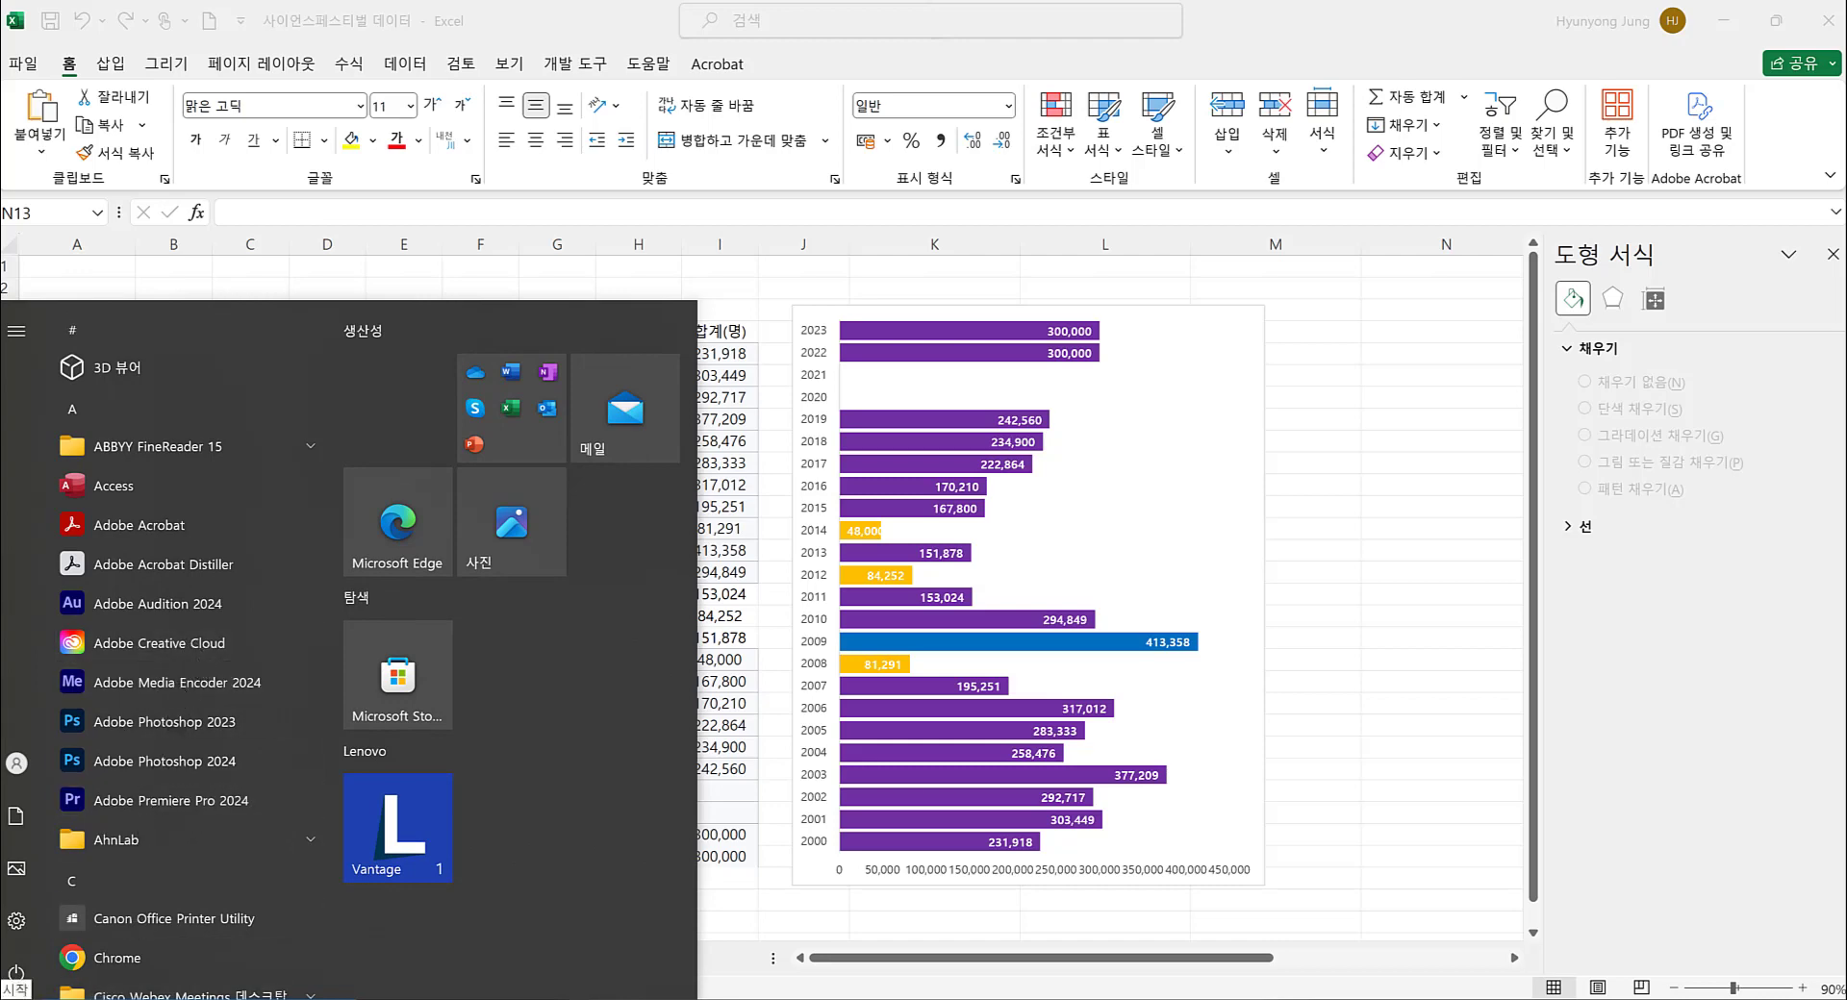
{"action": "key", "text": "Escape"}
{"action": "scroll", "coordinate": [186, 731], "scroll_direction": "down", "scroll_amount": 4}
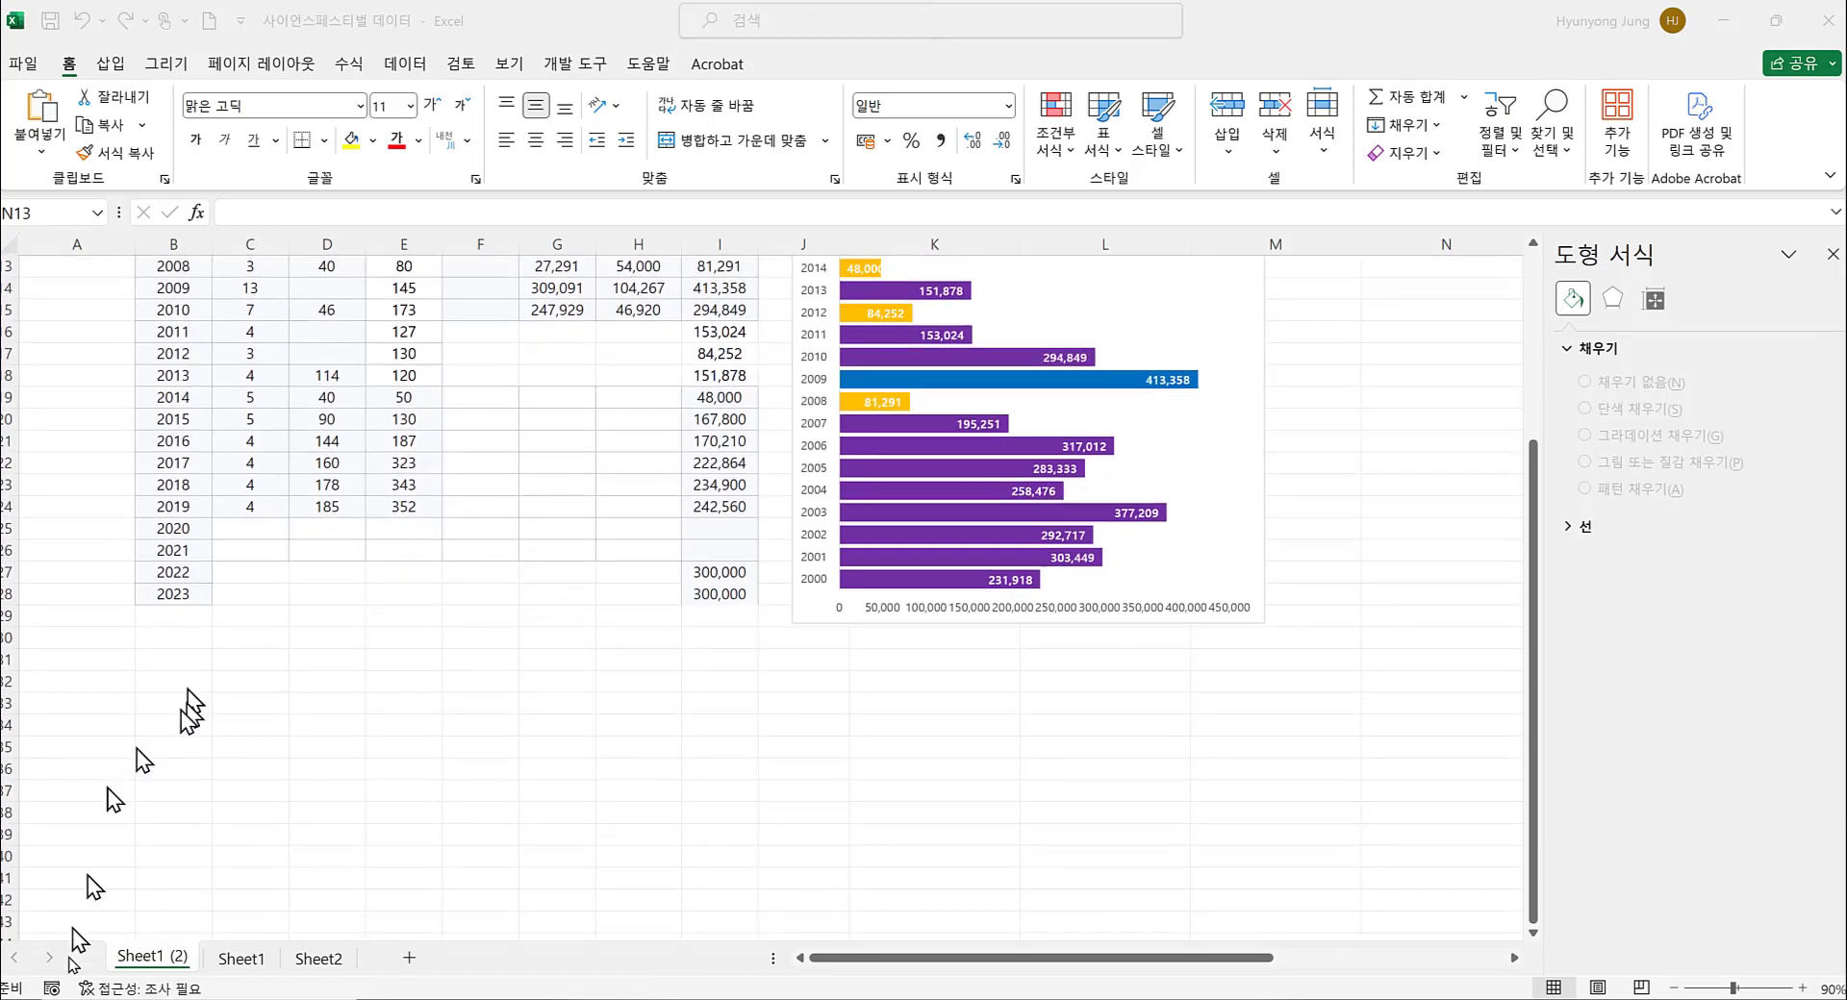
Step: Find the Windows accessories (Windows 보조프로그램) among the installed programs and launch the 캡처 도구 (Snipping Tool)
{"action": "left_click", "coordinate": [16, 997]}
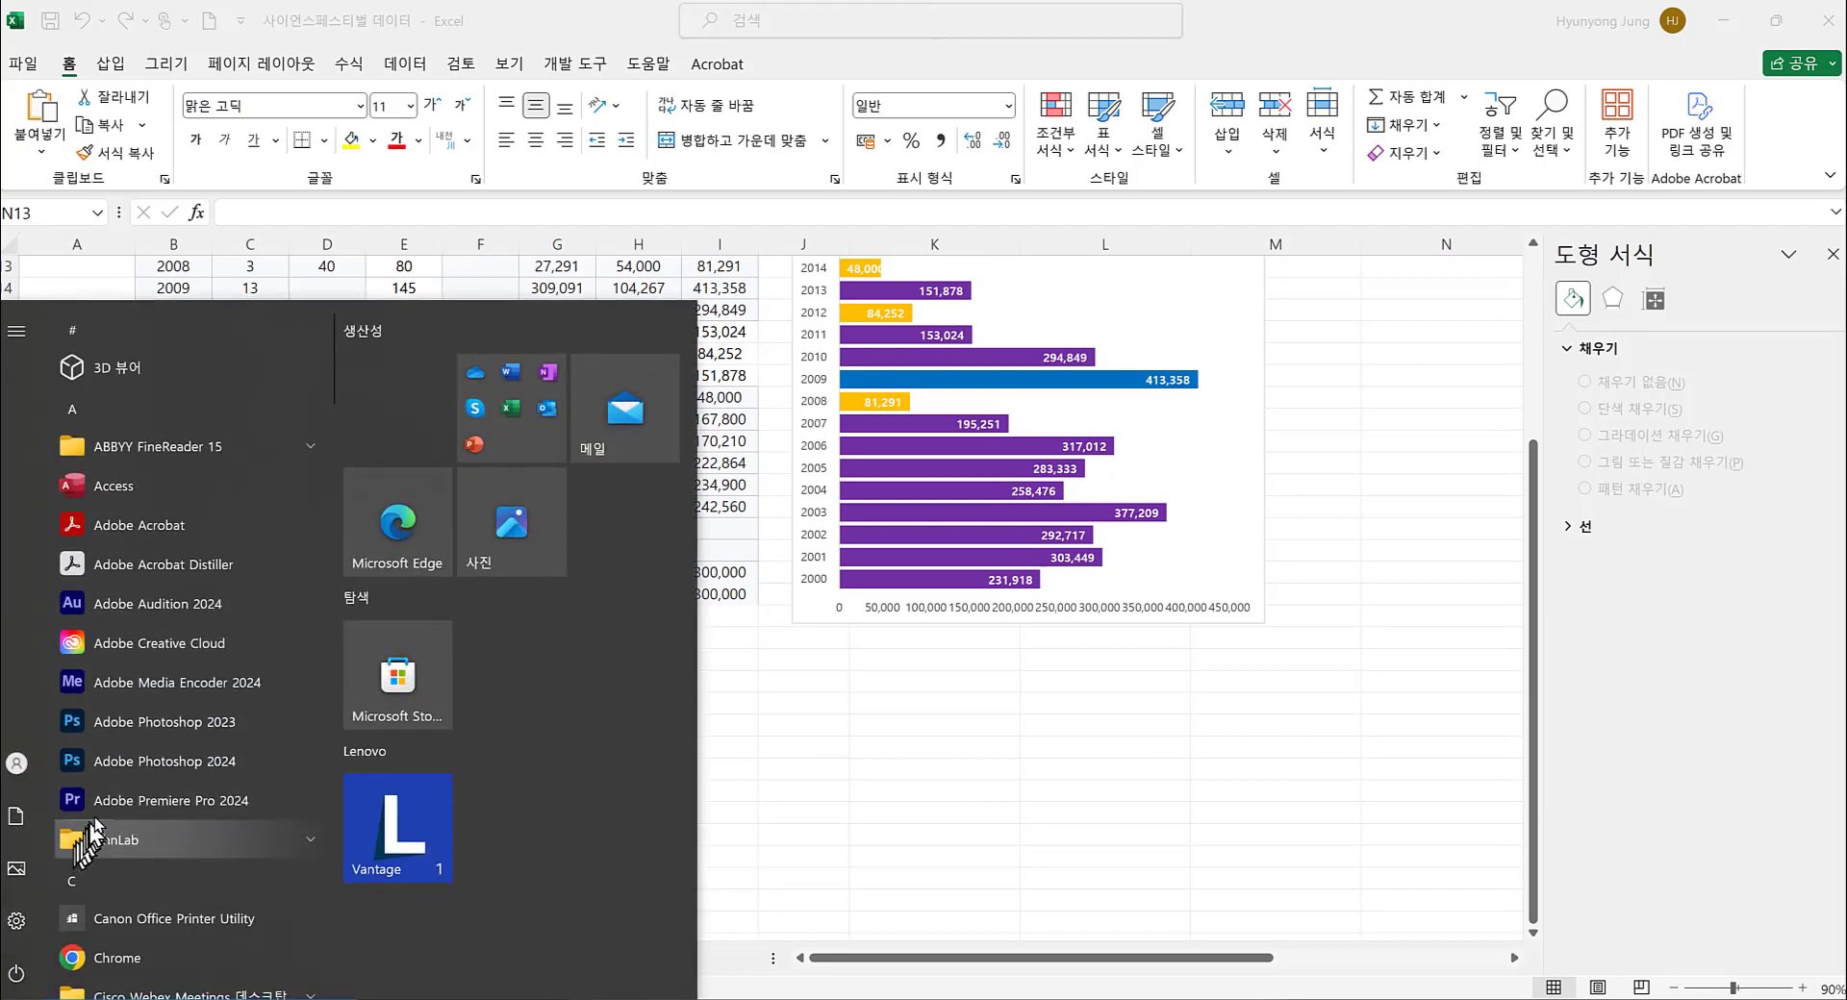
{"action": "scroll", "coordinate": [908, 644], "scroll_direction": "up", "scroll_amount": 4}
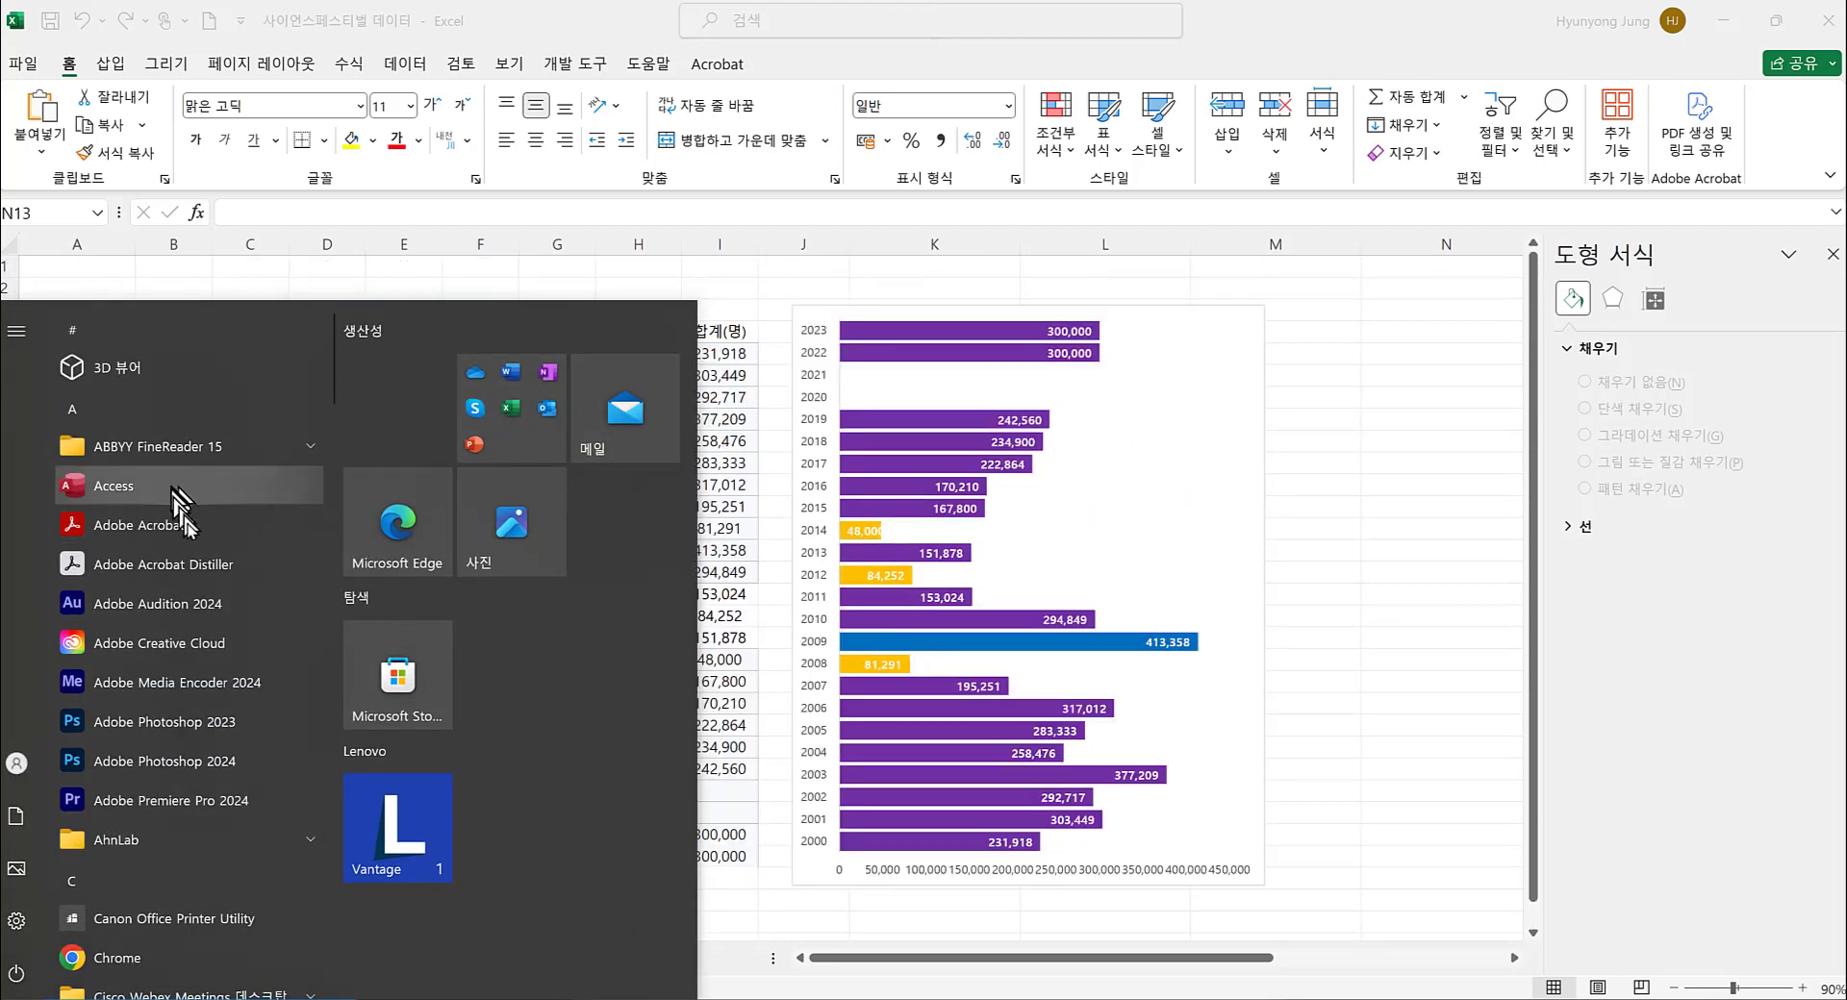
{"action": "scroll", "coordinate": [207, 606], "scroll_direction": "down", "scroll_amount": 5}
{"action": "scroll", "coordinate": [205, 600], "scroll_direction": "up", "scroll_amount": 5}
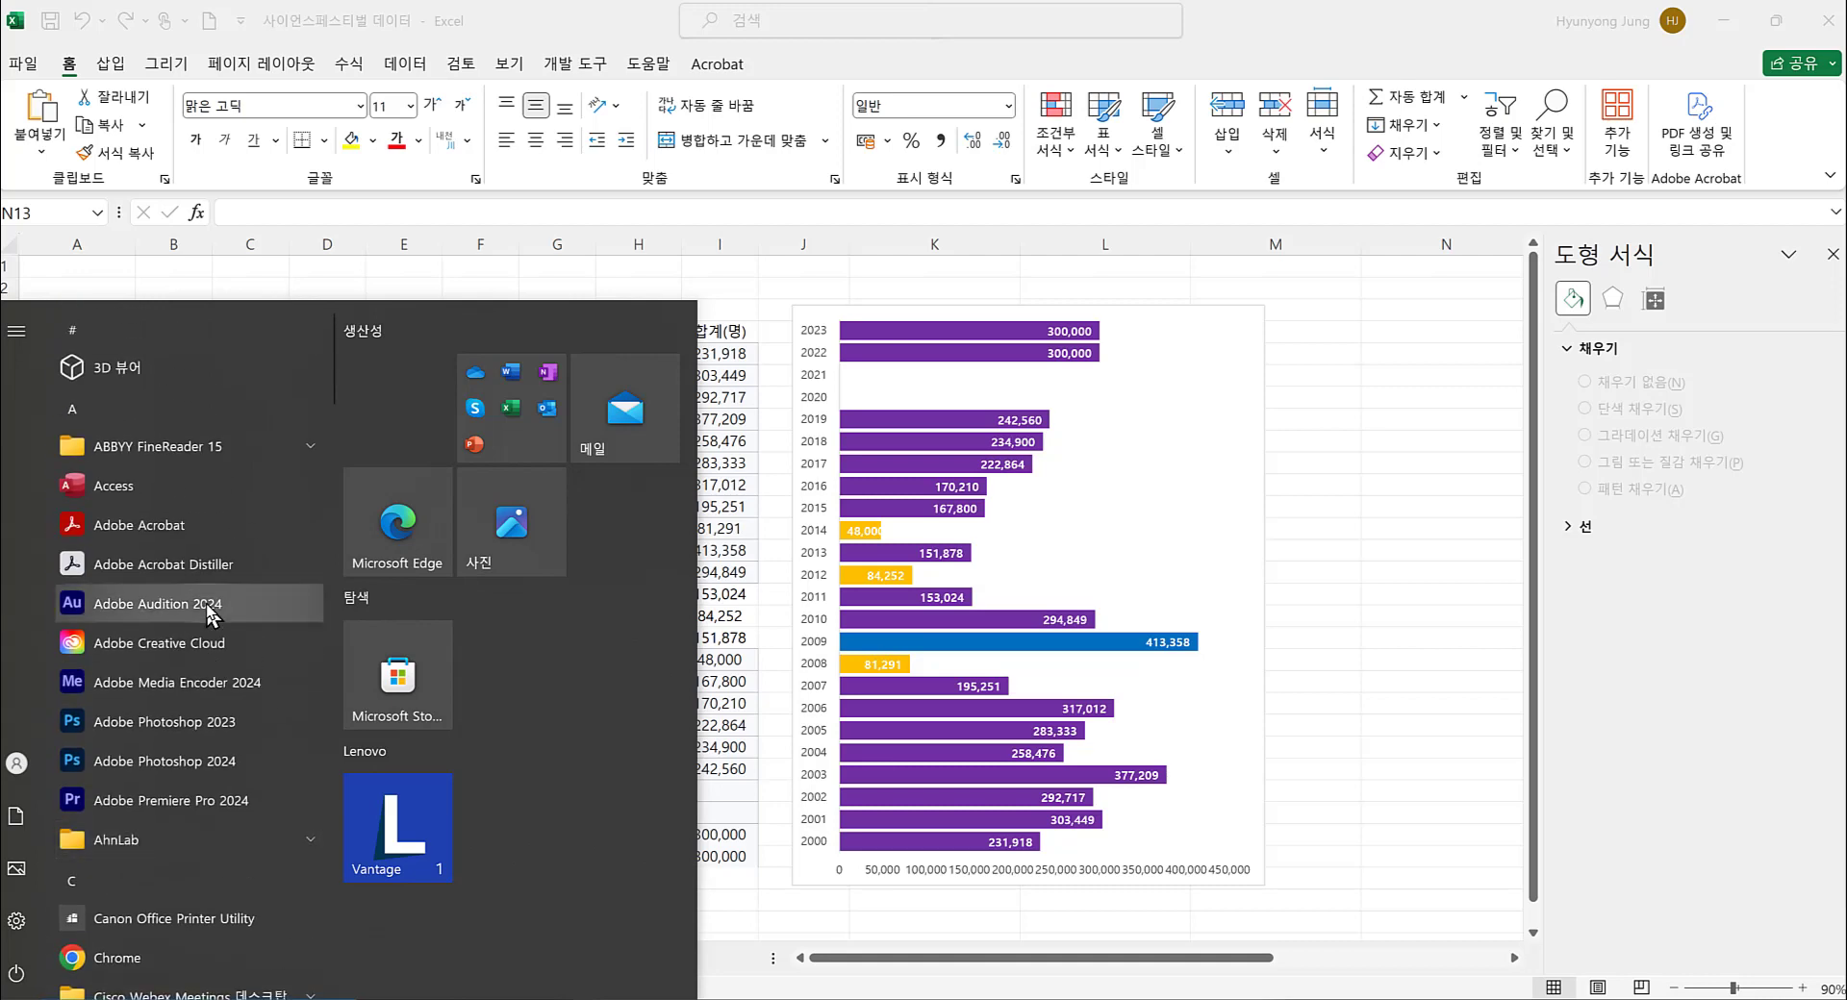
{"action": "scroll", "coordinate": [206, 606], "scroll_direction": "down", "scroll_amount": 7}
{"action": "scroll", "coordinate": [212, 616], "scroll_direction": "down", "scroll_amount": 5}
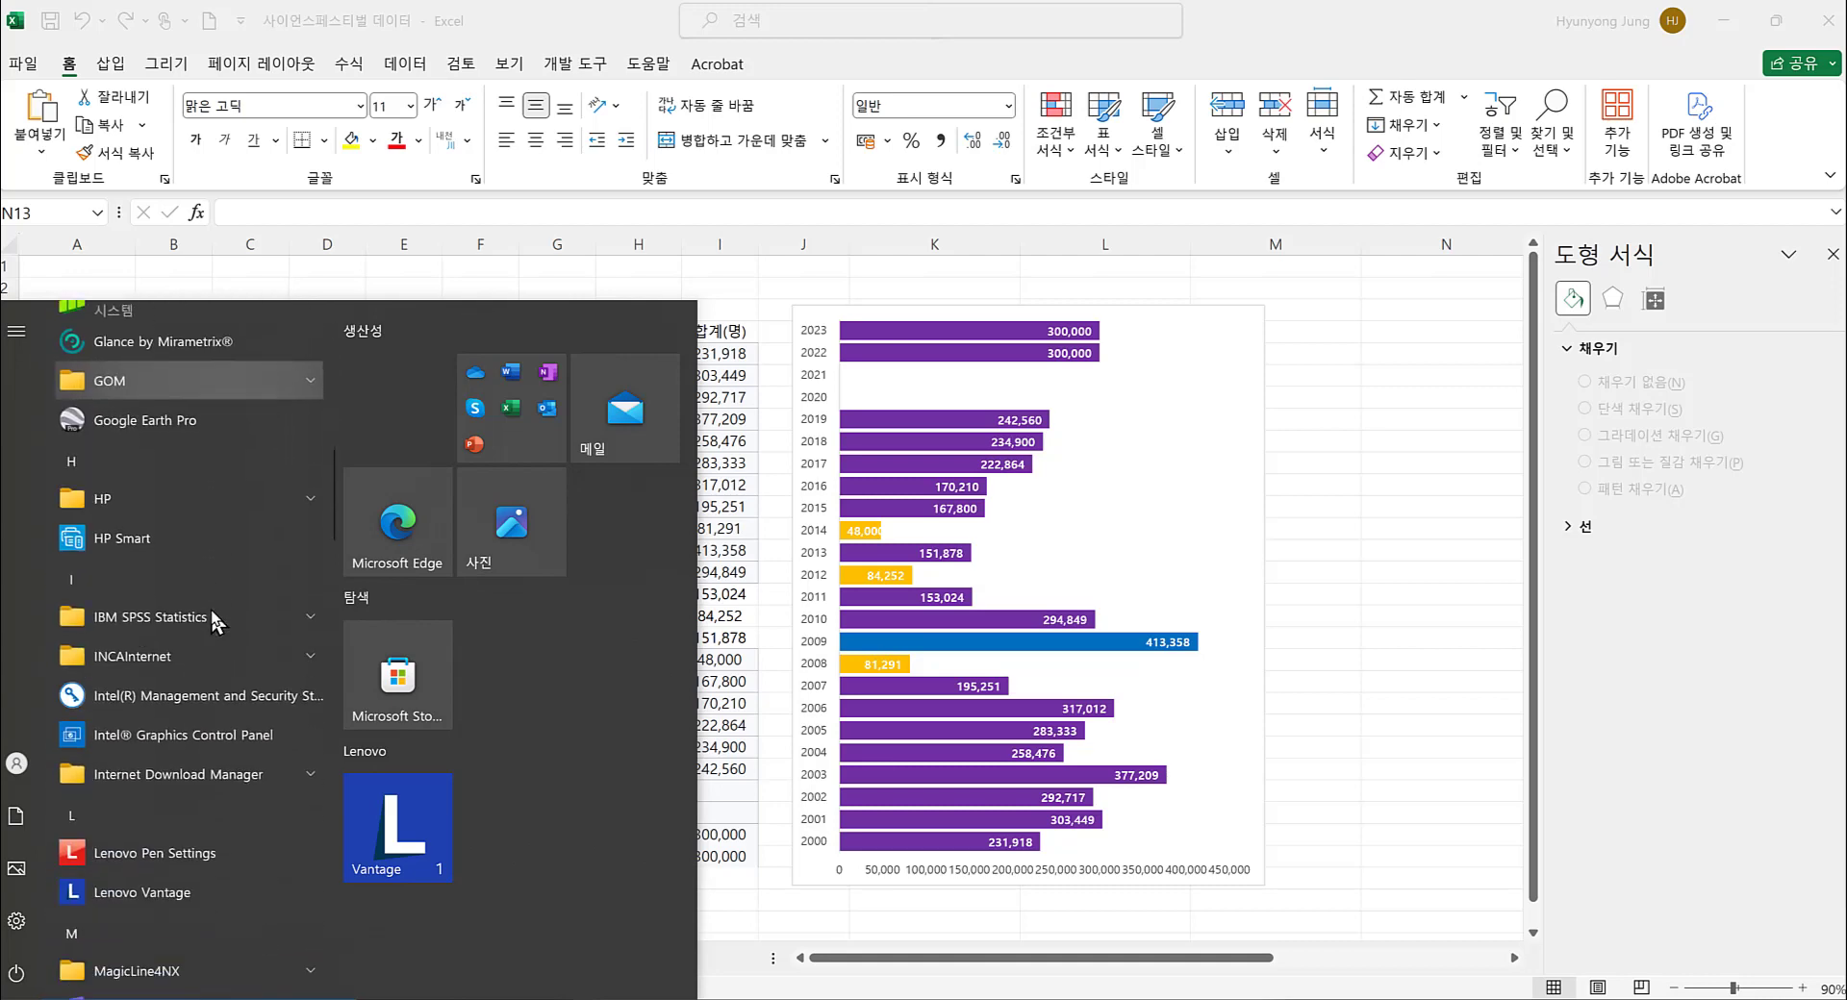
{"action": "scroll", "coordinate": [212, 616], "scroll_direction": "down", "scroll_amount": 7}
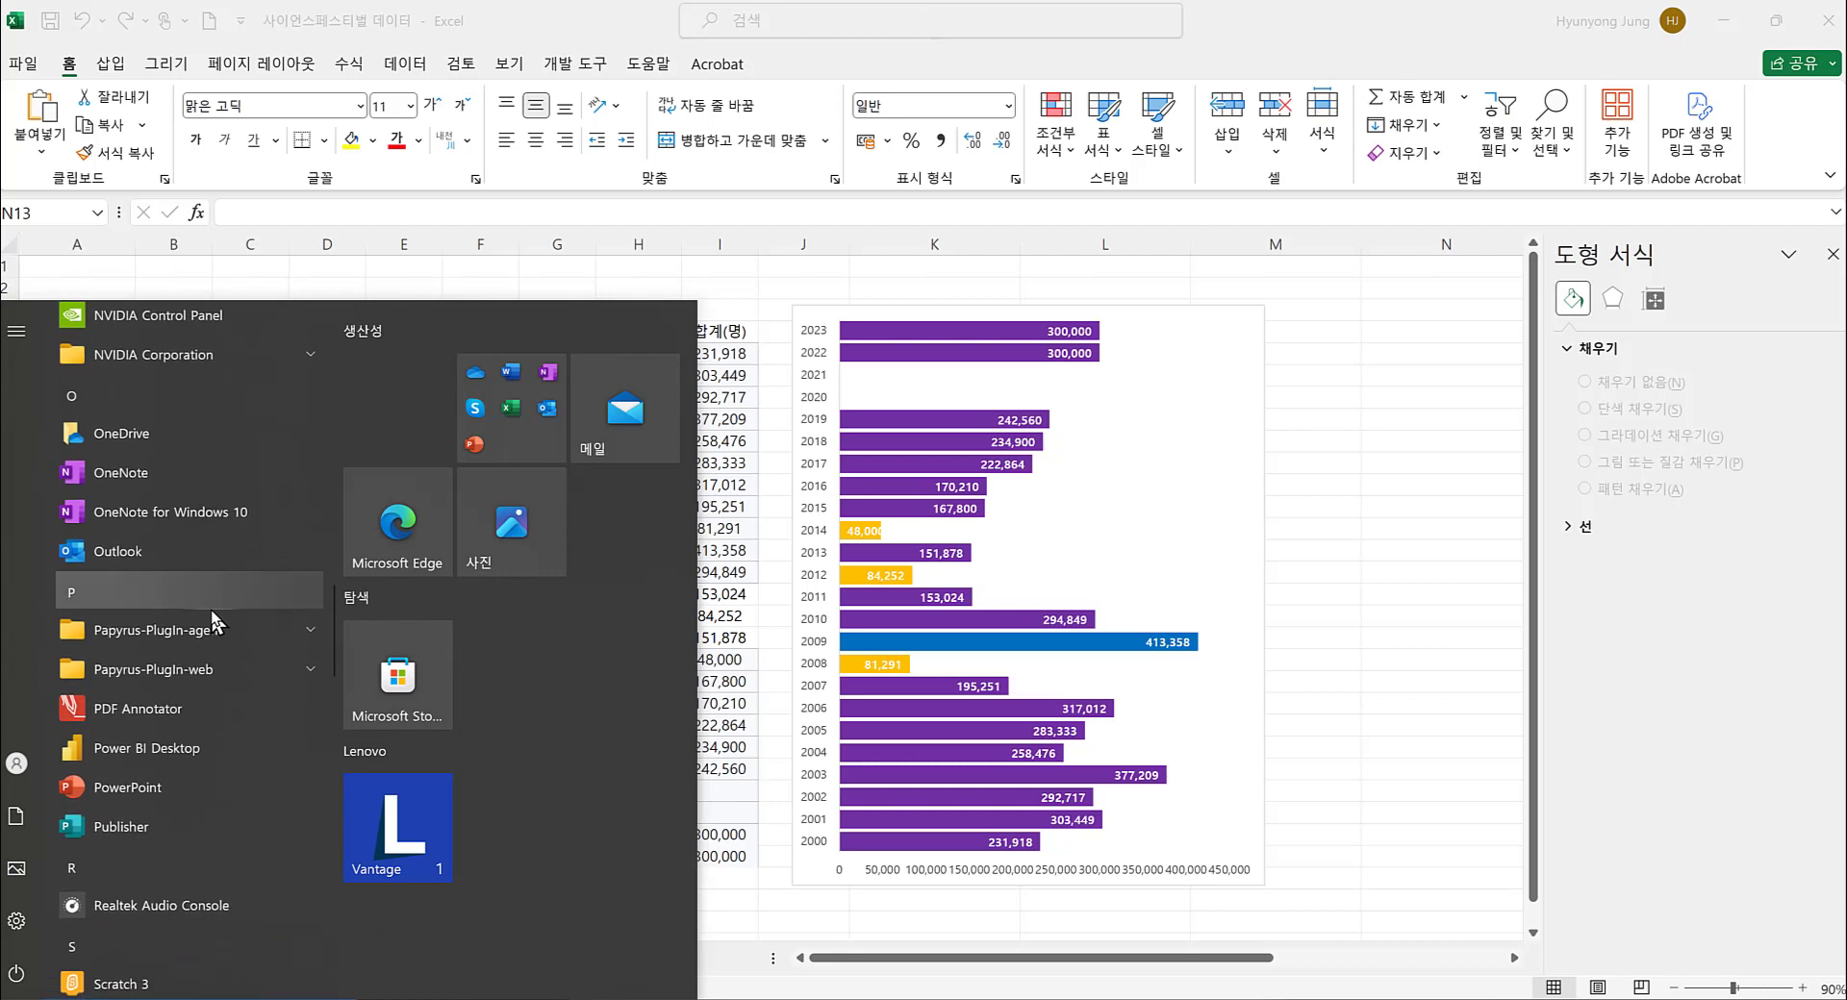
{"action": "scroll", "coordinate": [212, 616], "scroll_direction": "down", "scroll_amount": 3}
{"action": "scroll", "coordinate": [210, 608], "scroll_direction": "down", "scroll_amount": 4}
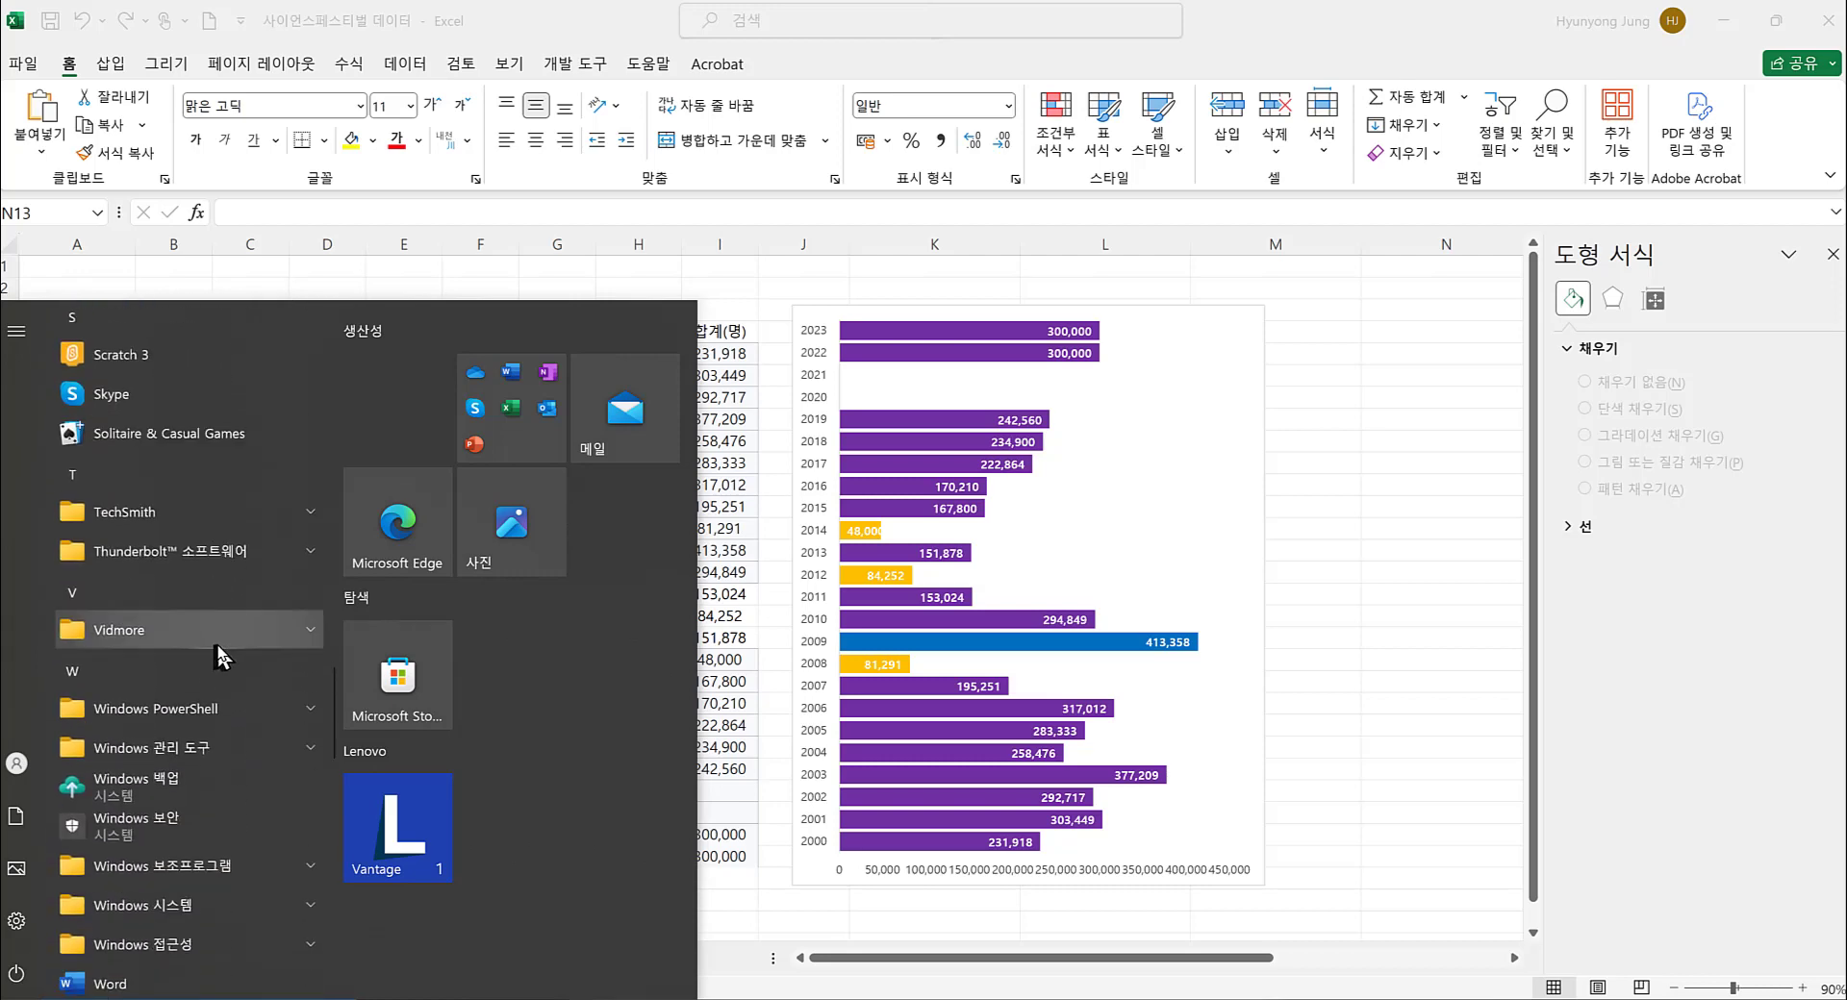
{"action": "left_click", "coordinate": [199, 865]}
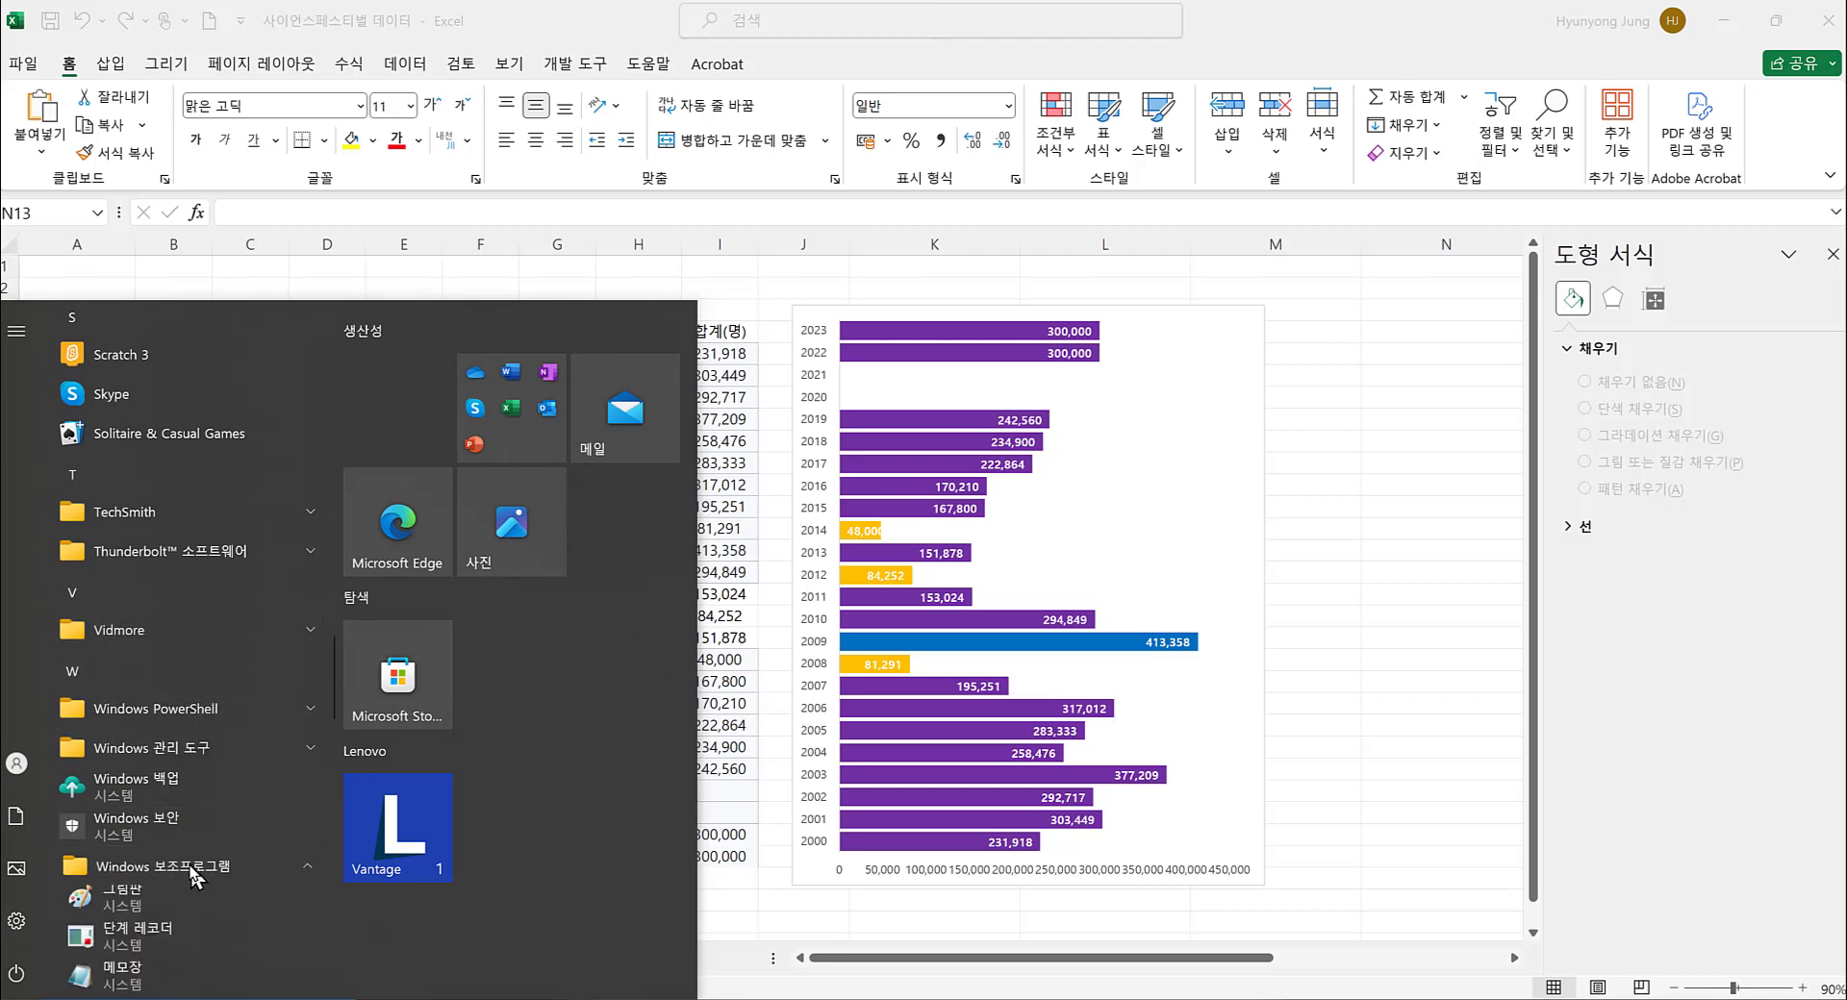
{"action": "scroll", "coordinate": [199, 865], "scroll_direction": "down", "scroll_amount": 5}
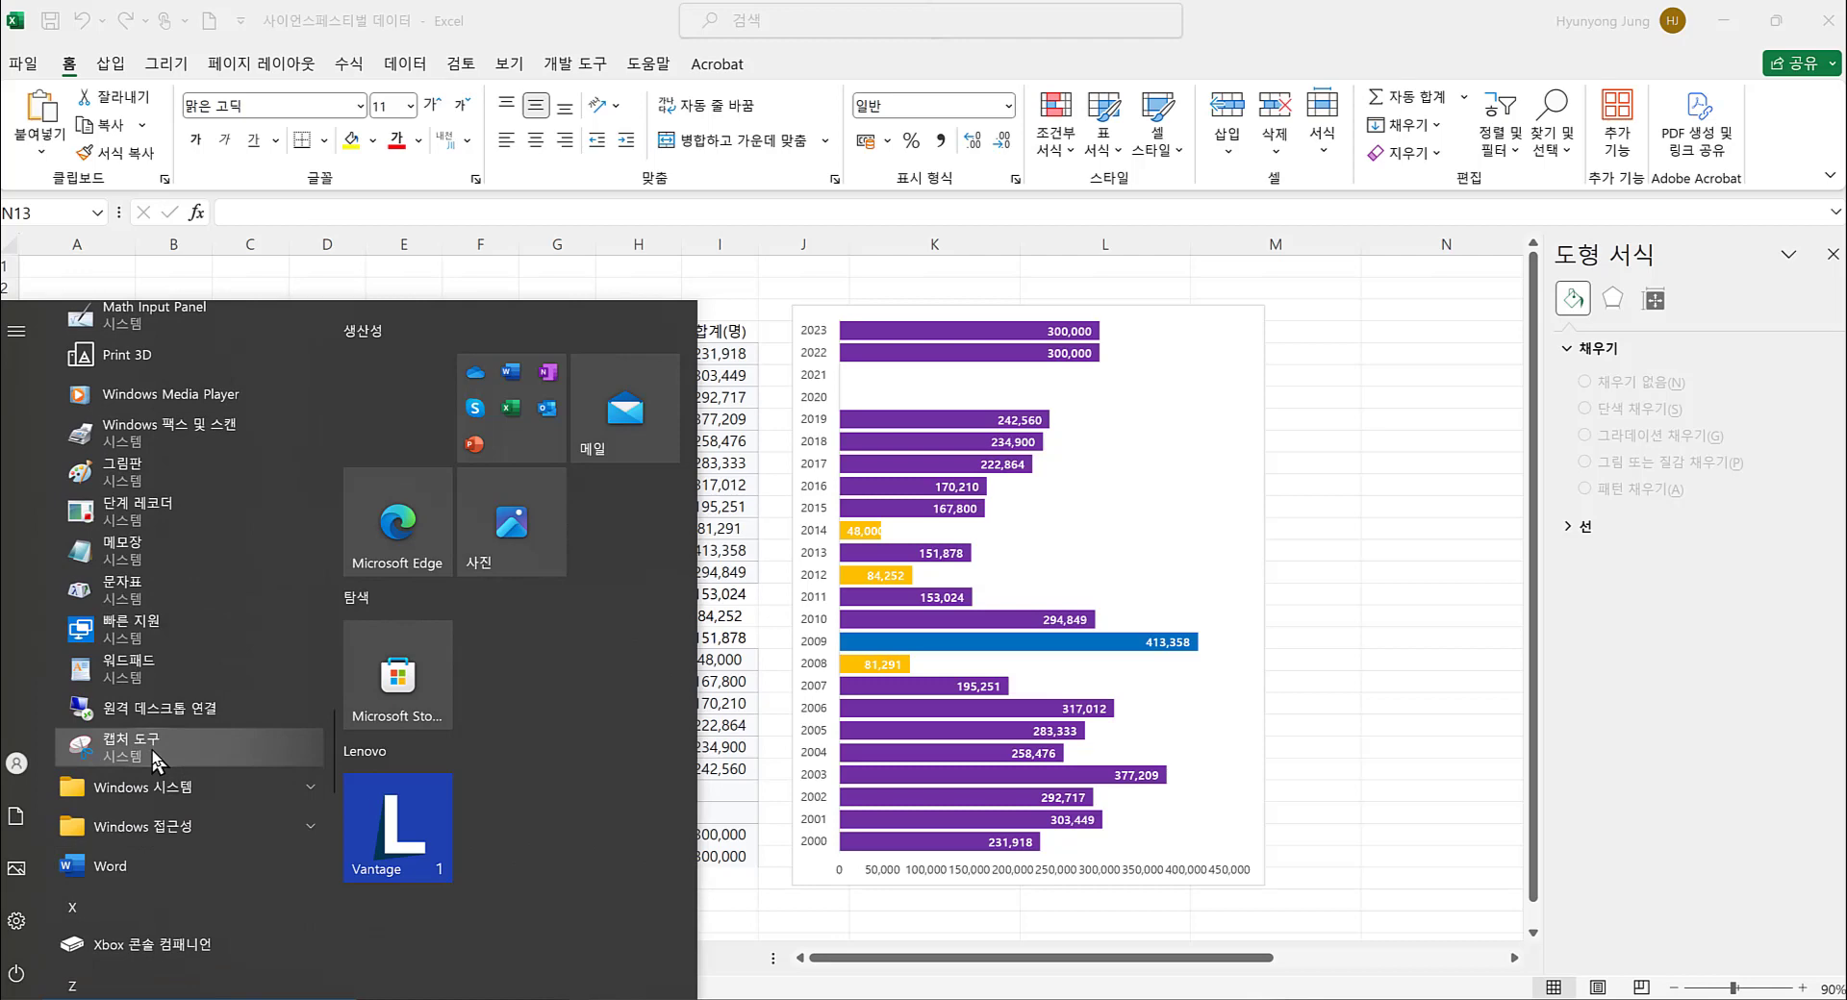
{"action": "left_click", "coordinate": [144, 747]}
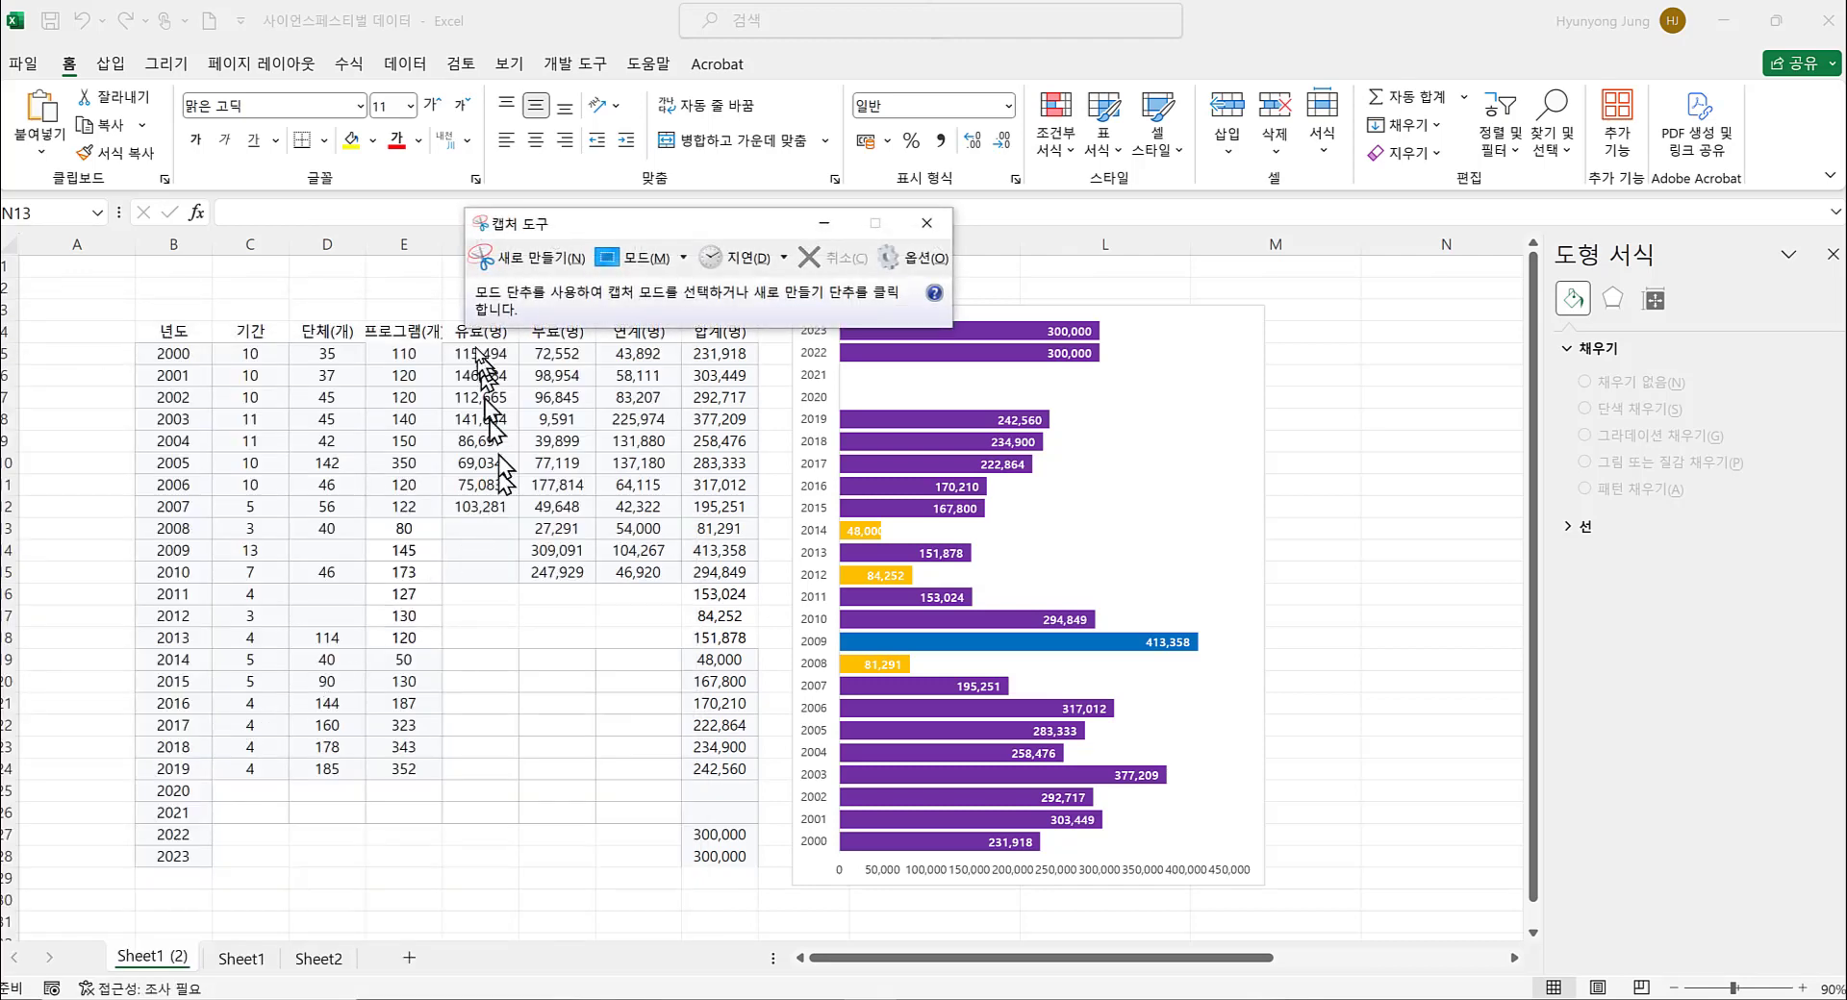
Step: Start a new snip, move the tool window clear of the chart, and capture the whole bar chart area
{"action": "left_click_drag", "start_coordinate": [564, 234], "coordinate": [501, 246]}
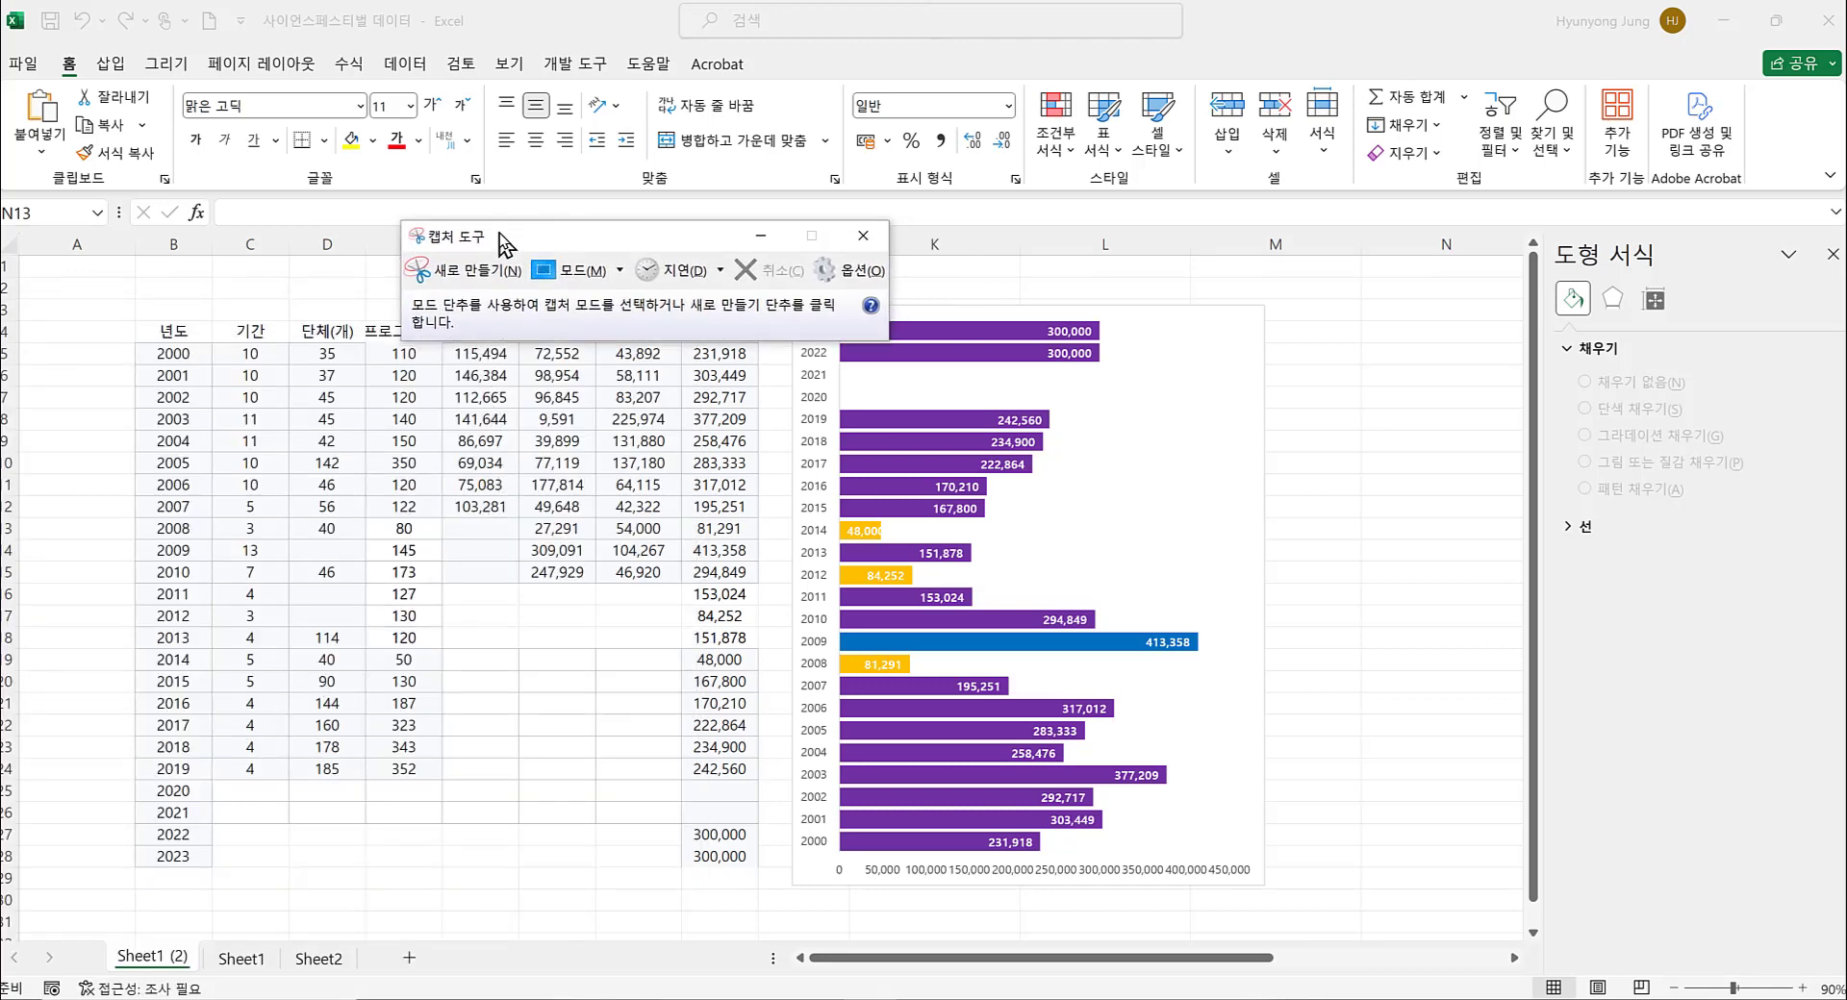
{"action": "left_click", "coordinate": [468, 274]}
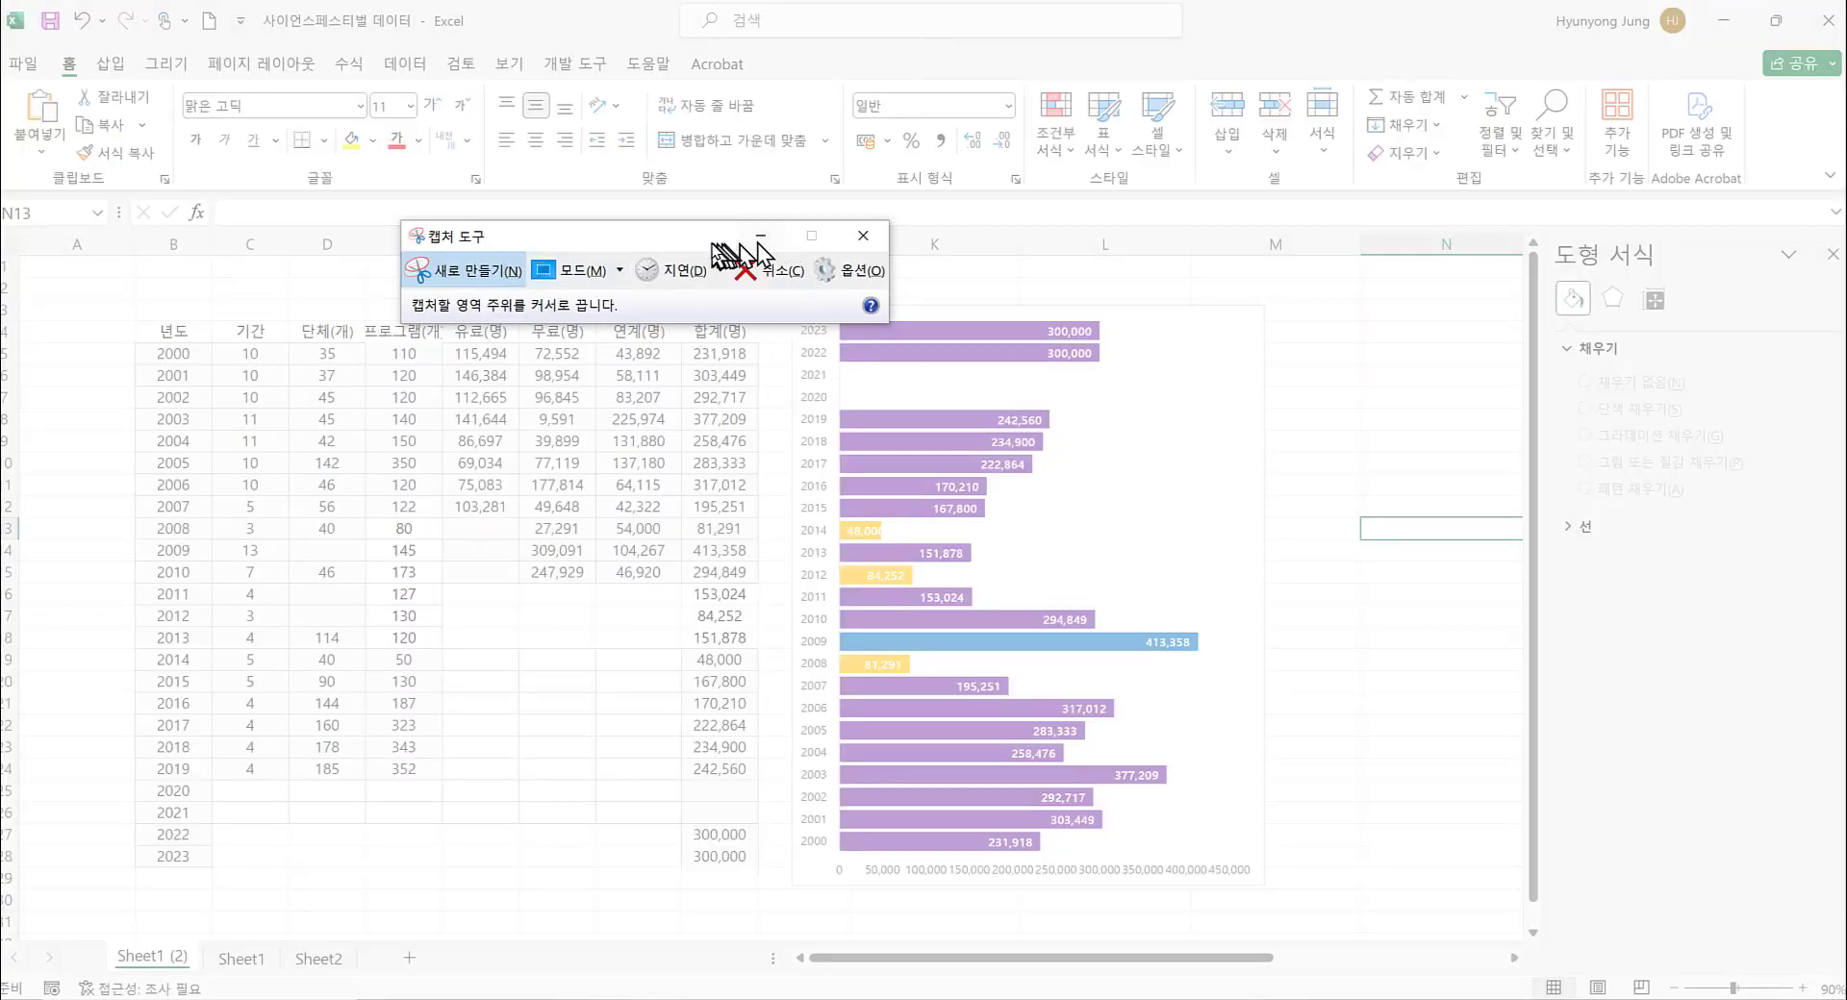
{"action": "left_click_drag", "start_coordinate": [707, 241], "coordinate": [491, 185]}
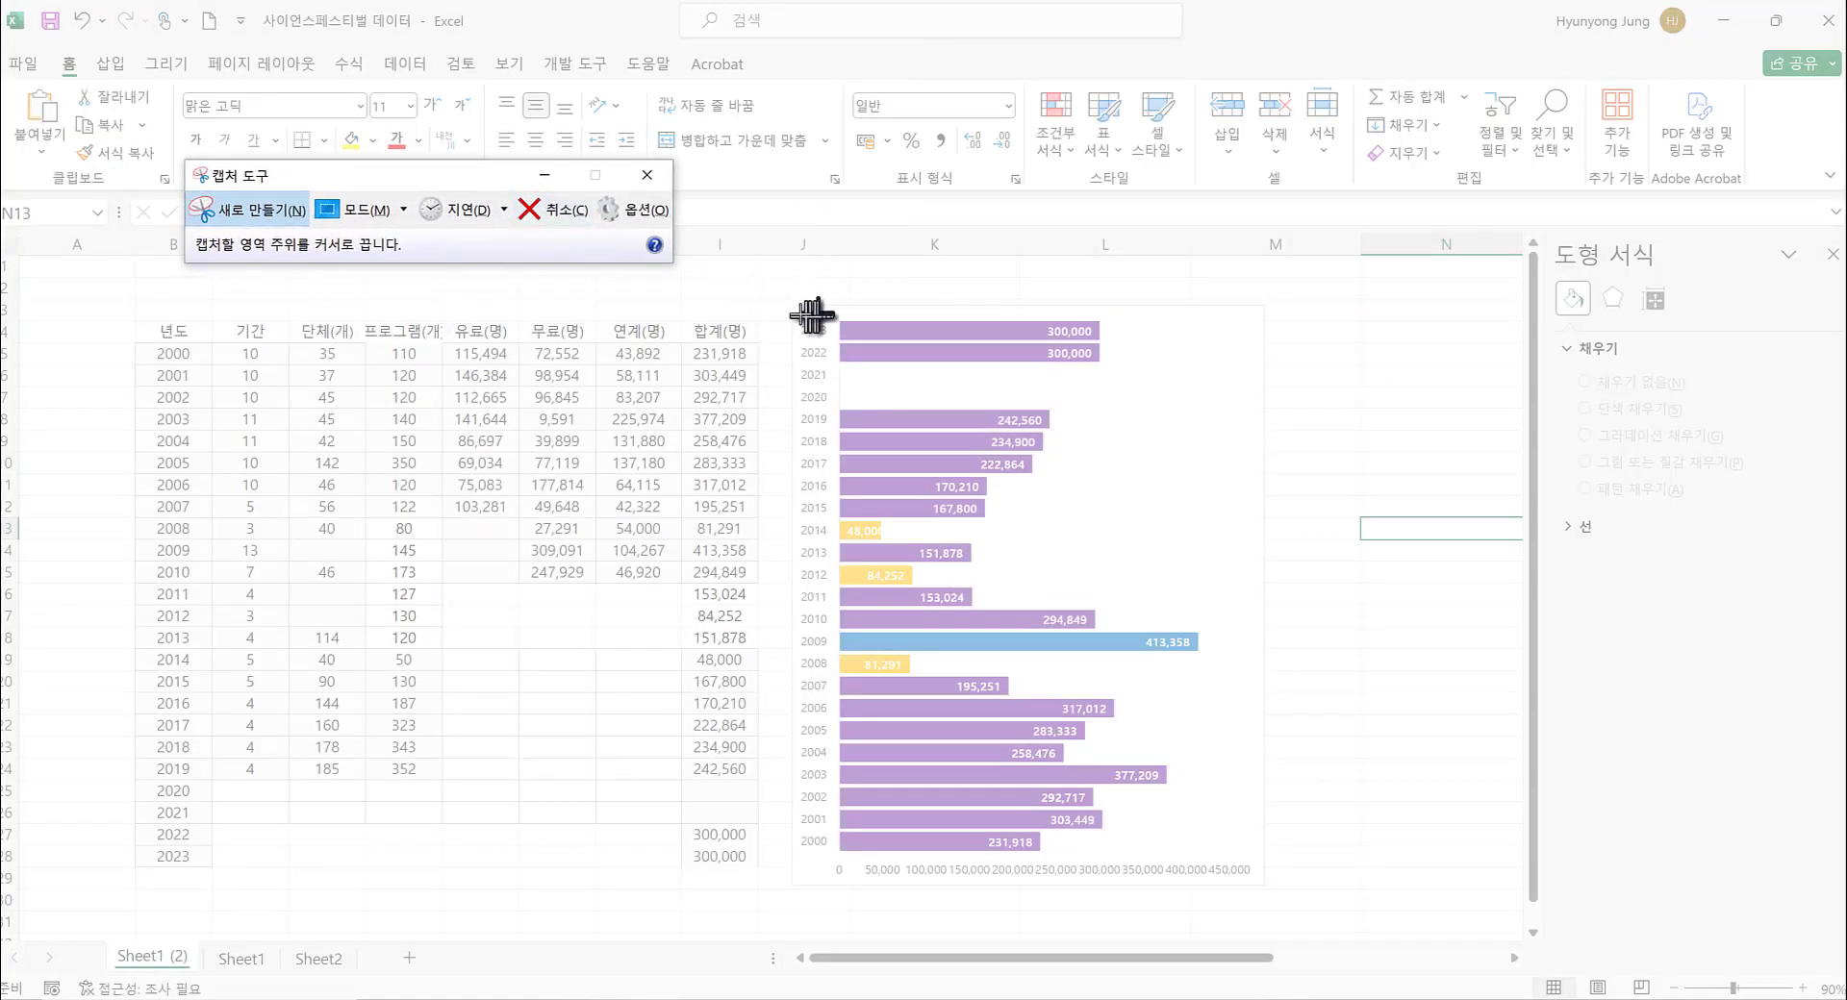
{"action": "left_click_drag", "start_coordinate": [793, 309], "coordinate": [1260, 886]}
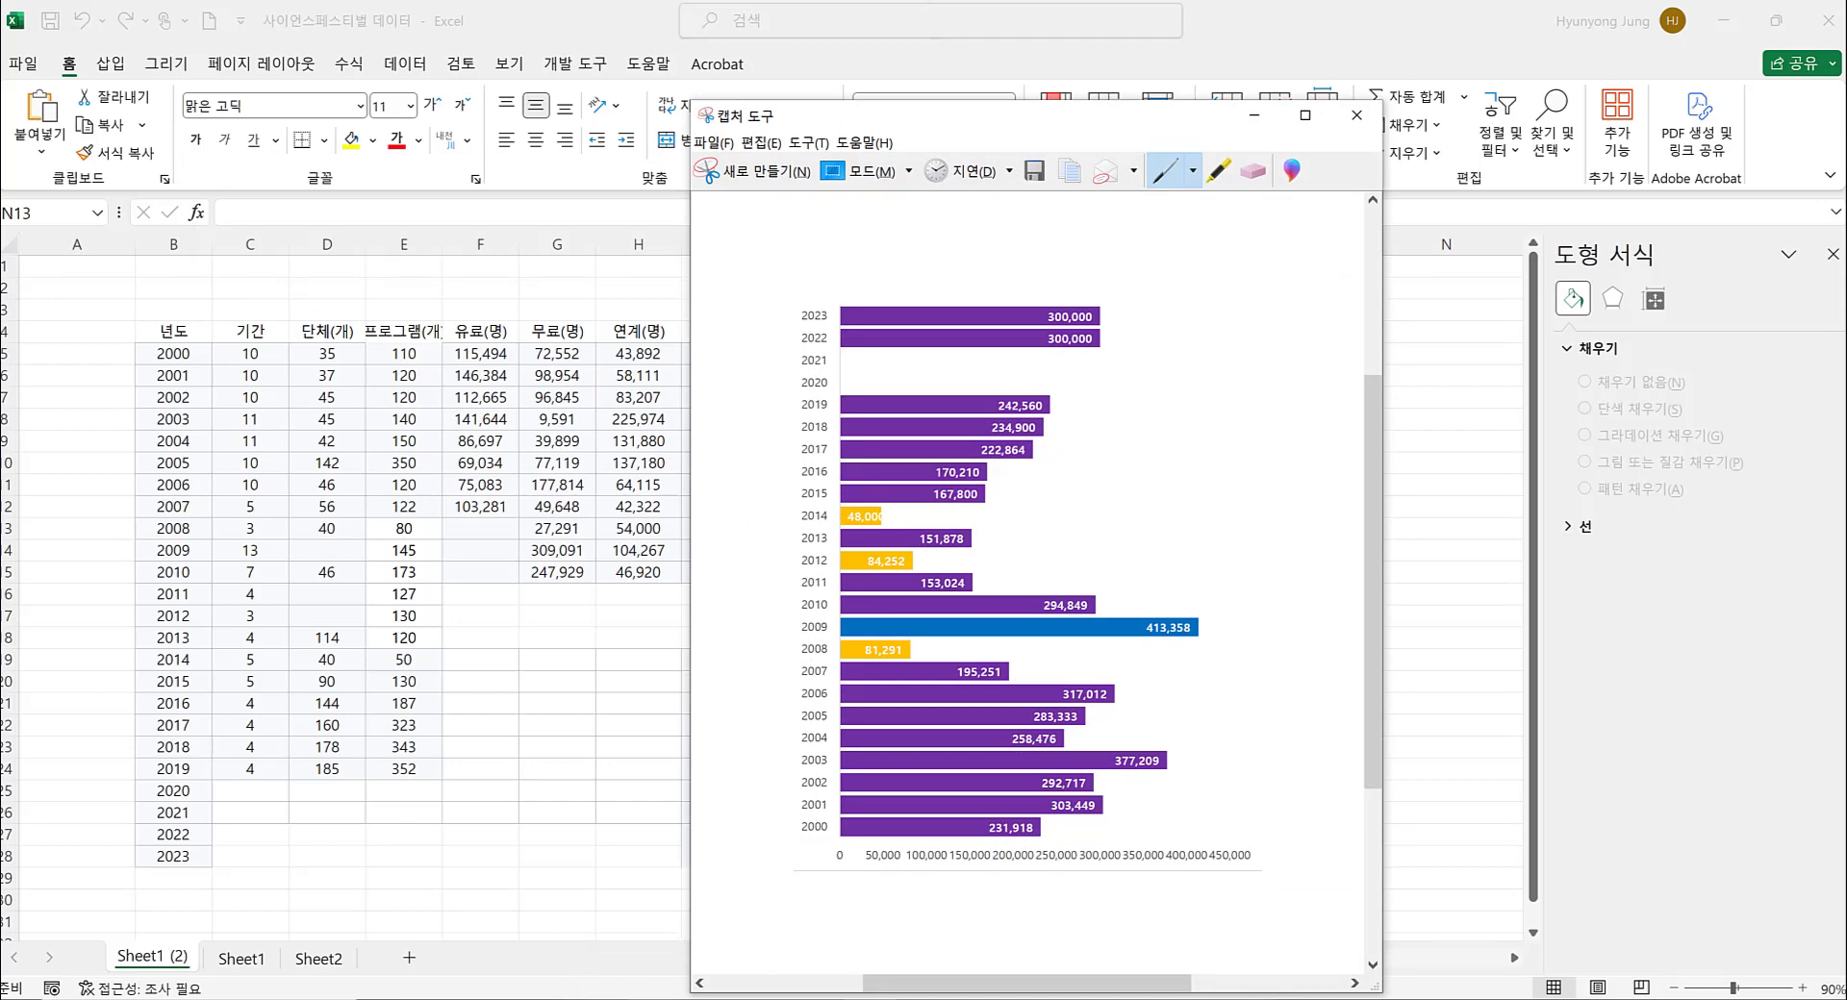
Step: Switch to PowerPoint, paste the captured chart onto slide 3, shrink it to about 13.25 × 10.72 cm and place it on the slide's left half
{"action": "left_click", "coordinate": [769, 999]}
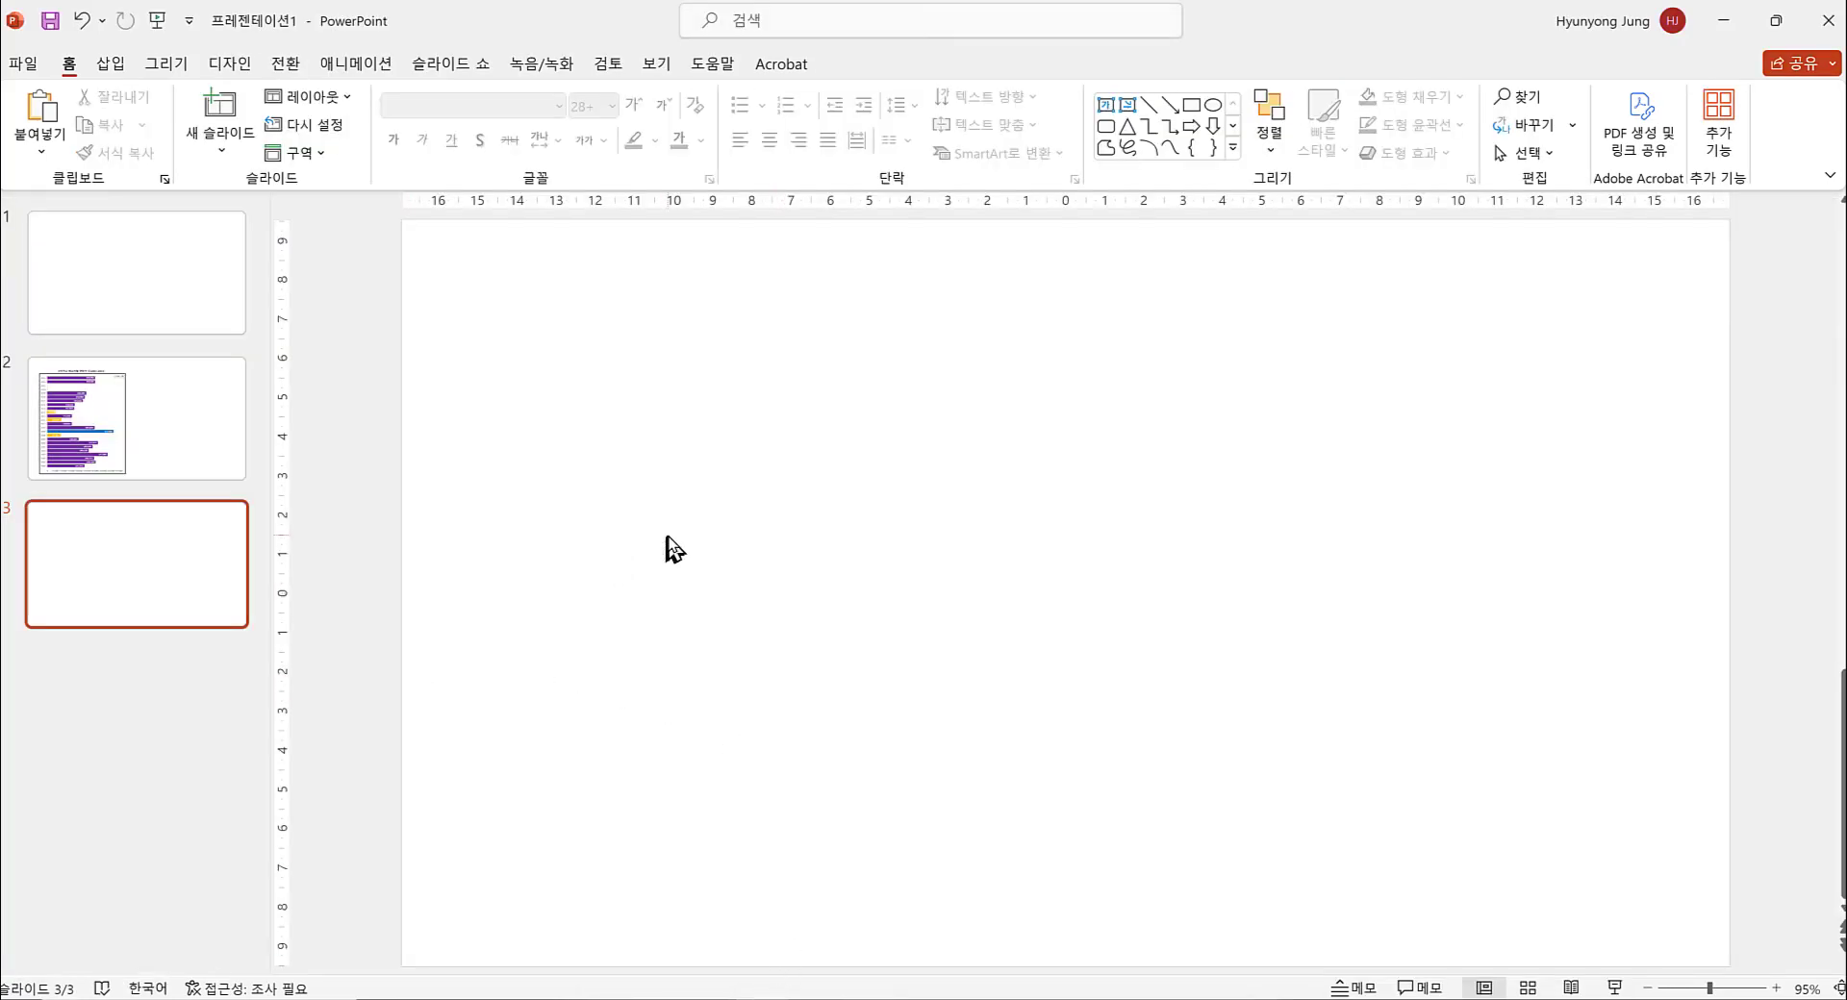
{"action": "key", "text": "ctrl+v"}
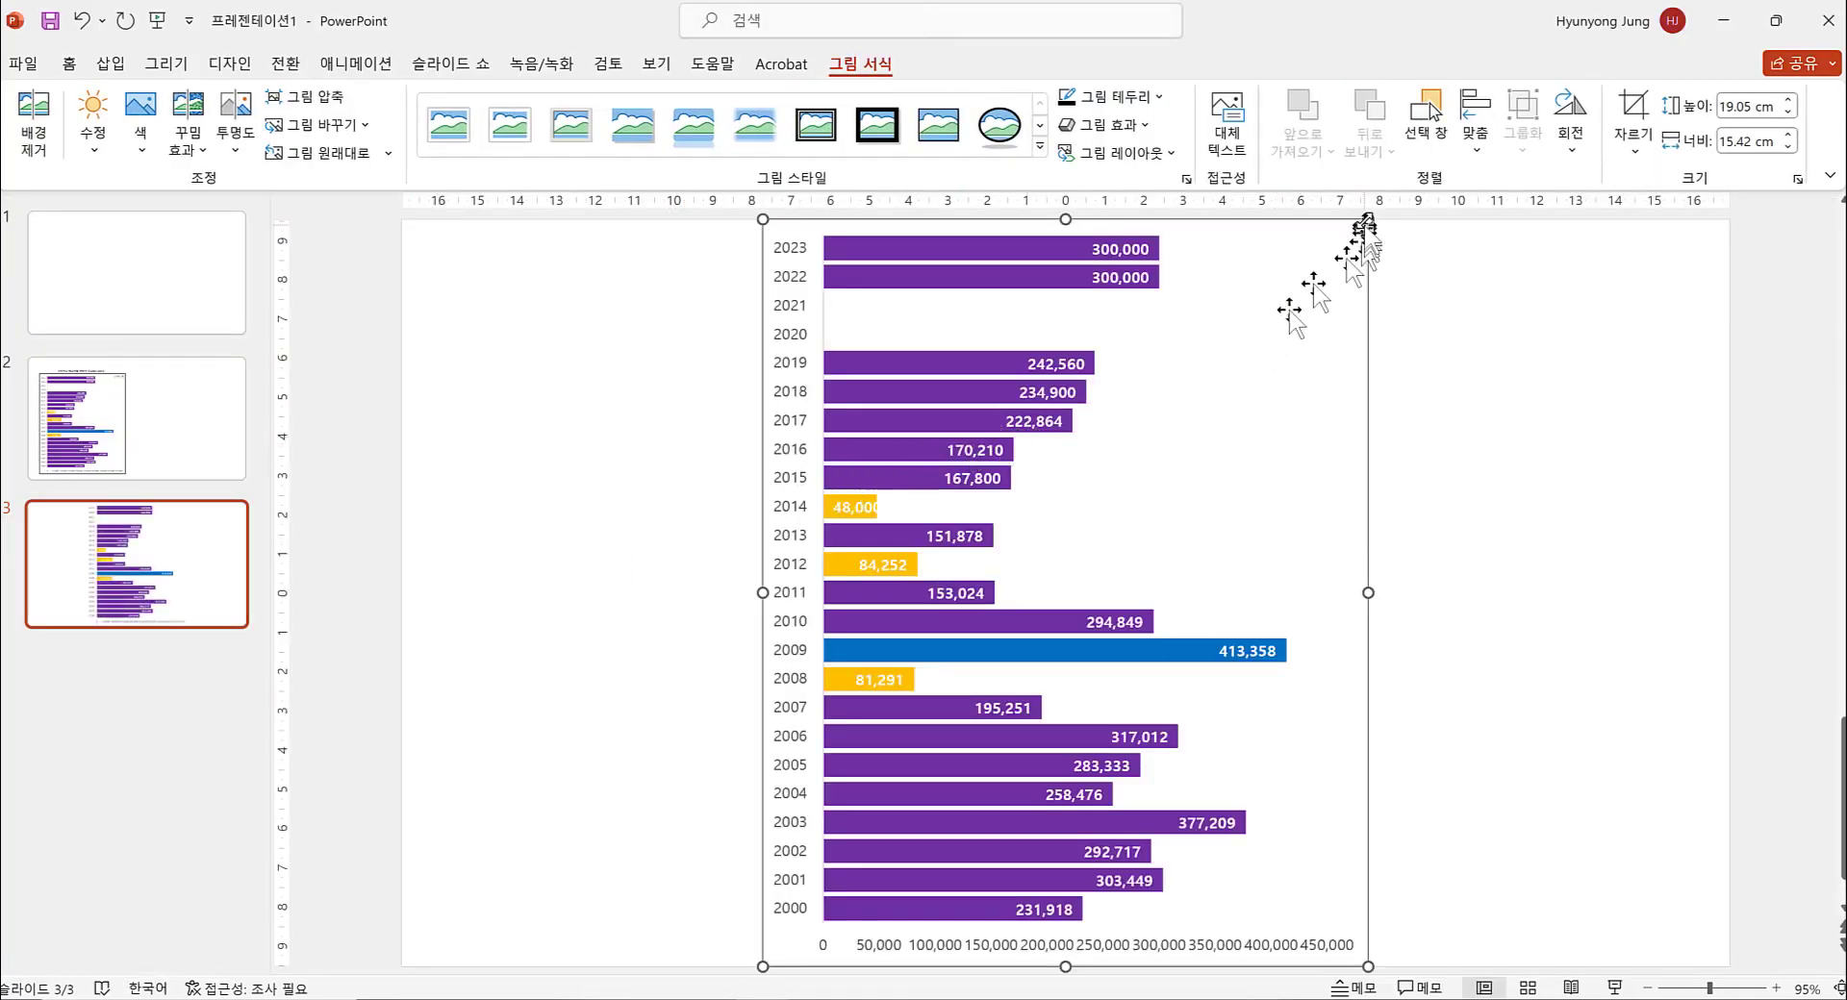
{"action": "left_click_drag", "start_coordinate": [1368, 219], "coordinate": [1187, 404]}
{"action": "left_click_drag", "start_coordinate": [1080, 606], "coordinate": [820, 508]}
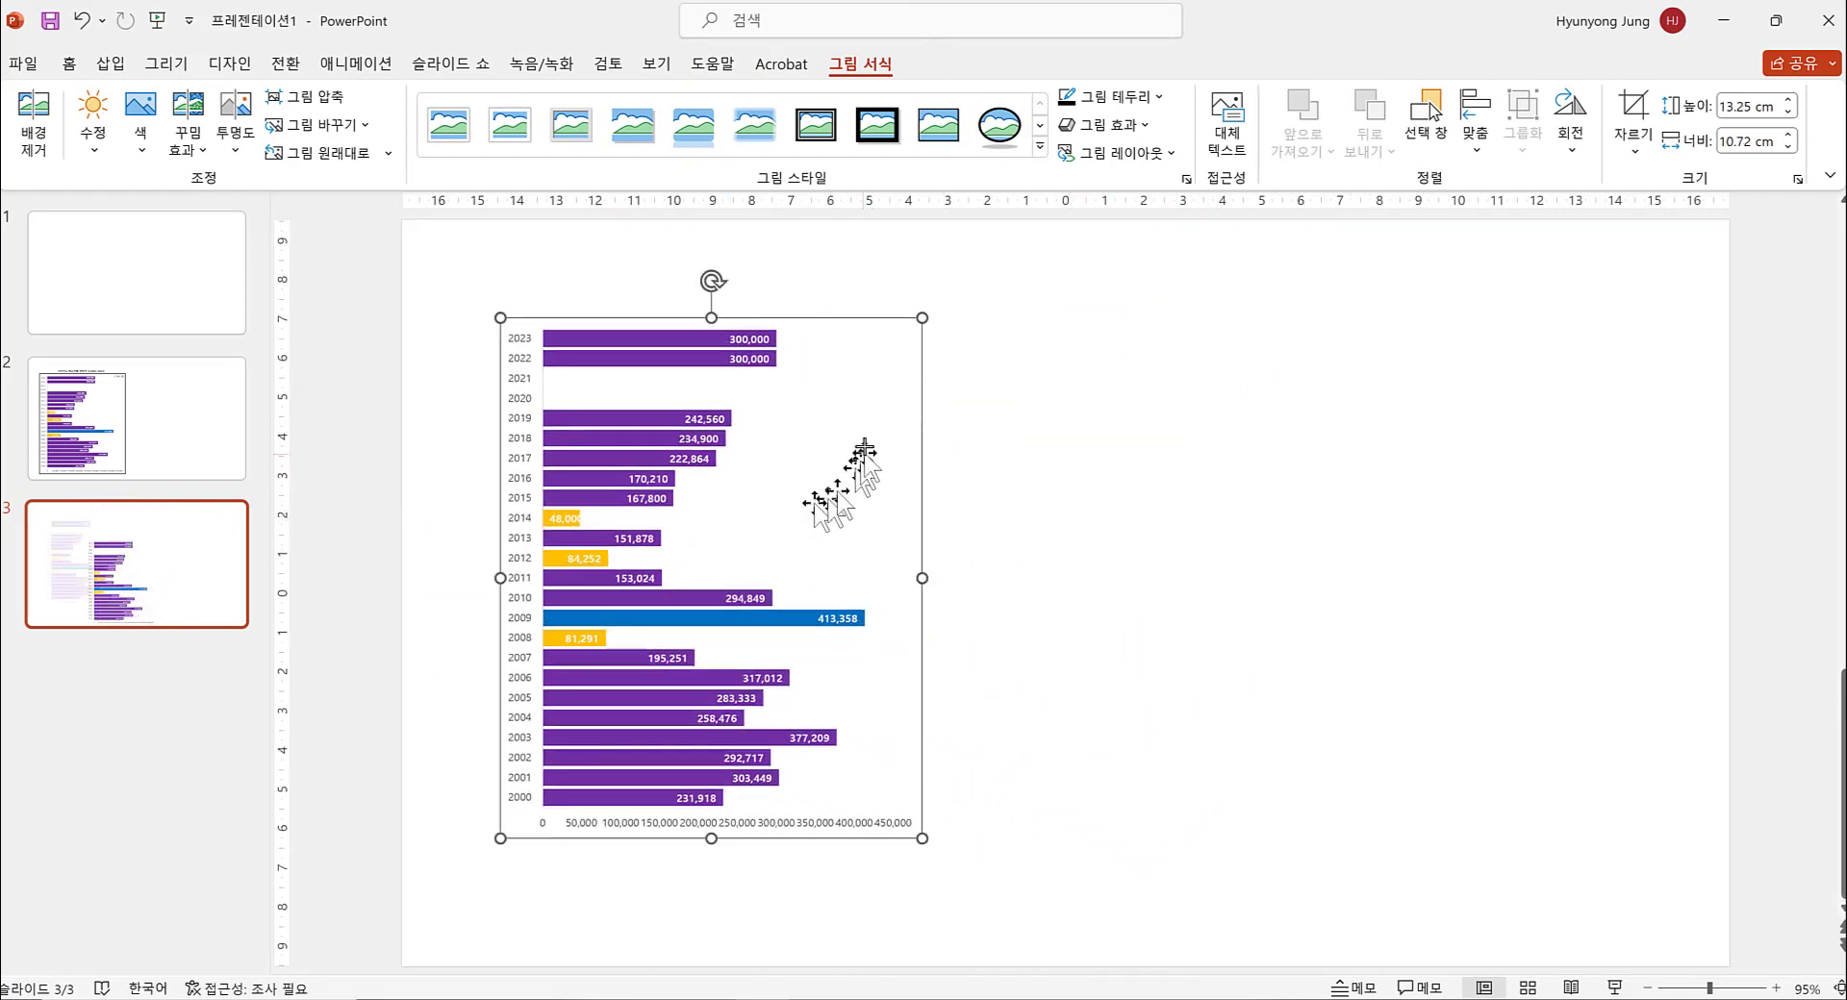
Step: Add a black outline to the pasted chart picture and deselect it
{"action": "left_click", "coordinate": [947, 400]}
{"action": "left_click", "coordinate": [915, 404]}
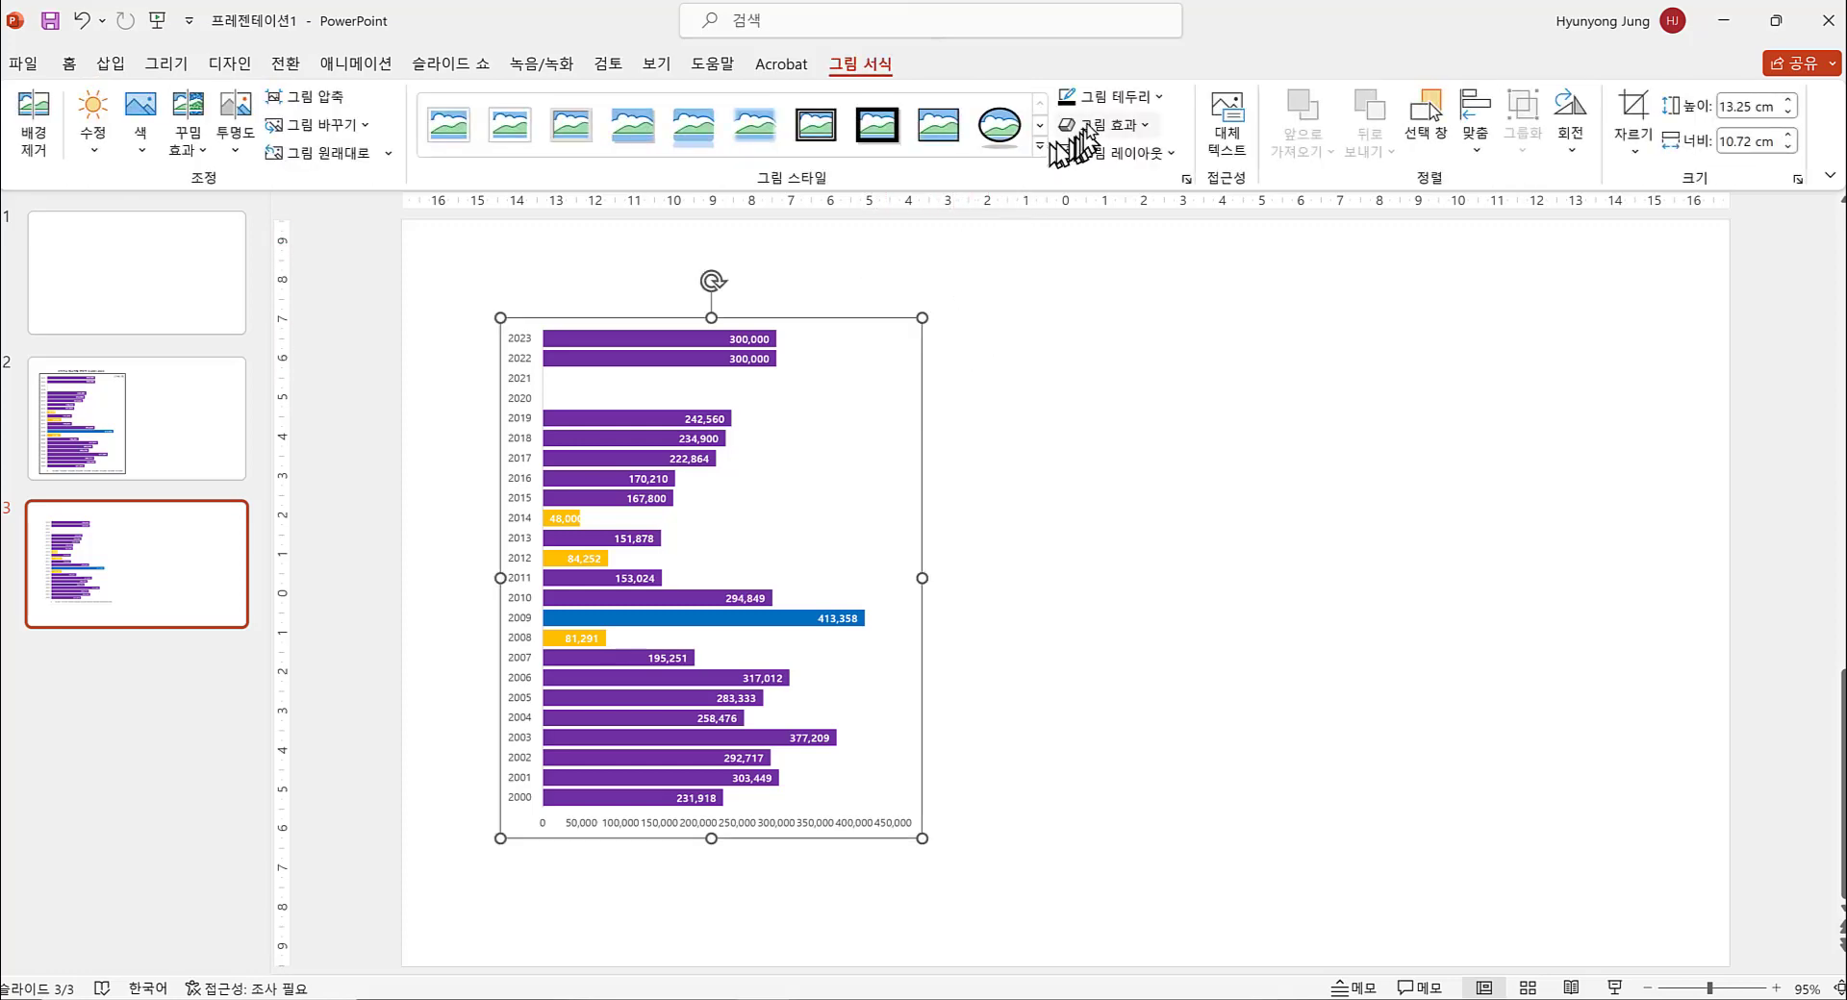
{"action": "left_click", "coordinate": [1119, 98]}
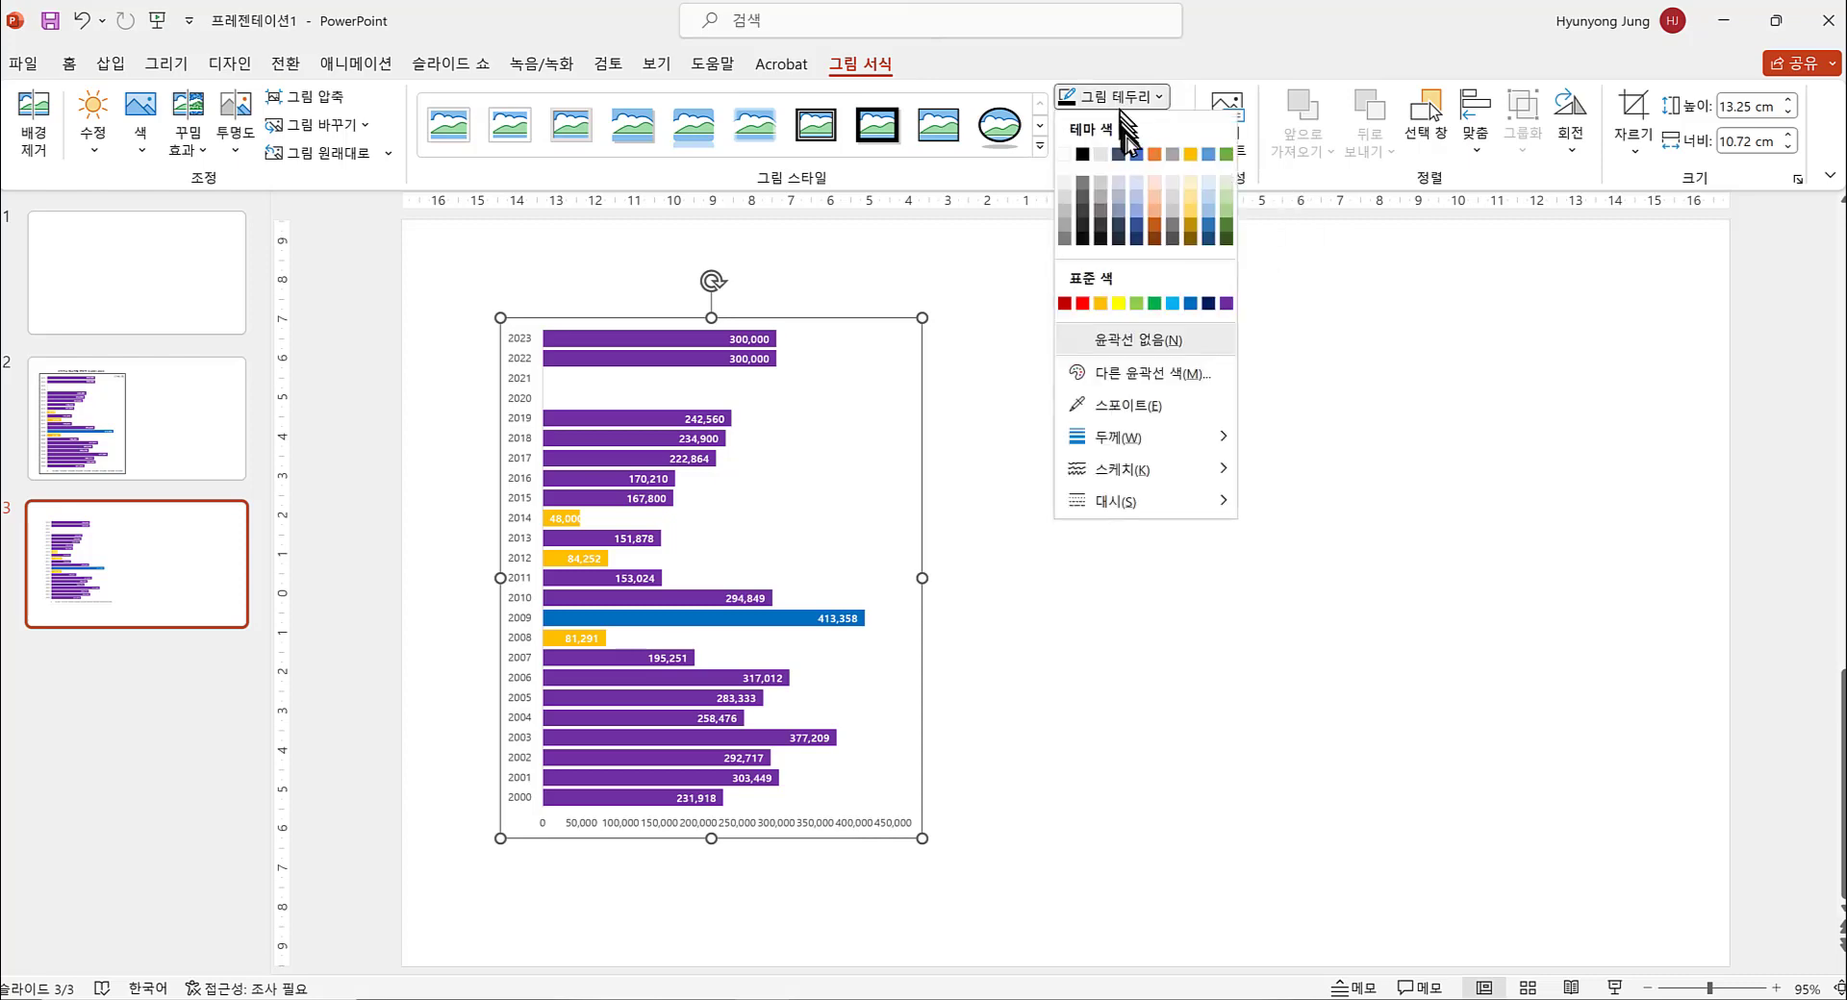
{"action": "key", "text": "Escape"}
{"action": "left_click", "coordinate": [1001, 387]}
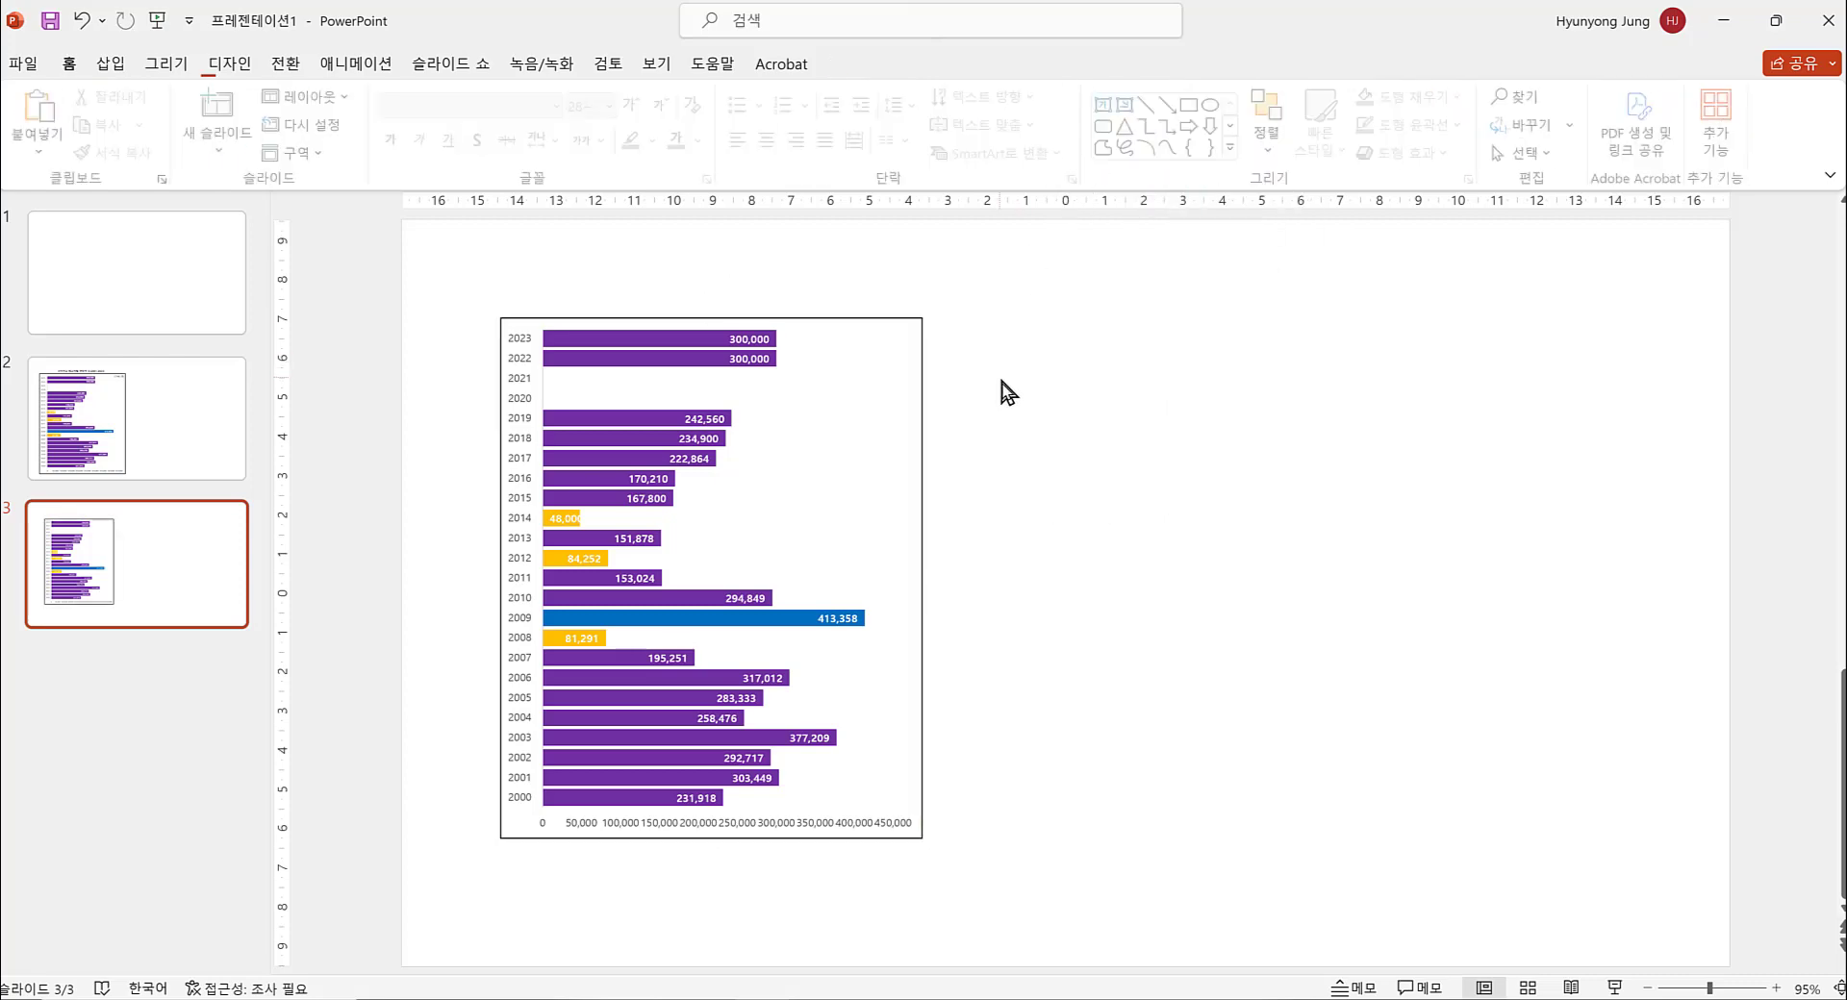
Step: Shrink the chart picture proportionally to about 8.2 × 6.63 cm and move it to the slide's upper-left area
{"action": "left_click", "coordinate": [881, 438]}
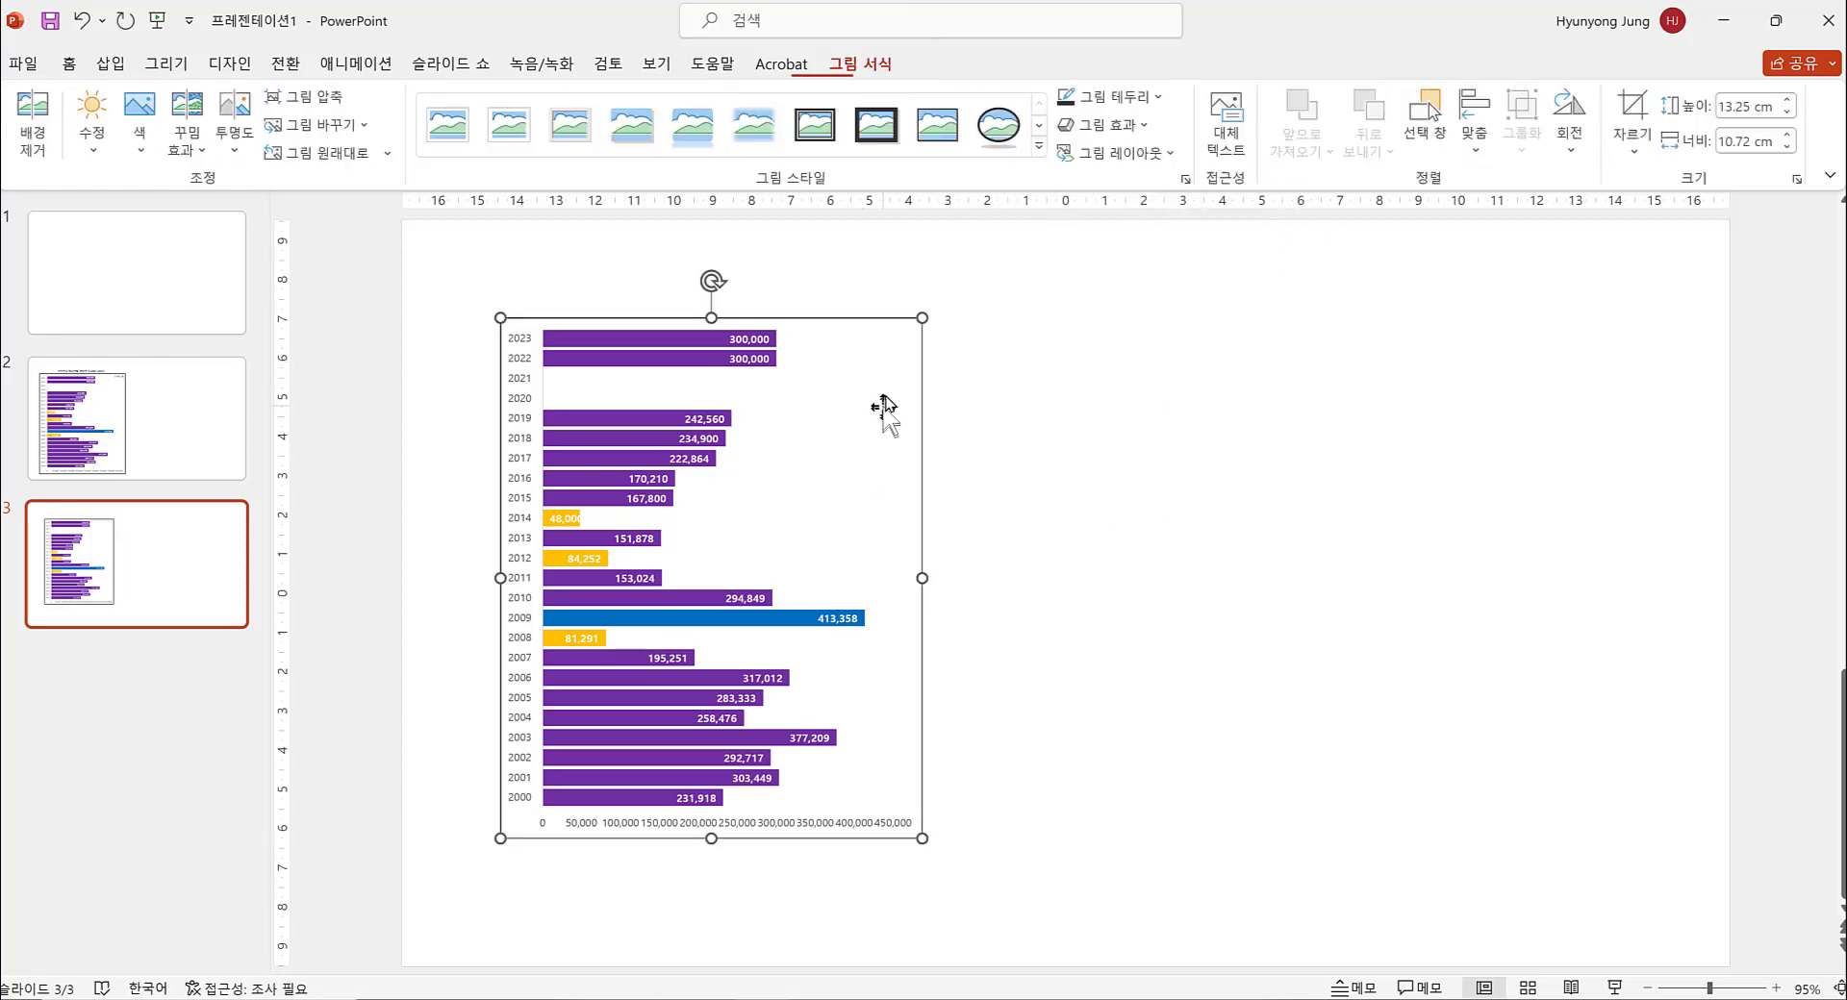
{"action": "left_click_drag", "start_coordinate": [921, 318], "coordinate": [819, 414]}
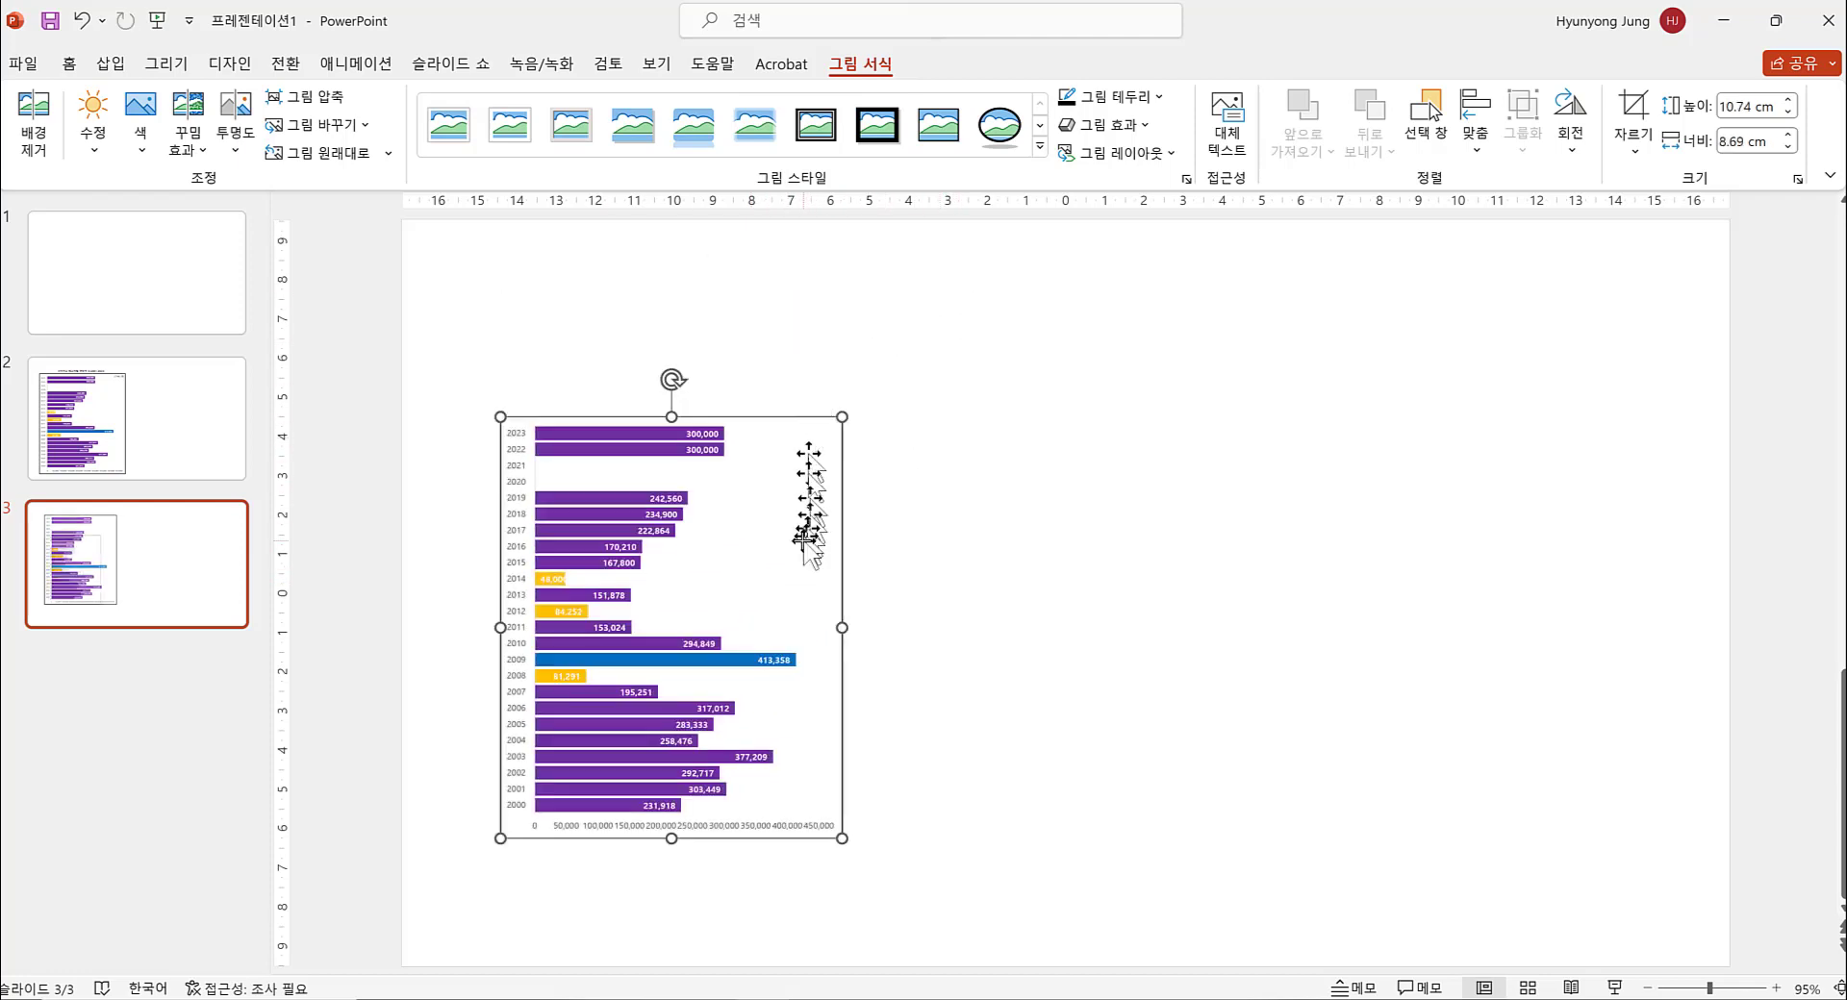
{"action": "left_click_drag", "start_coordinate": [804, 534], "coordinate": [788, 435]}
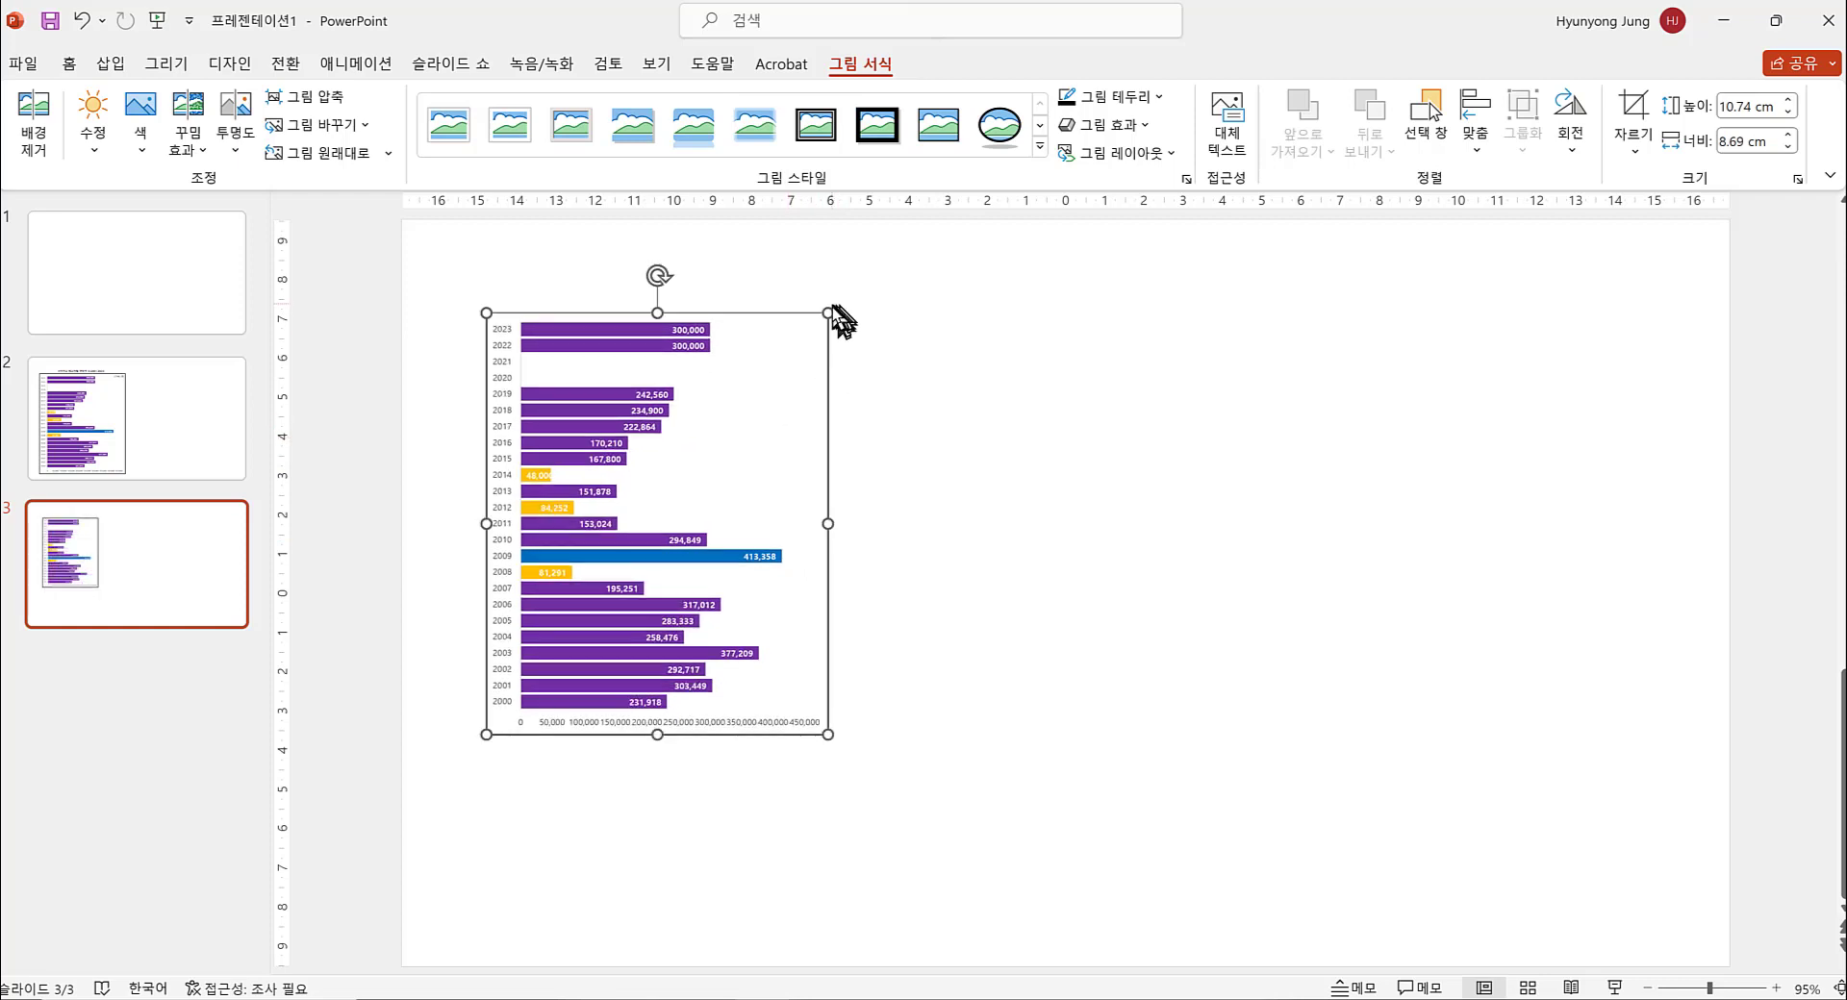
{"action": "left_click_drag", "start_coordinate": [827, 312], "coordinate": [747, 414]}
{"action": "left_click_drag", "start_coordinate": [705, 538], "coordinate": [701, 424]}
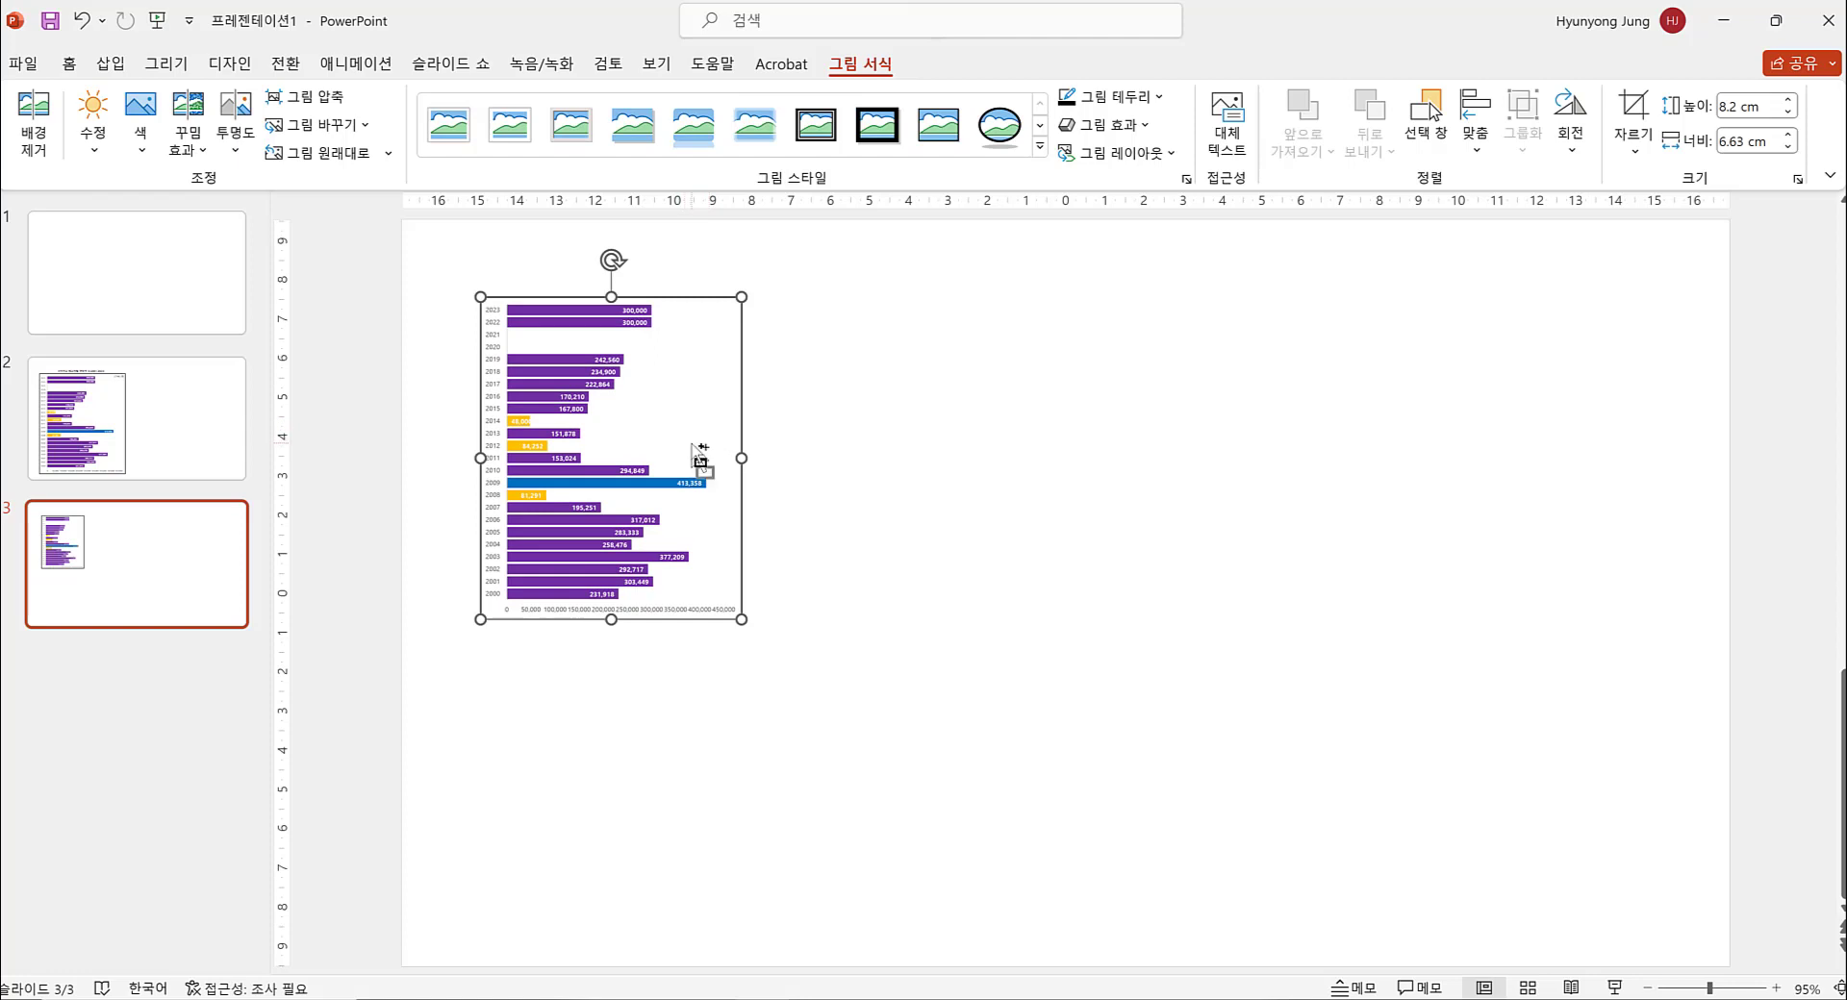
Step: Duplicate the chart picture twice to form a row of three, and enlarge all three to about 10.02 × 8.11 cm
{"action": "left_click_drag", "start_coordinate": [699, 452], "coordinate": [1286, 402]}
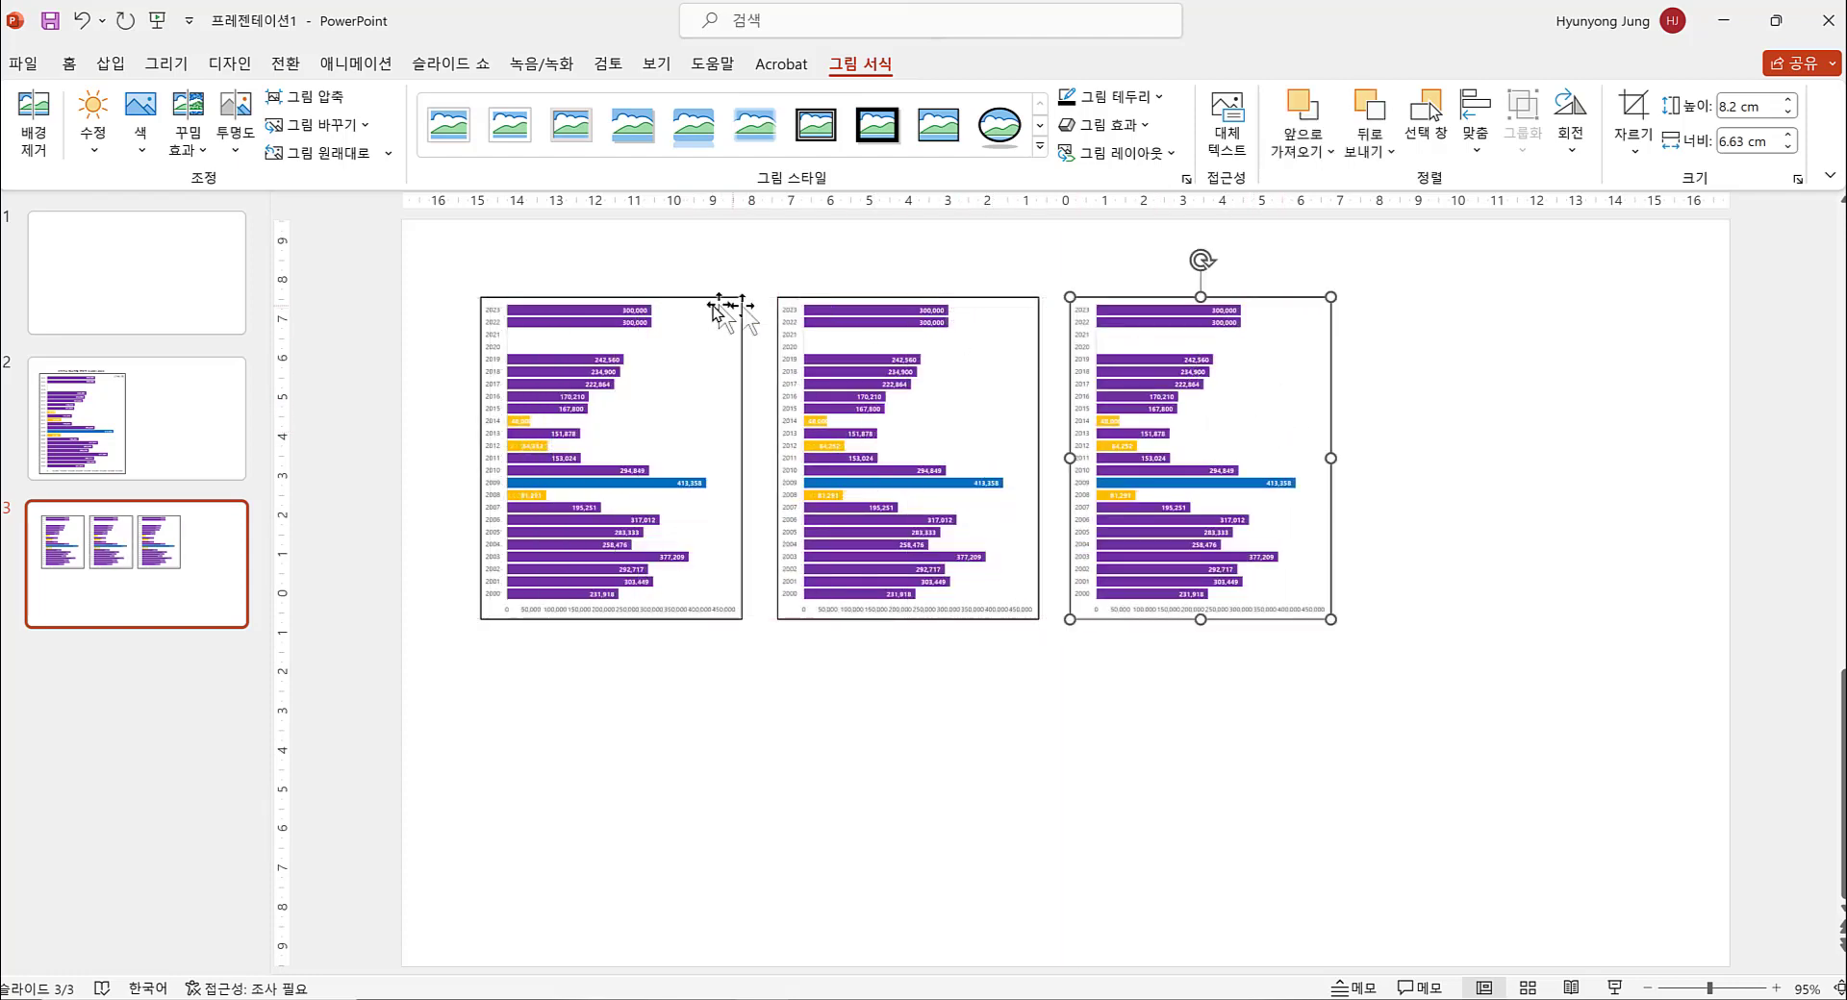
{"action": "left_click", "coordinate": [462, 269]}
{"action": "left_click_drag", "start_coordinate": [454, 254], "coordinate": [1392, 688]}
{"action": "left_click_drag", "start_coordinate": [1332, 616], "coordinate": [1385, 645]}
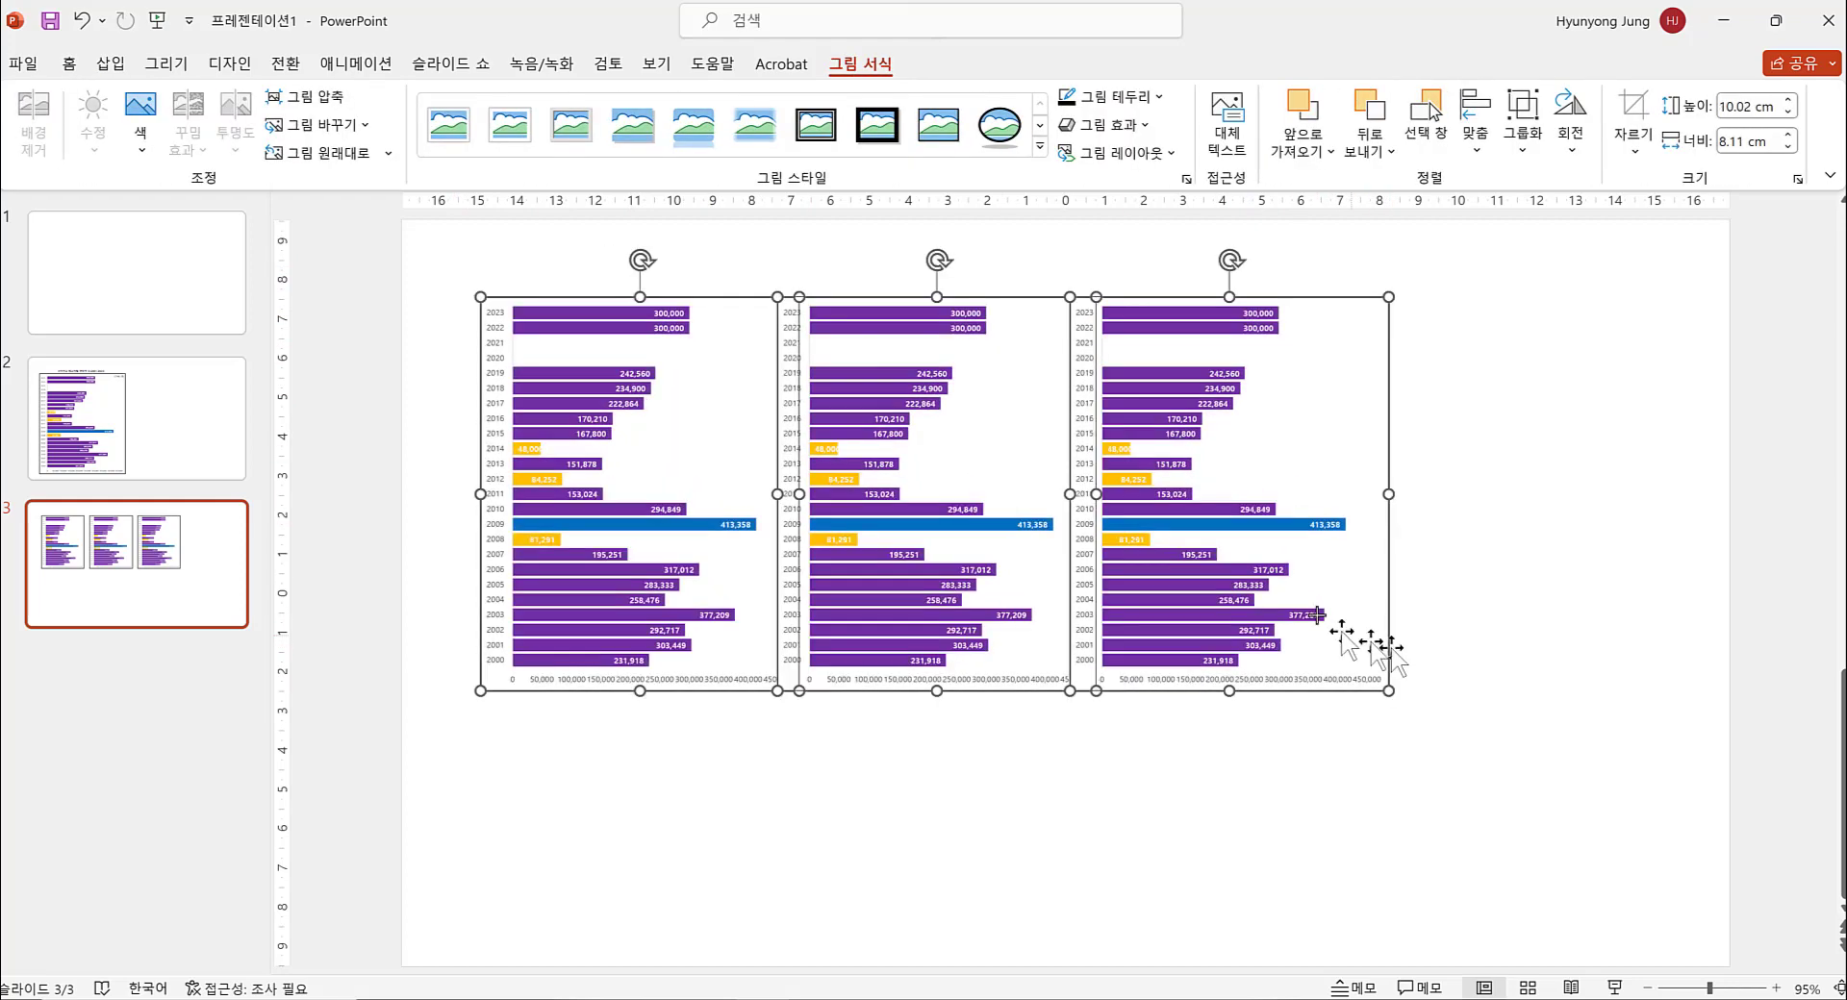
Step: Spread the three chart pictures across the slide in a top-aligned row with gaps between them
{"action": "left_click_drag", "start_coordinate": [1288, 586], "coordinate": [1450, 591]}
{"action": "left_click", "coordinate": [1252, 803]}
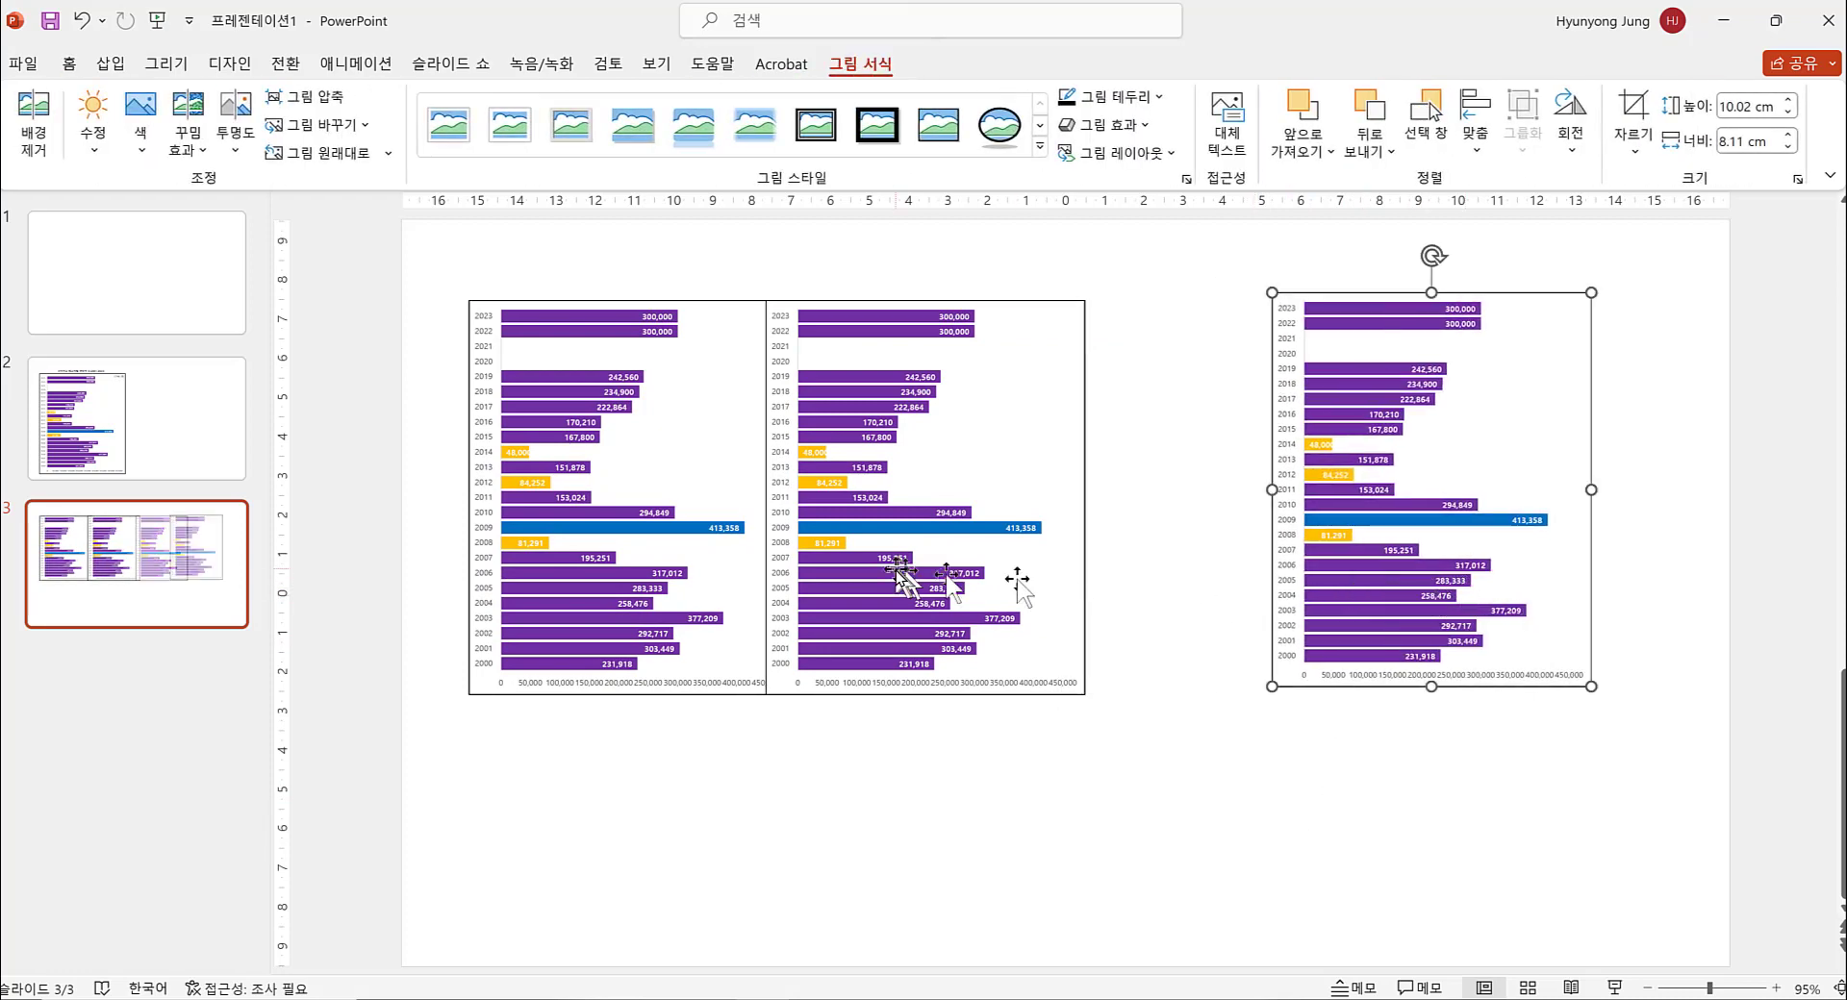
{"action": "left_click_drag", "start_coordinate": [897, 582], "coordinate": [982, 568]}
{"action": "left_click_drag", "start_coordinate": [671, 534], "coordinate": [672, 520]}
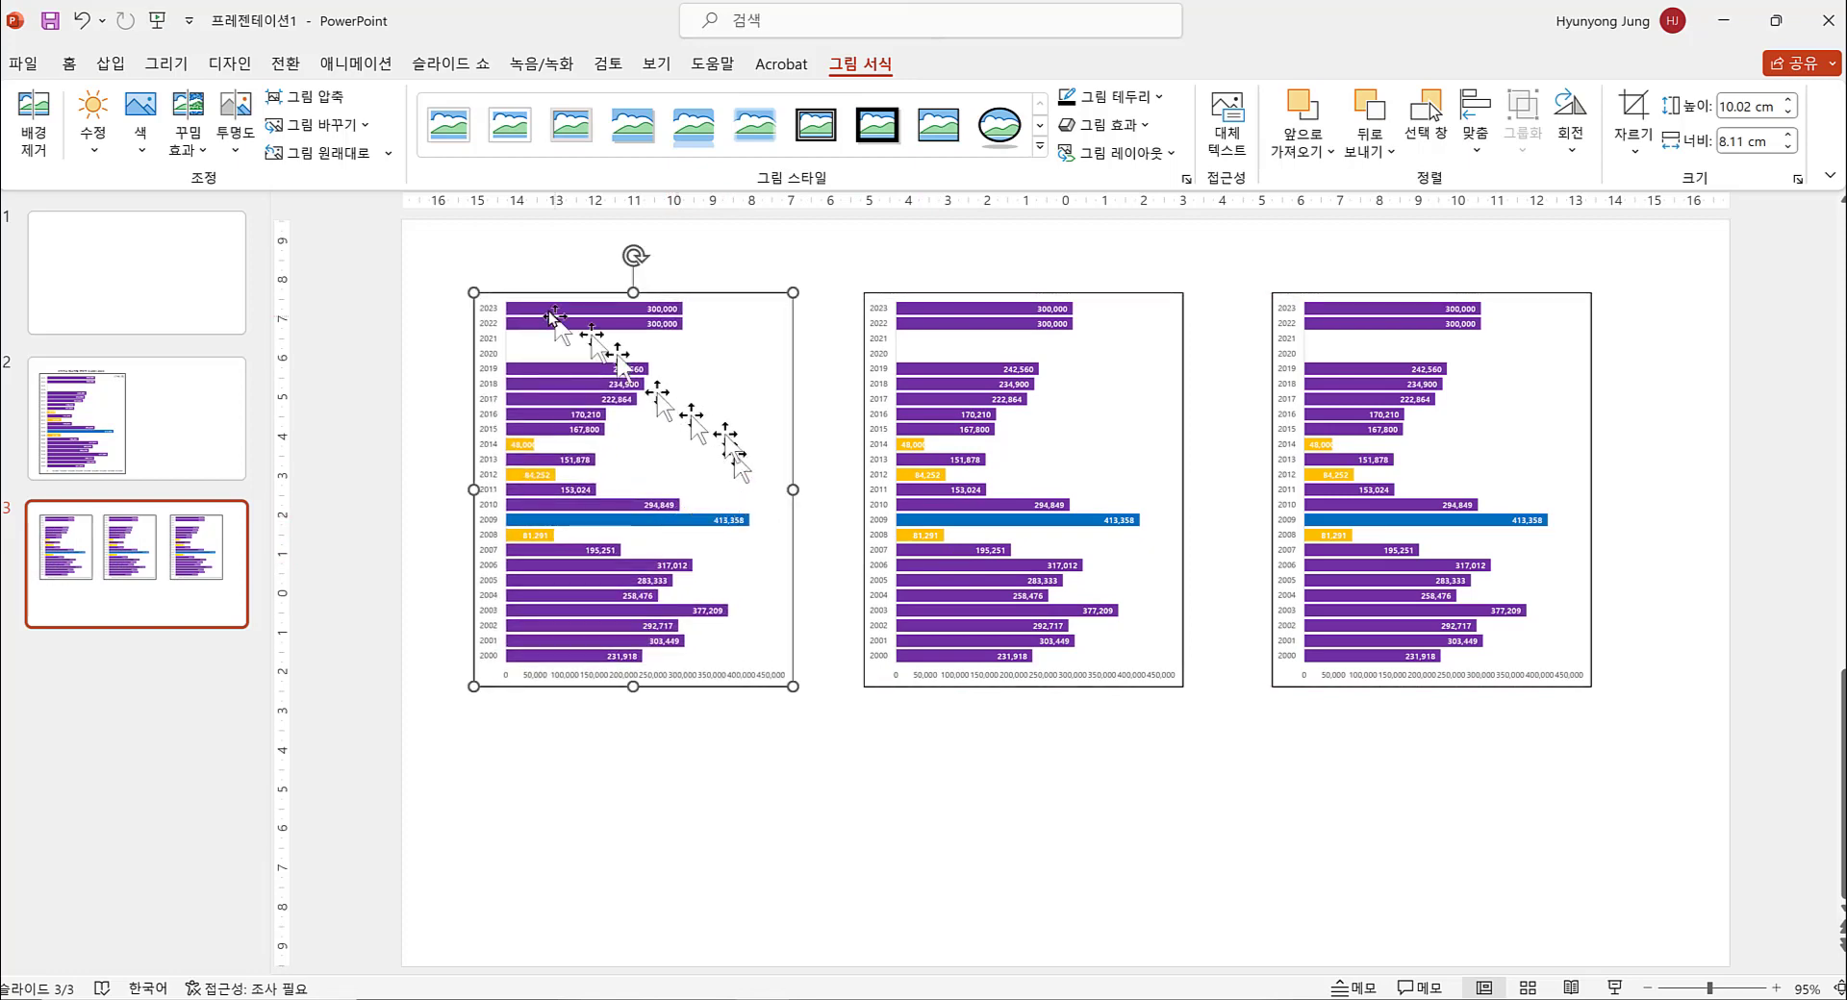
Step: Reduce the height of all three chart pictures to about 8.24 cm and duplicate the row directly below to fill the slide
{"action": "left_click_drag", "start_coordinate": [436, 254], "coordinate": [1661, 746]}
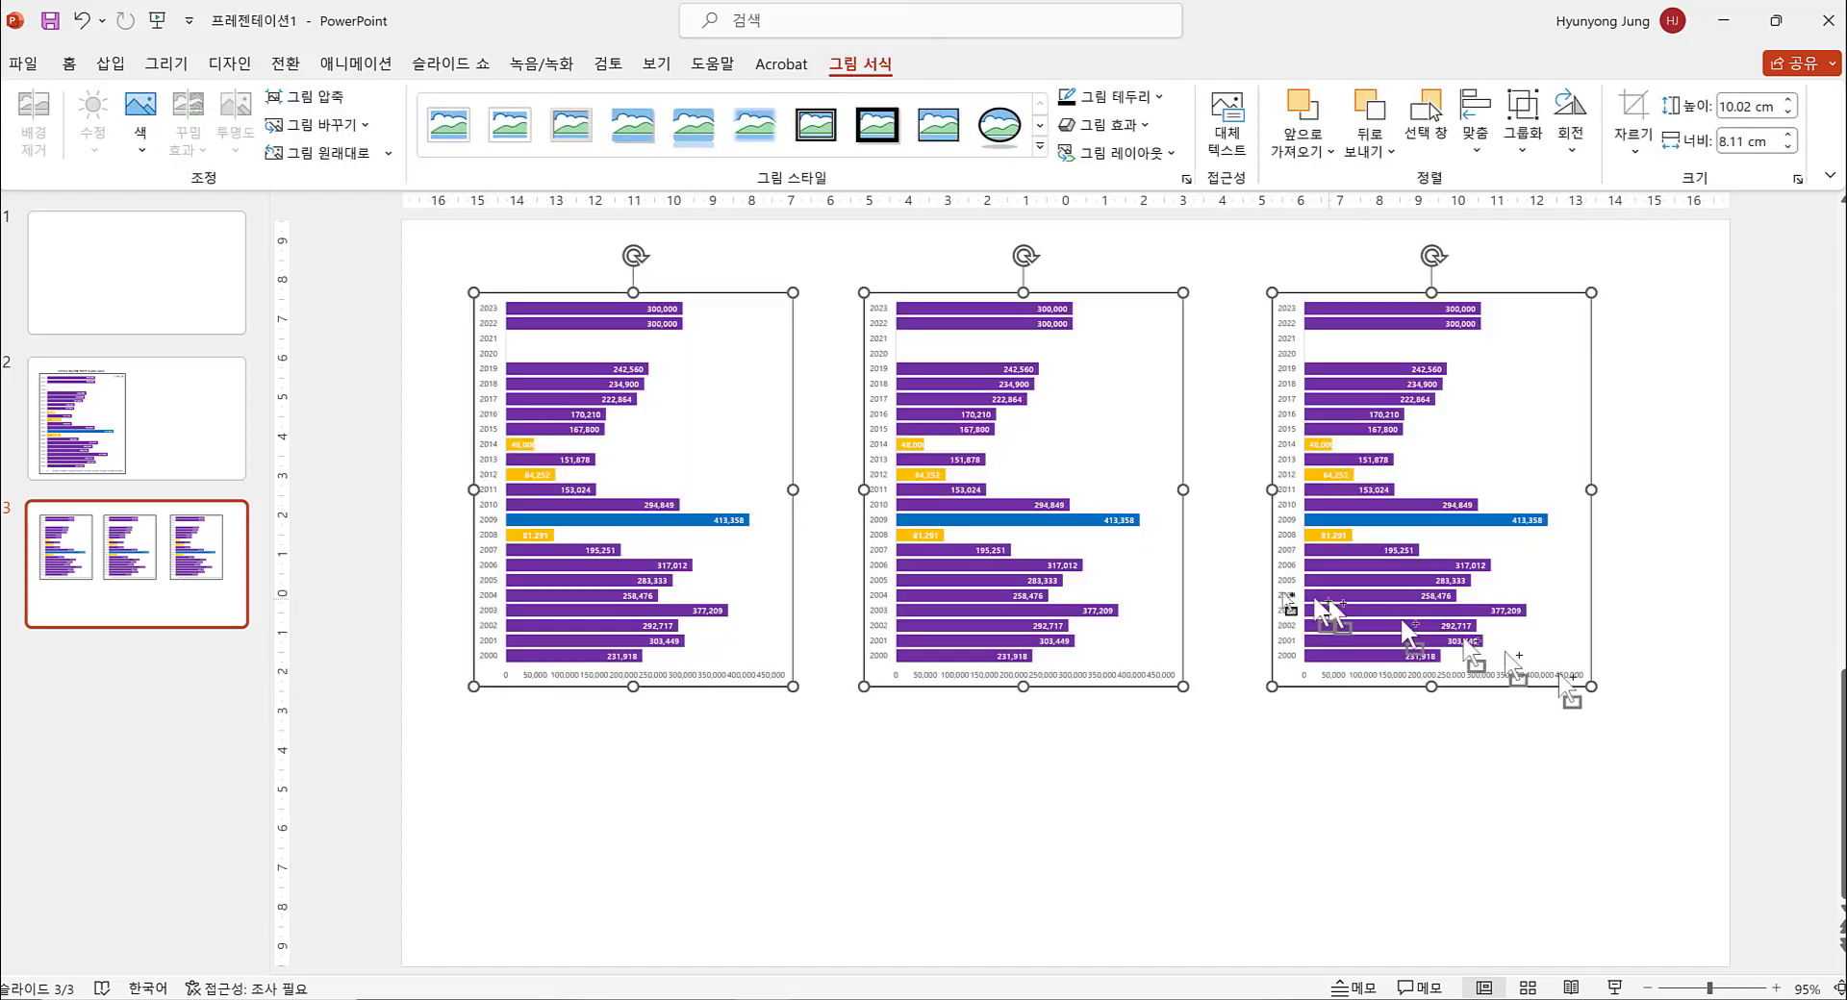
{"action": "left_click_drag", "start_coordinate": [1077, 525], "coordinate": [1034, 933]}
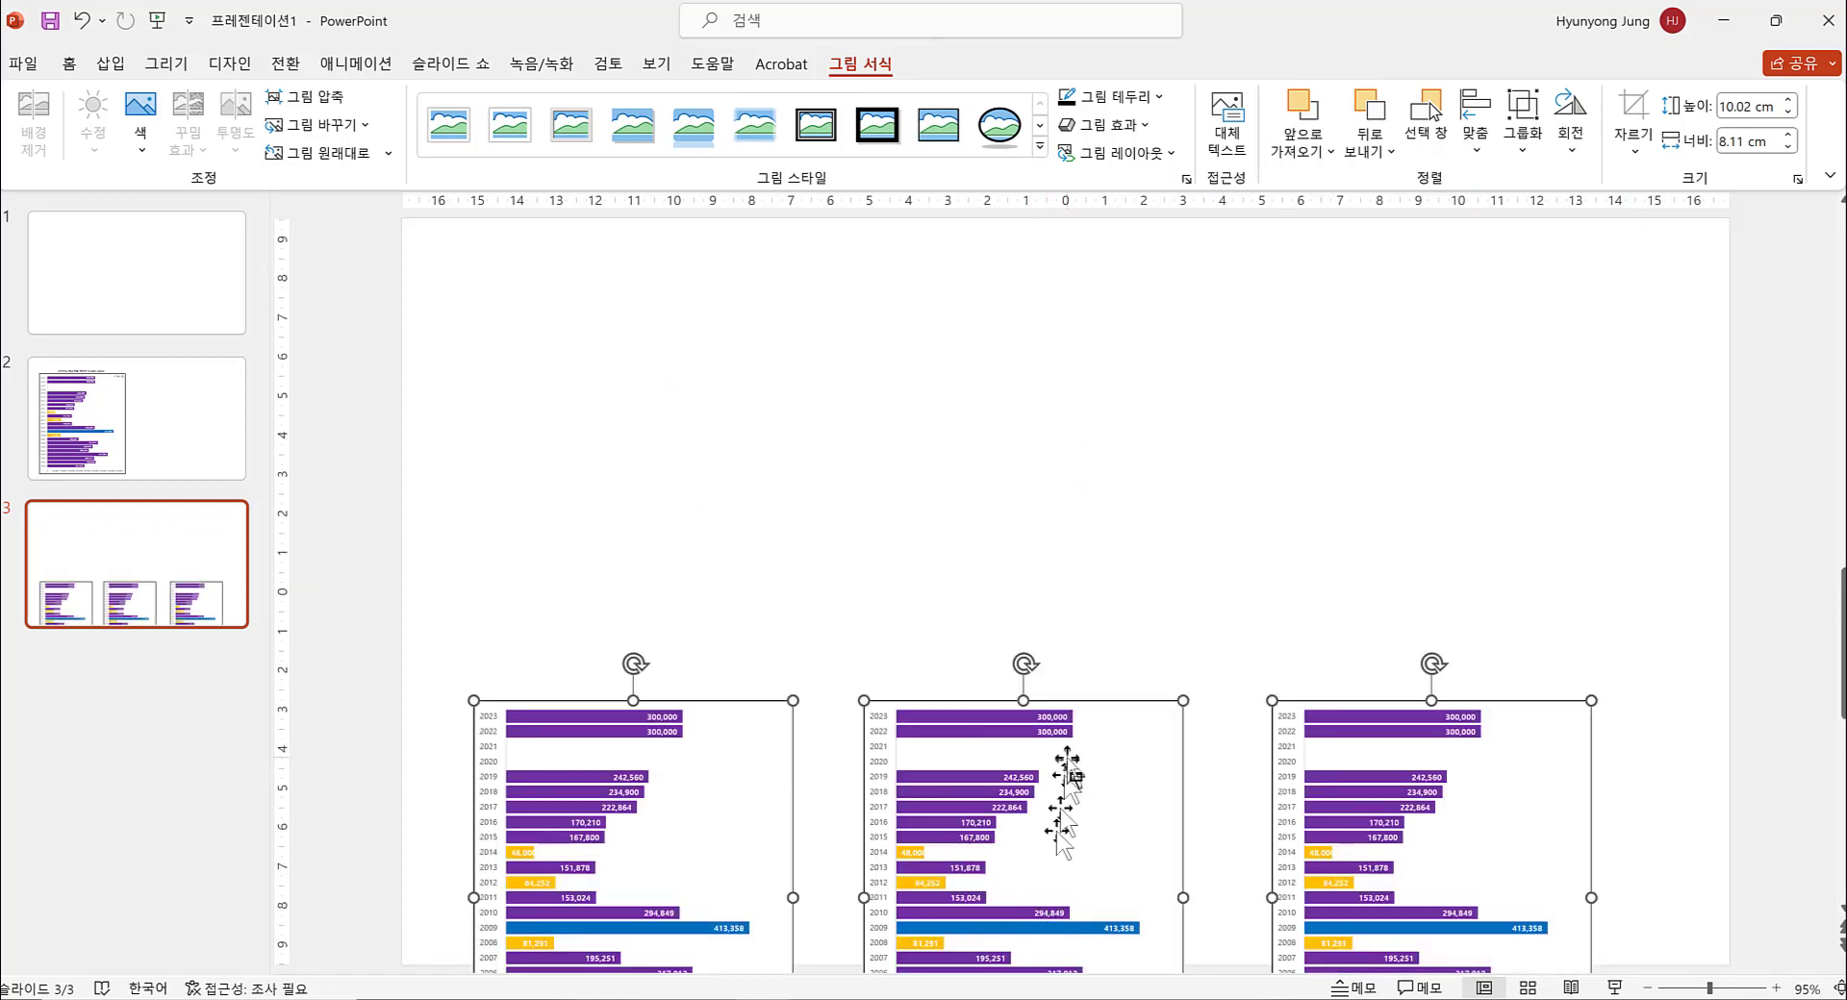
{"action": "key", "text": "ctrl+z"}
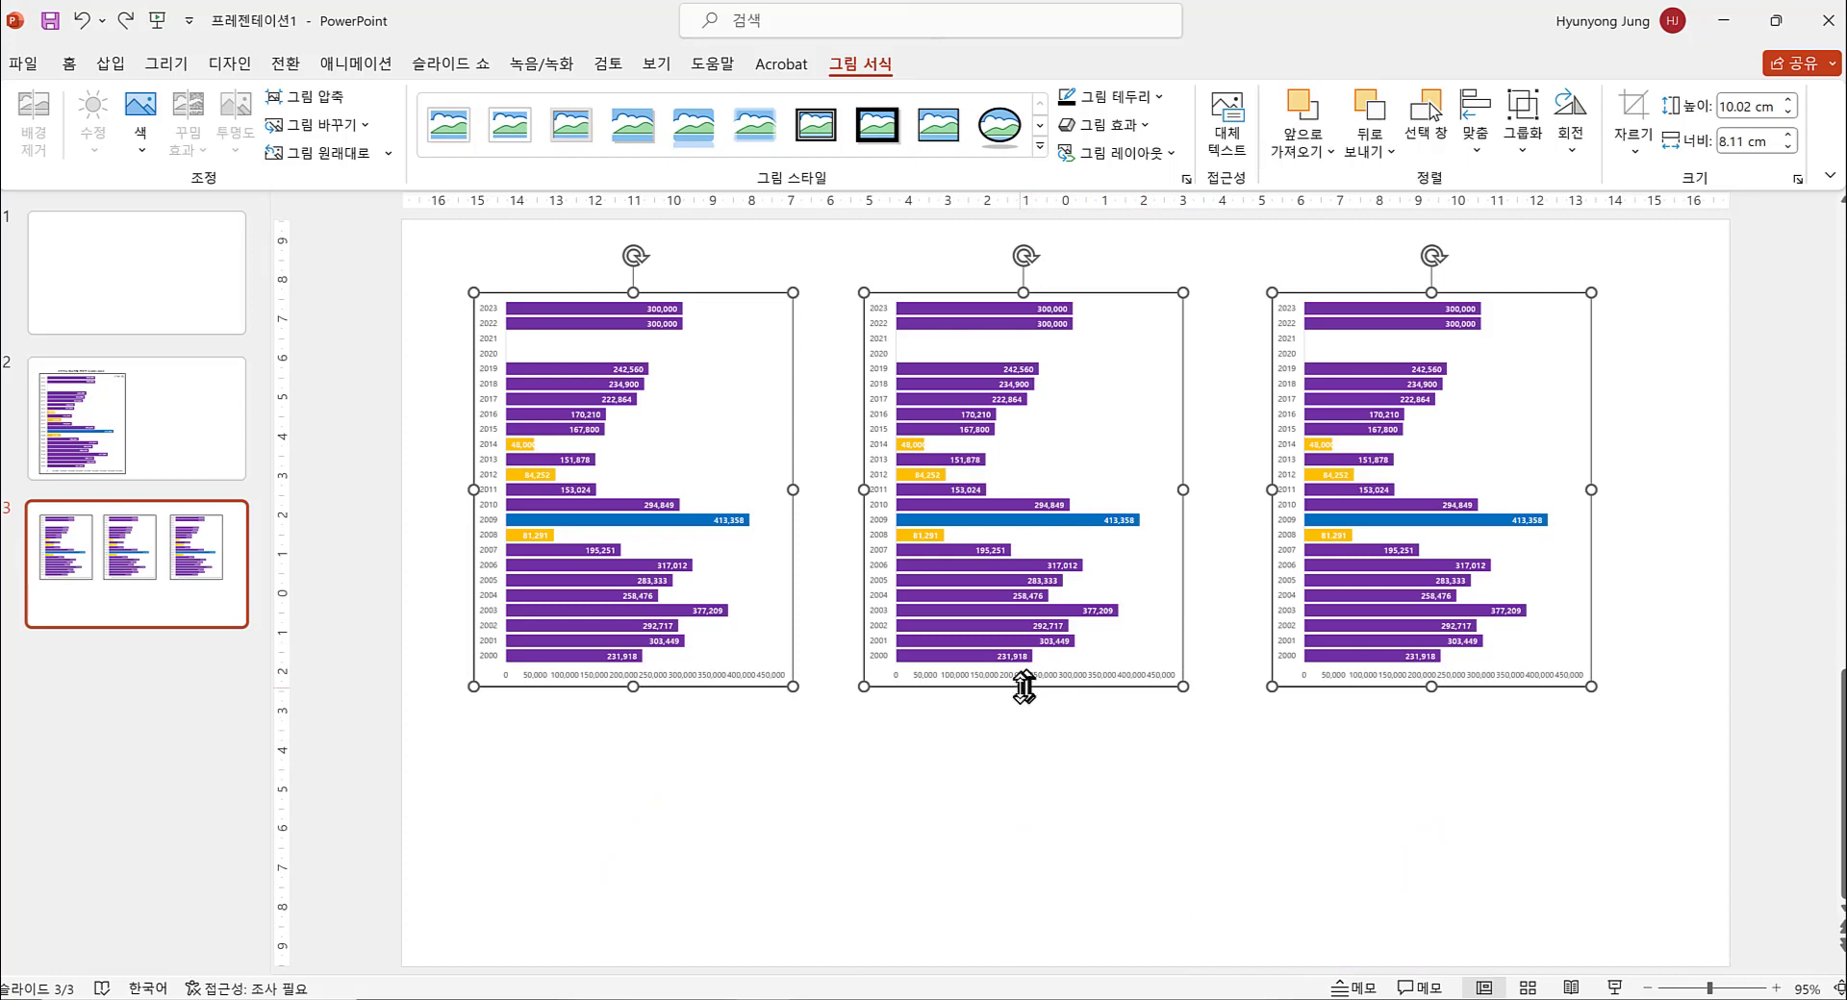
{"action": "left_click_drag", "start_coordinate": [1023, 687], "coordinate": [1023, 616]}
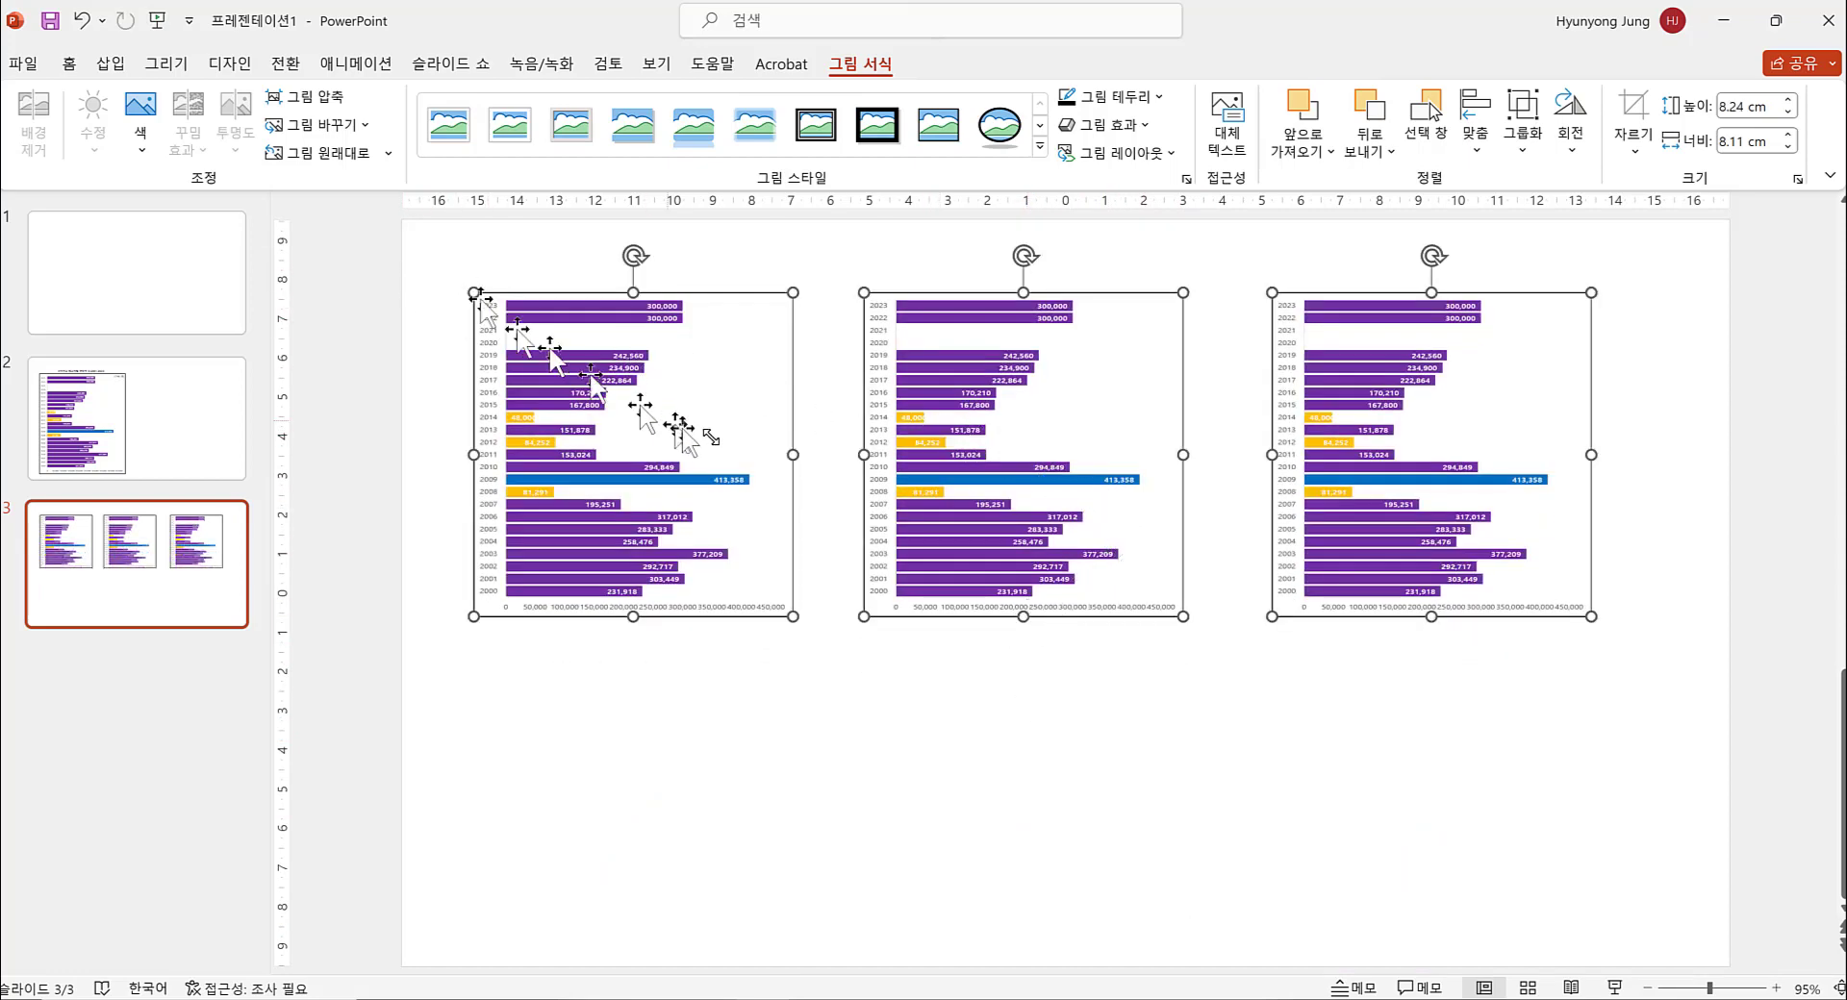
{"action": "left_click_drag", "start_coordinate": [1093, 462], "coordinate": [1115, 780]}
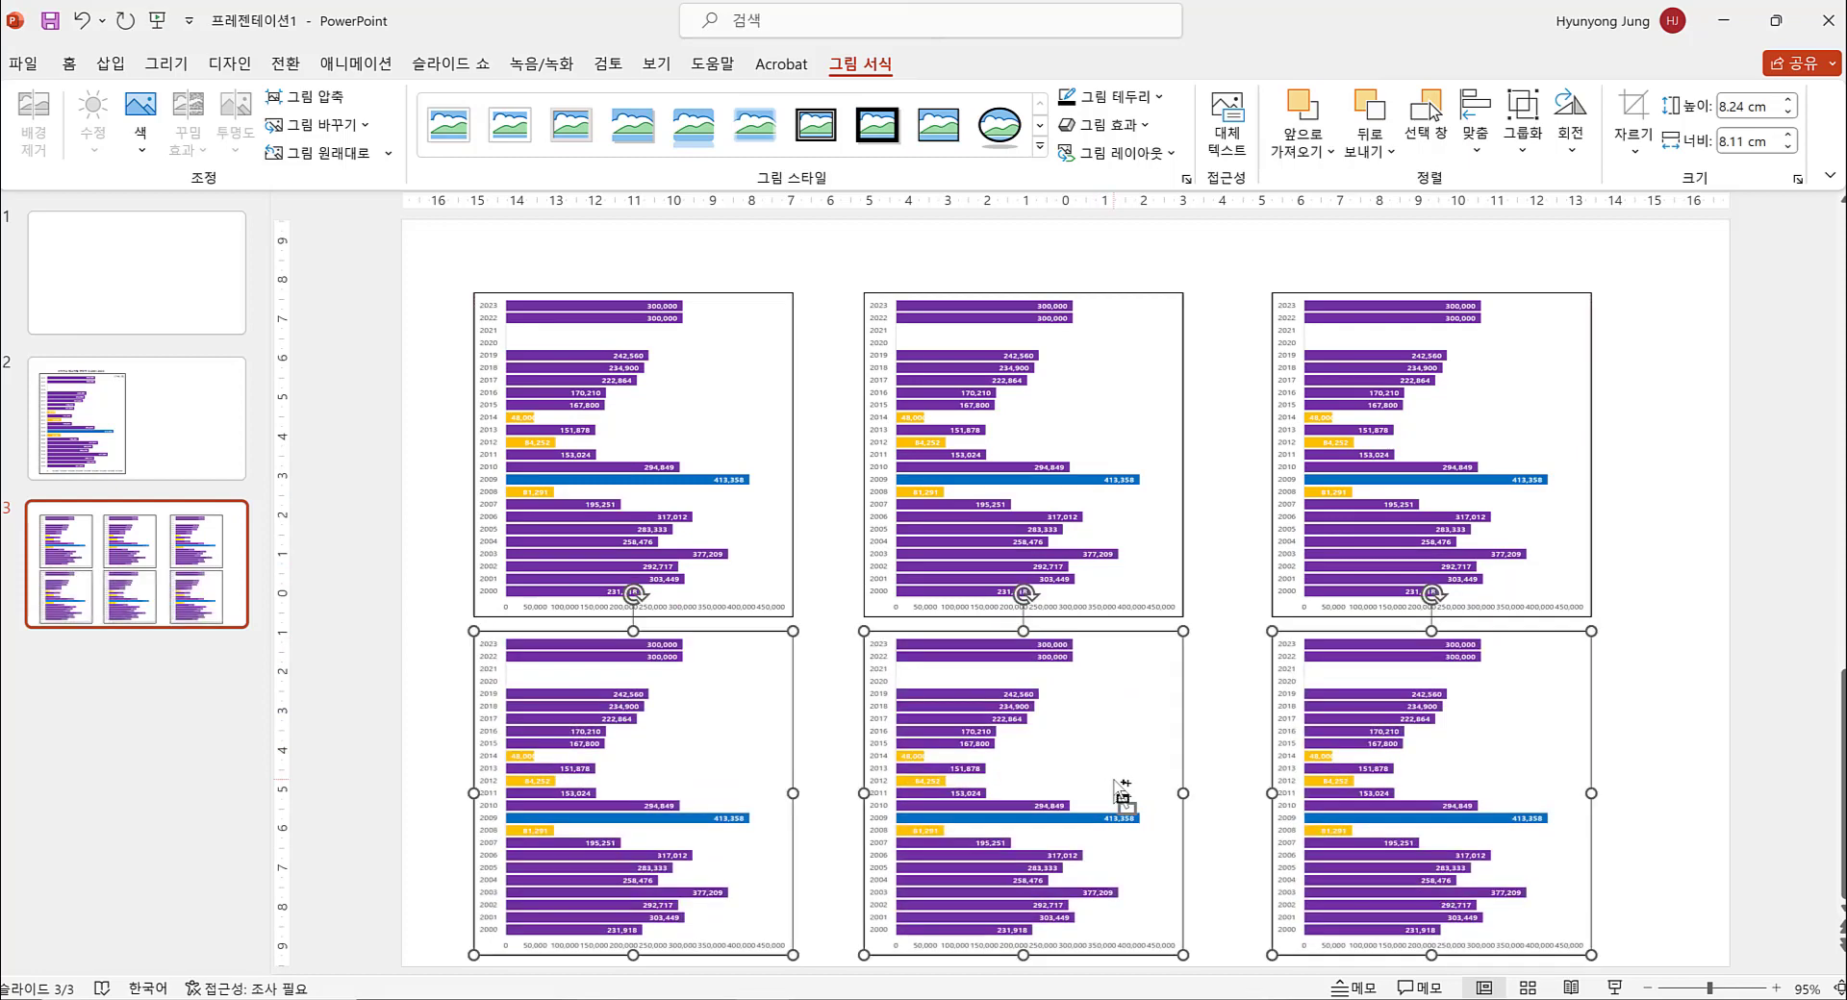
{"action": "left_click", "coordinate": [1236, 520]}
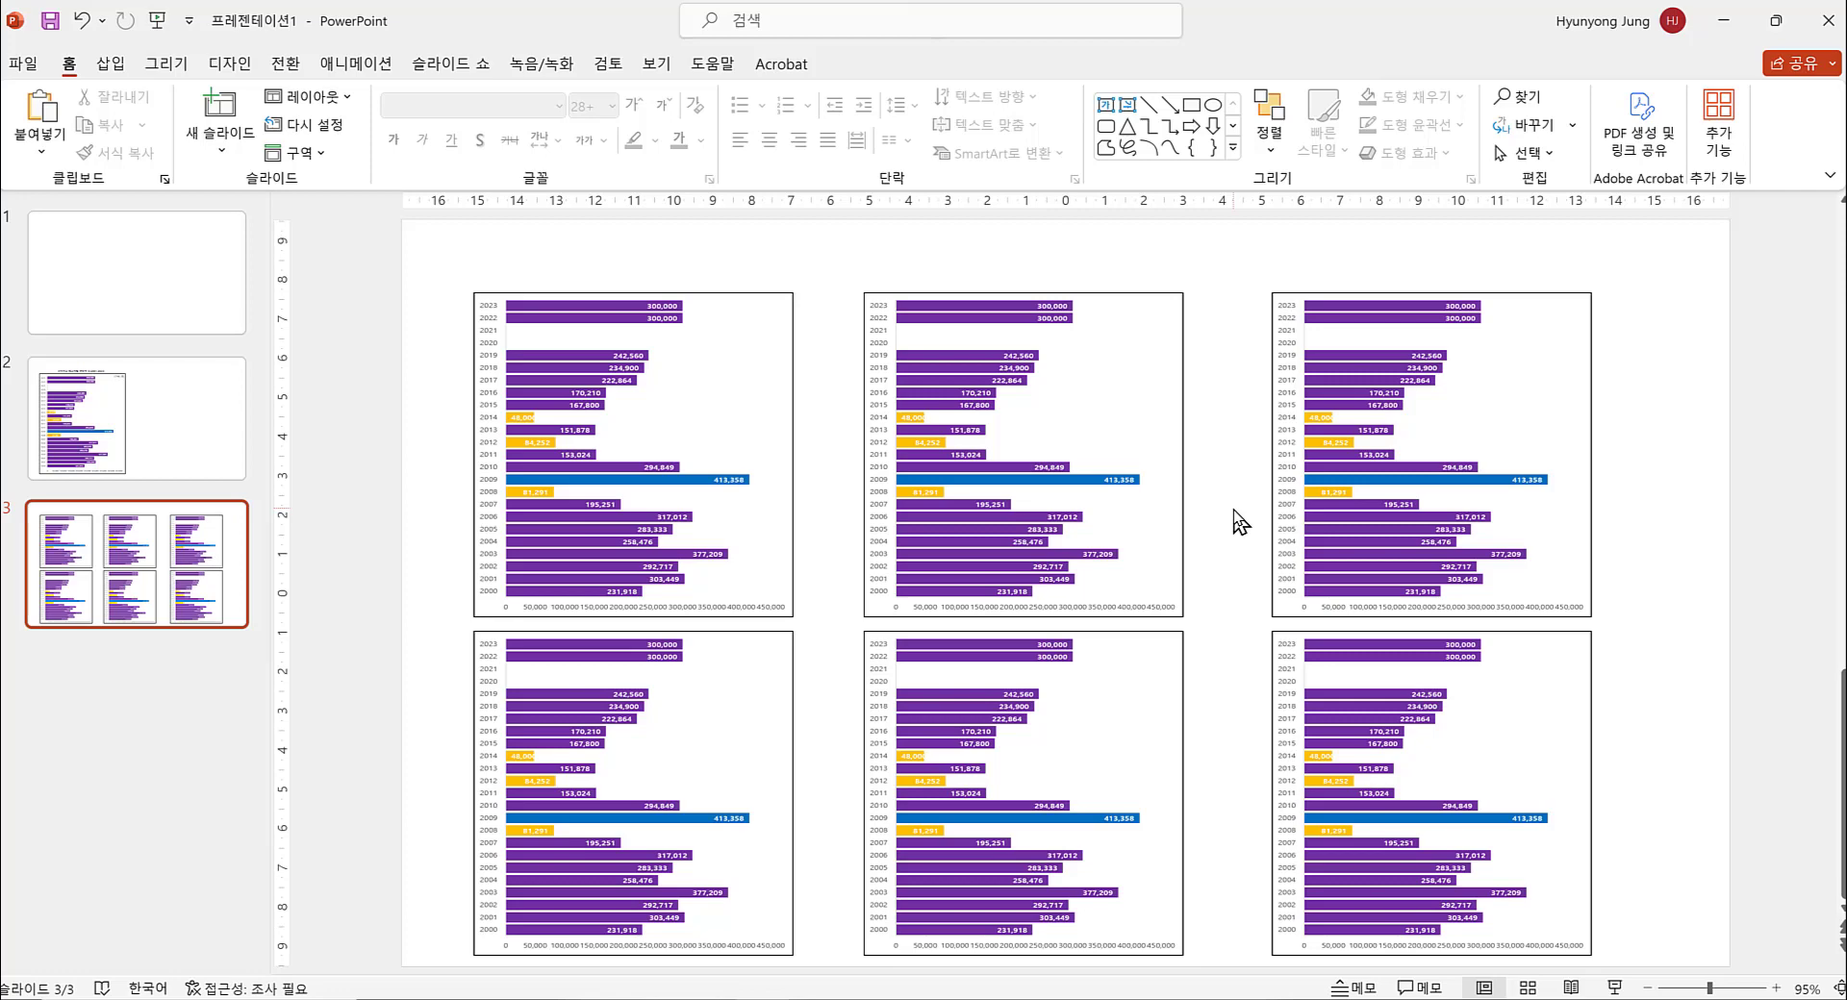